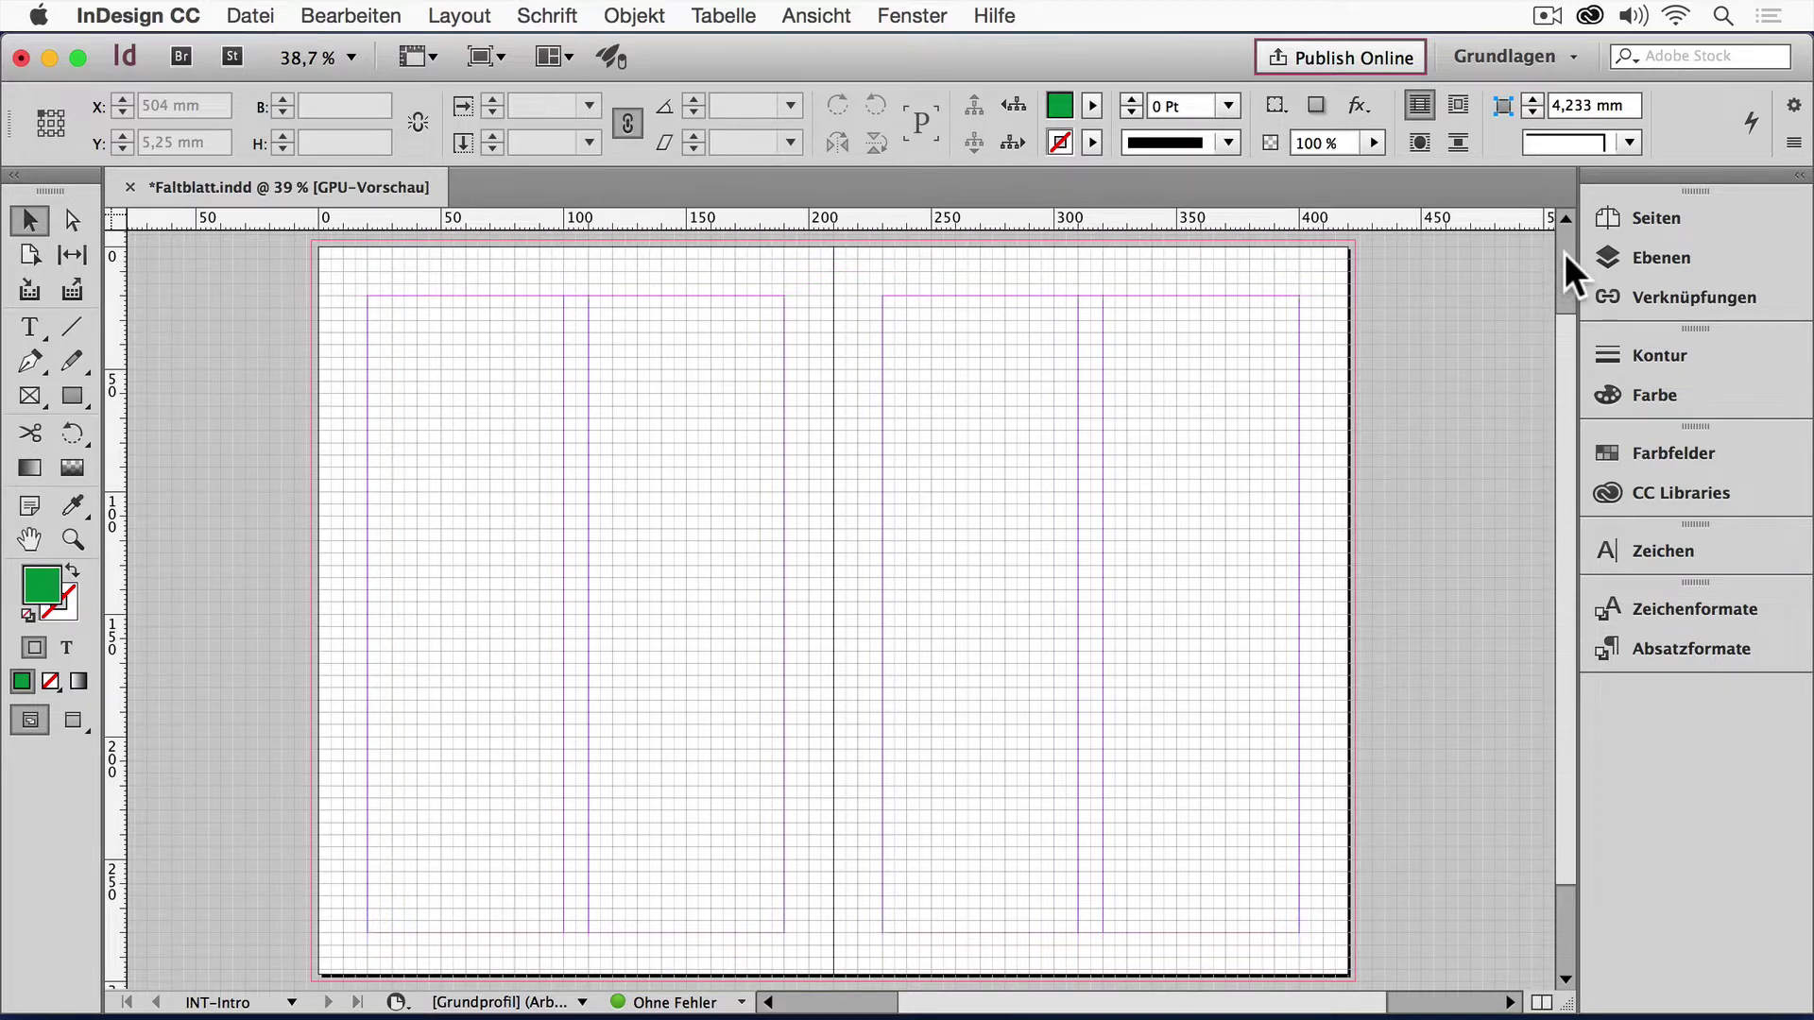
Step: Draw a 205 × 295 mm rectangle on the layer Mustervorlage unten, starting 5 mm from the left page's top and left edges
left_click(1655, 251)
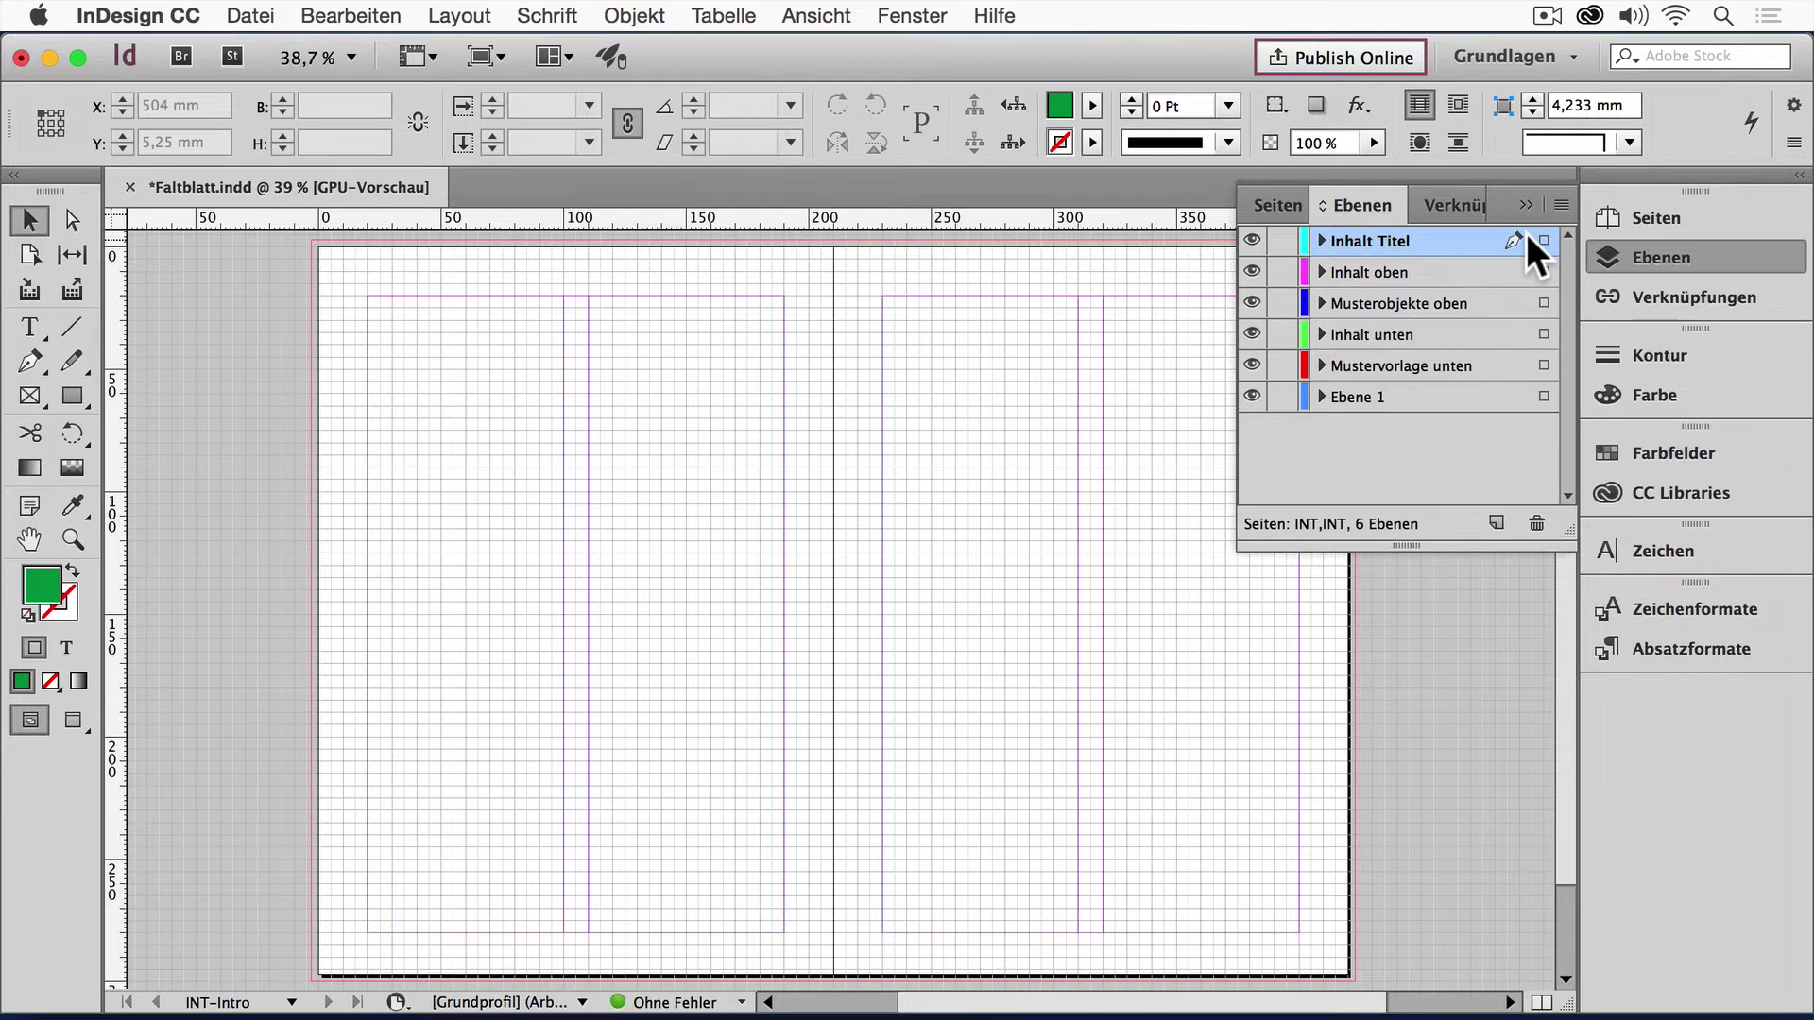
left_click(1496, 302)
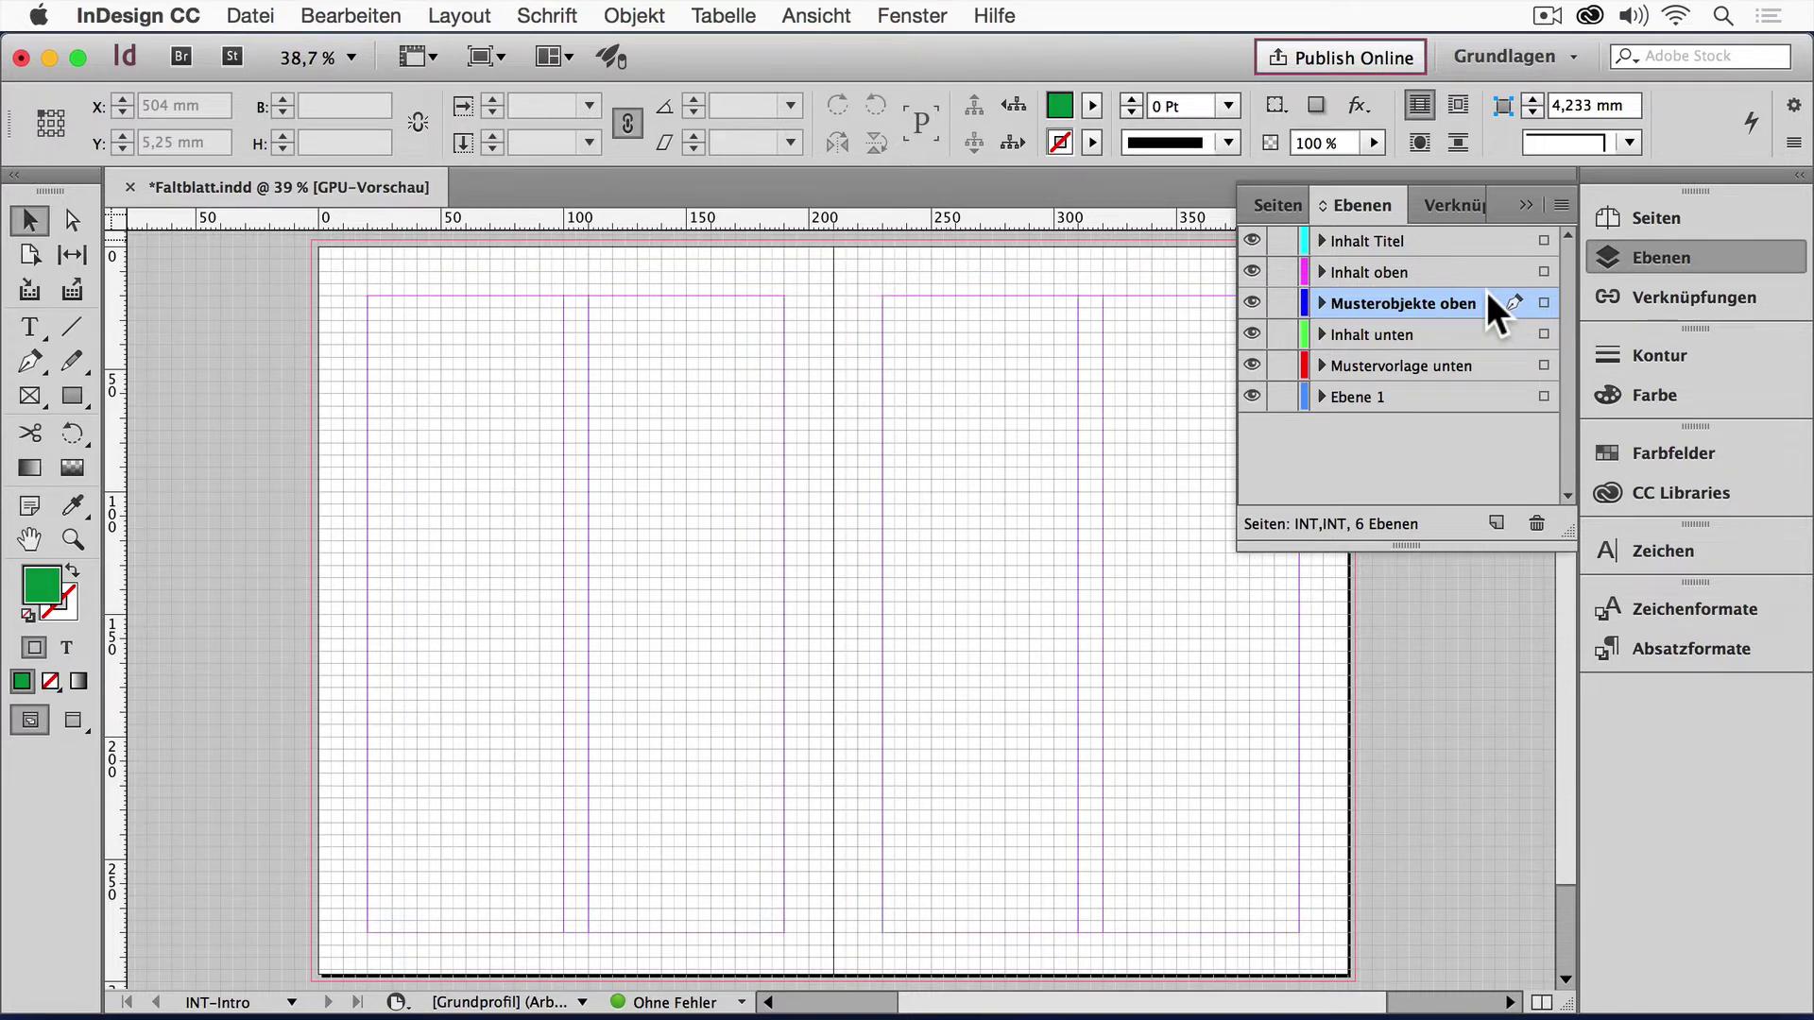
left_click(1495, 366)
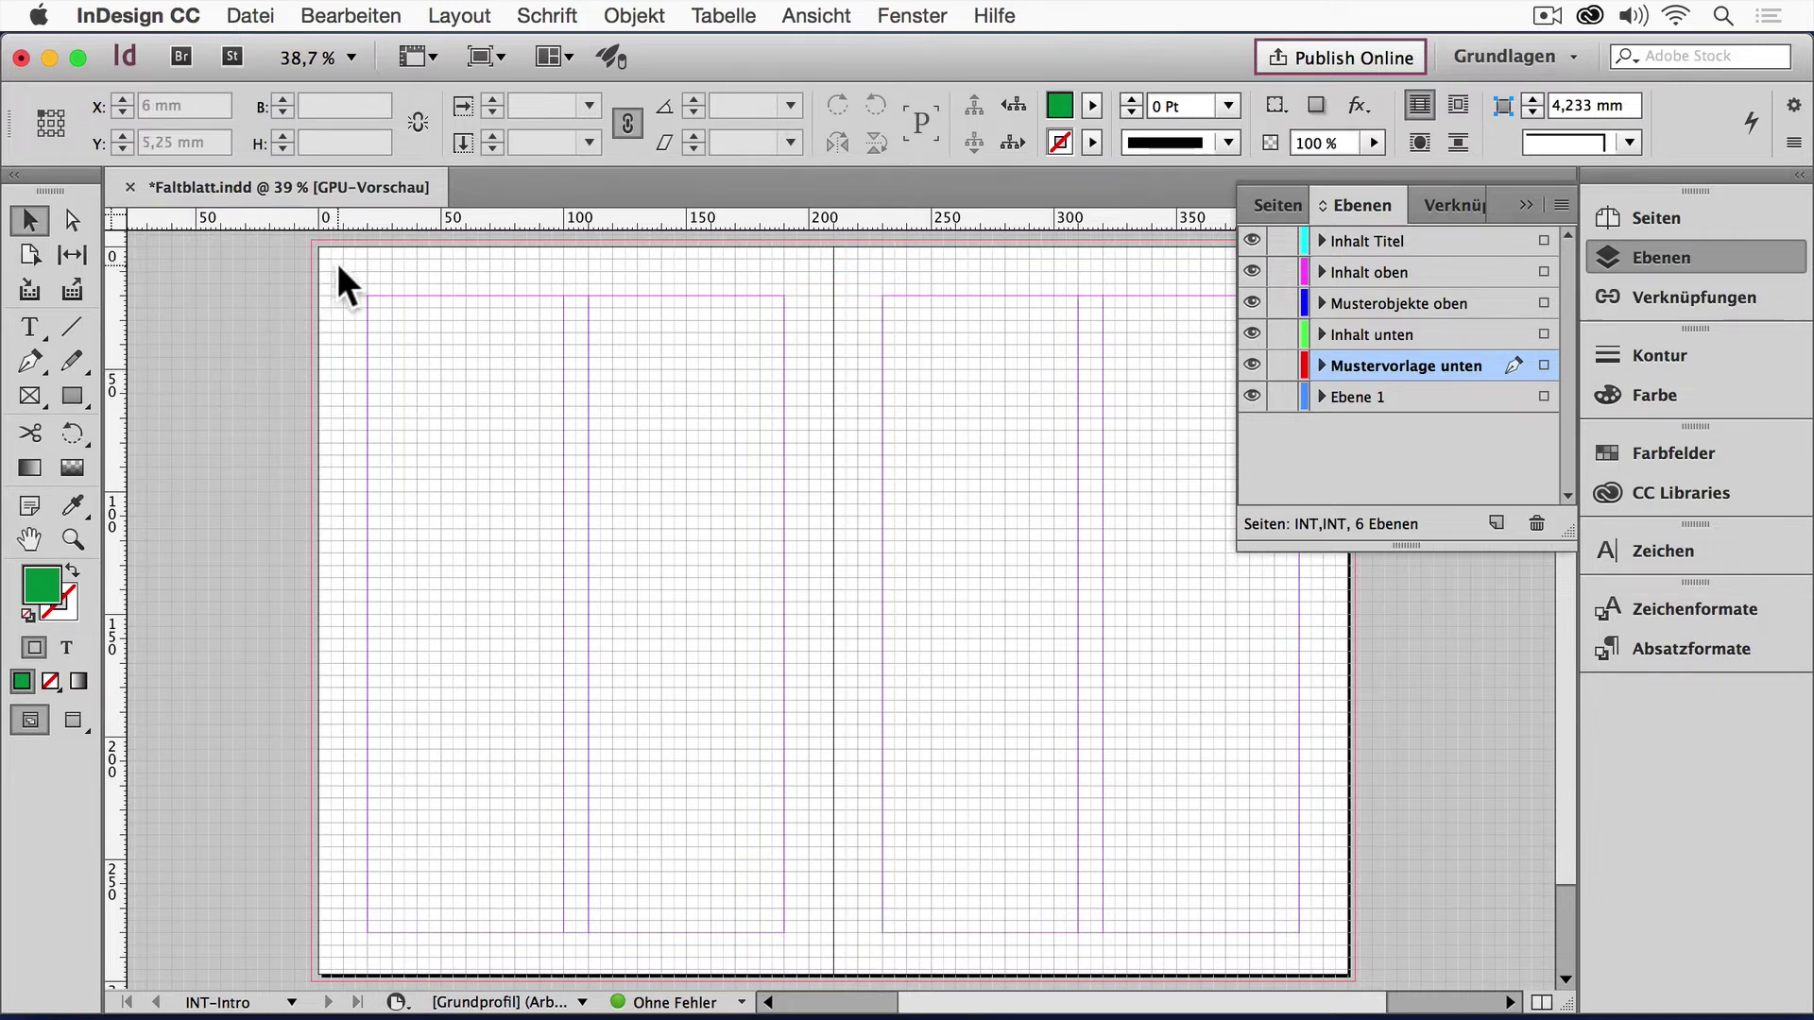
left_click(68, 396)
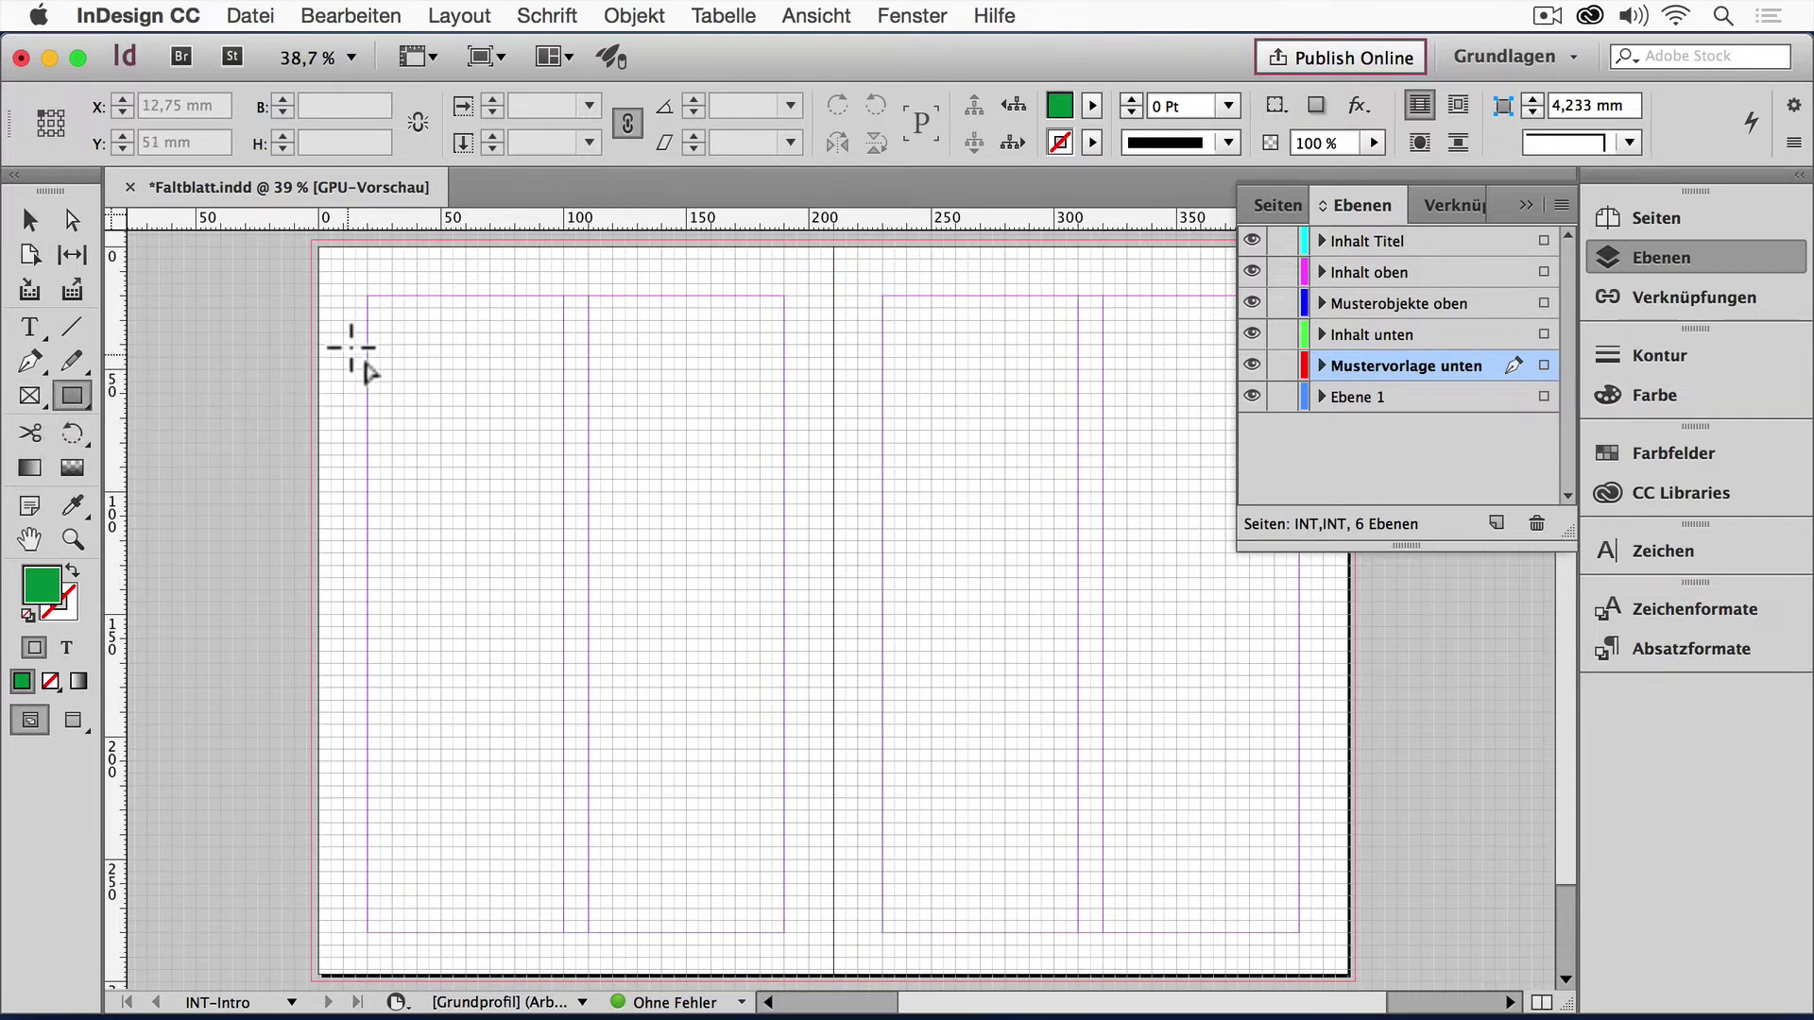
left_click_drag(331, 258, 833, 986)
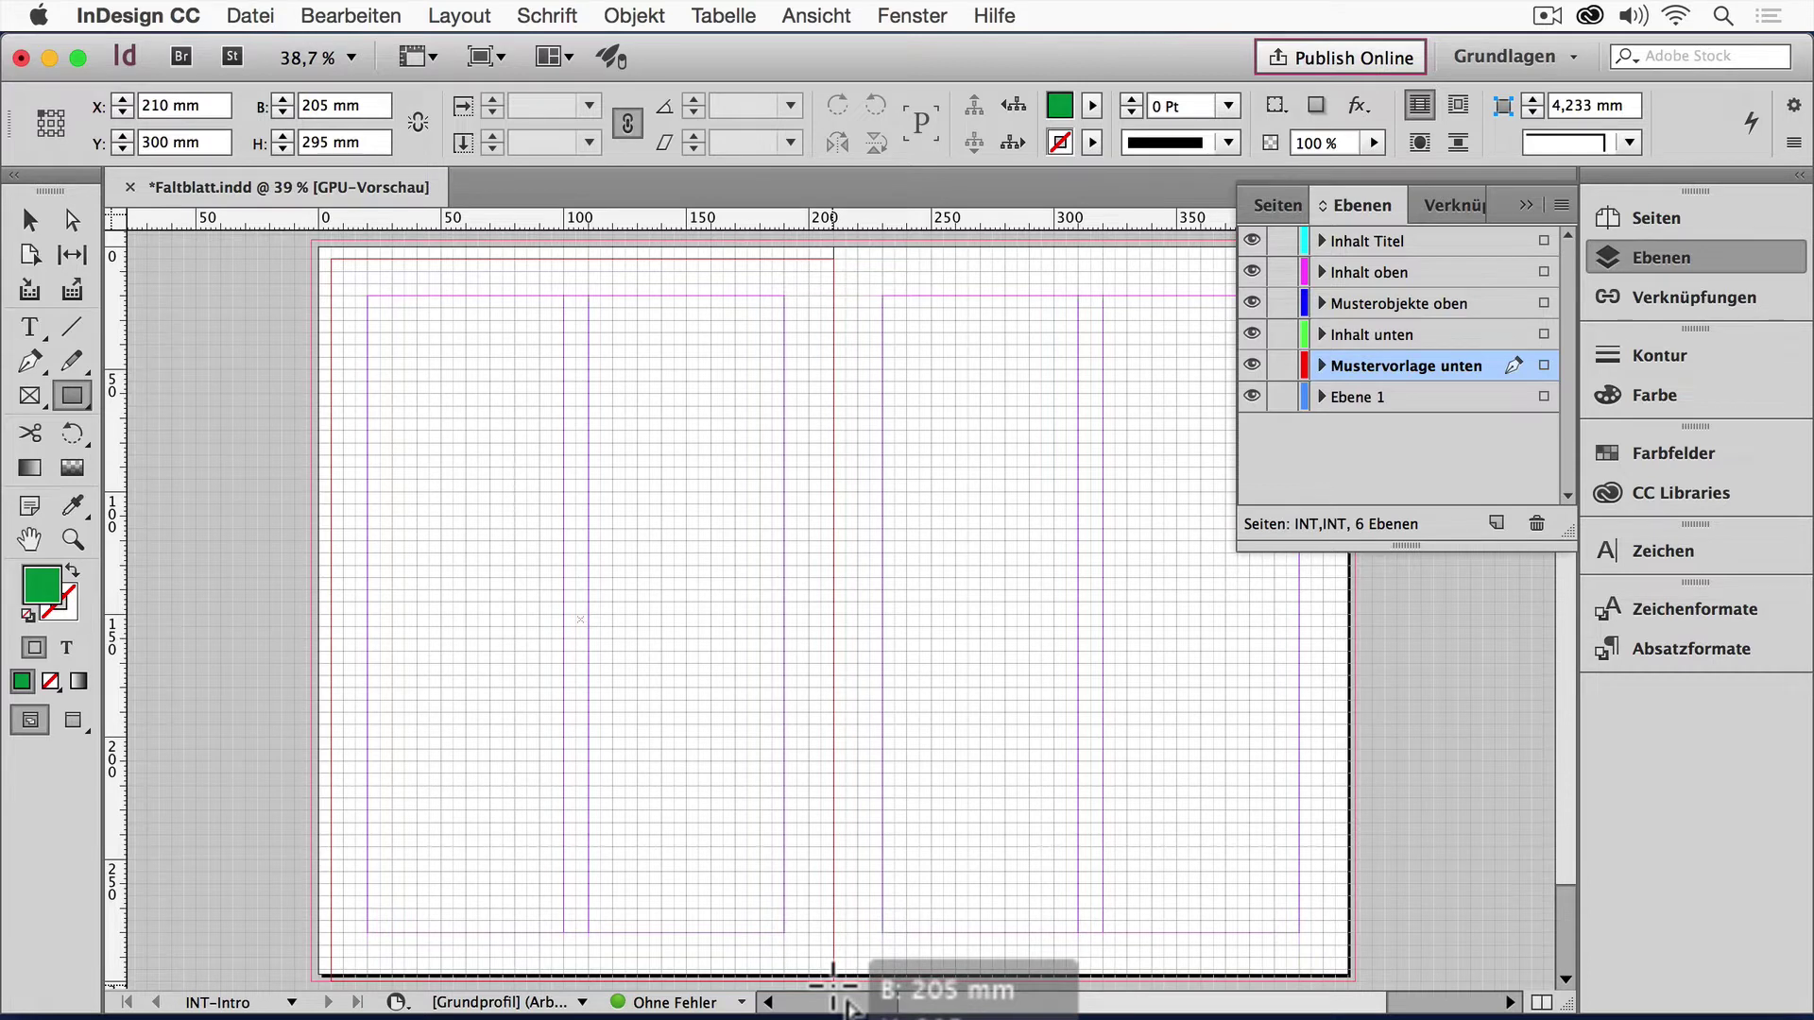
left_click_drag(833, 986, 832, 985)
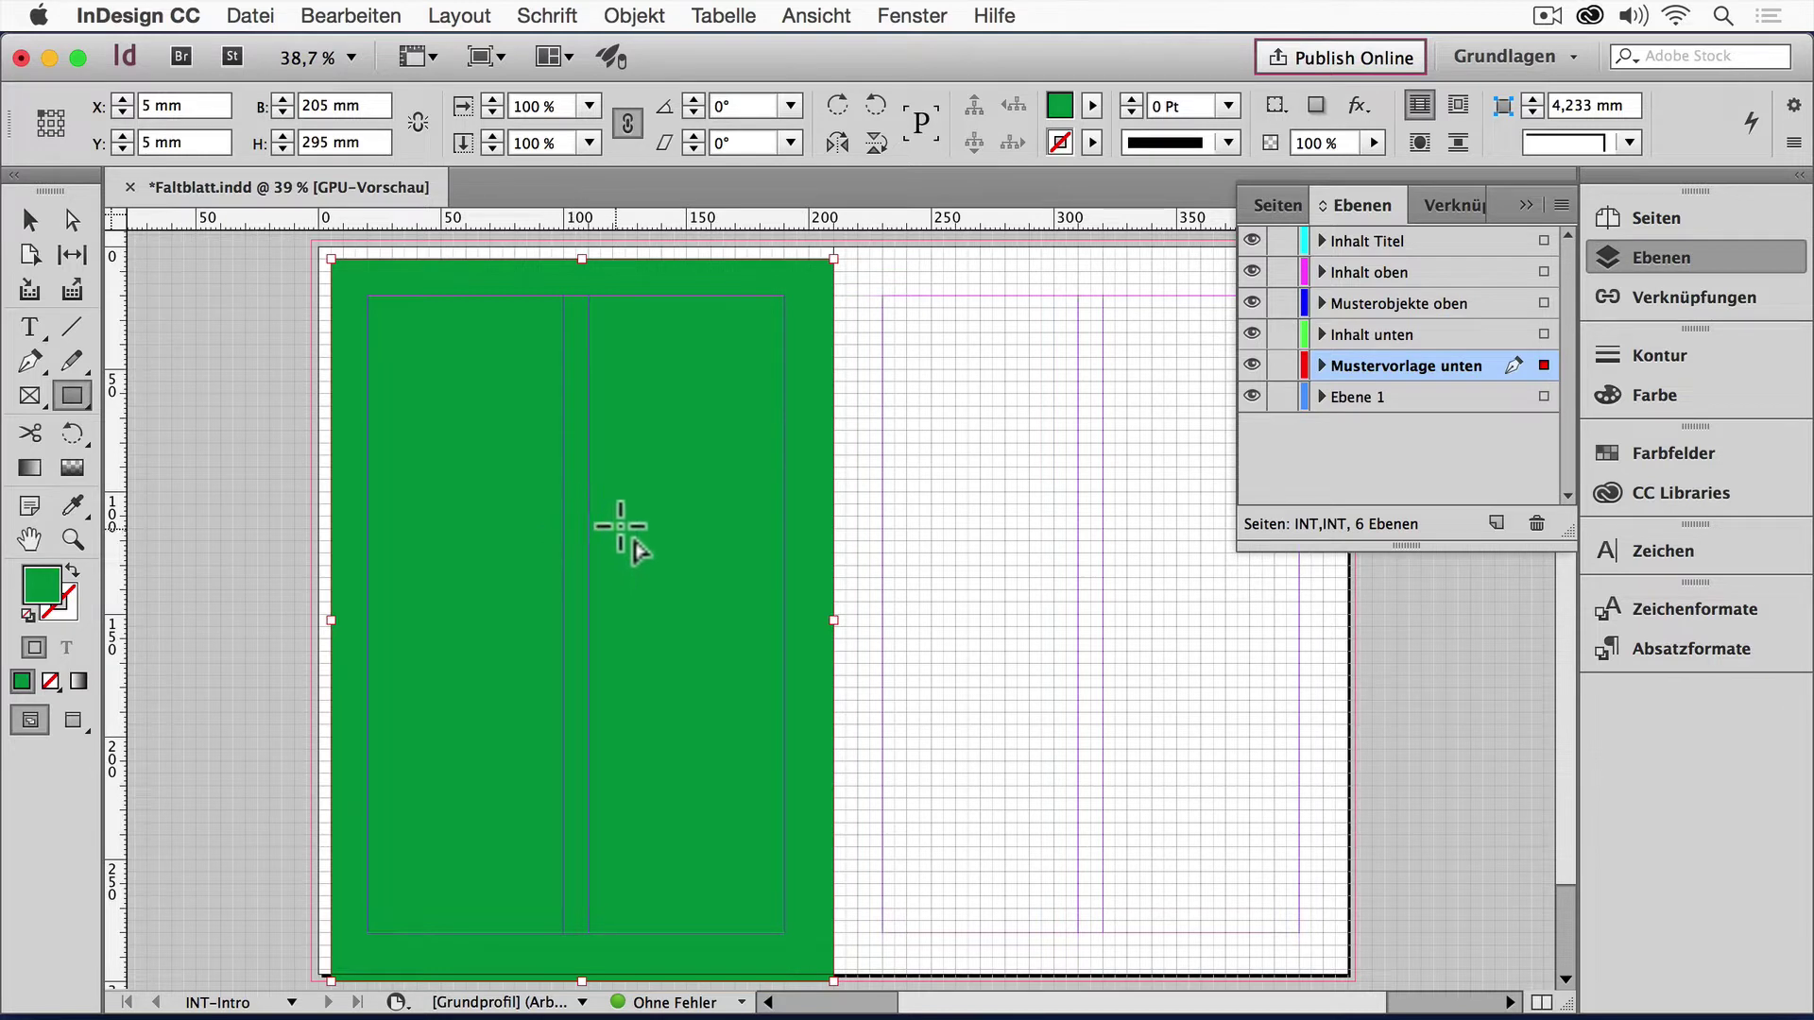
Step: Fill the left page's rectangle with the swatch CP-4512 Wüstengelb
left_click(32, 219)
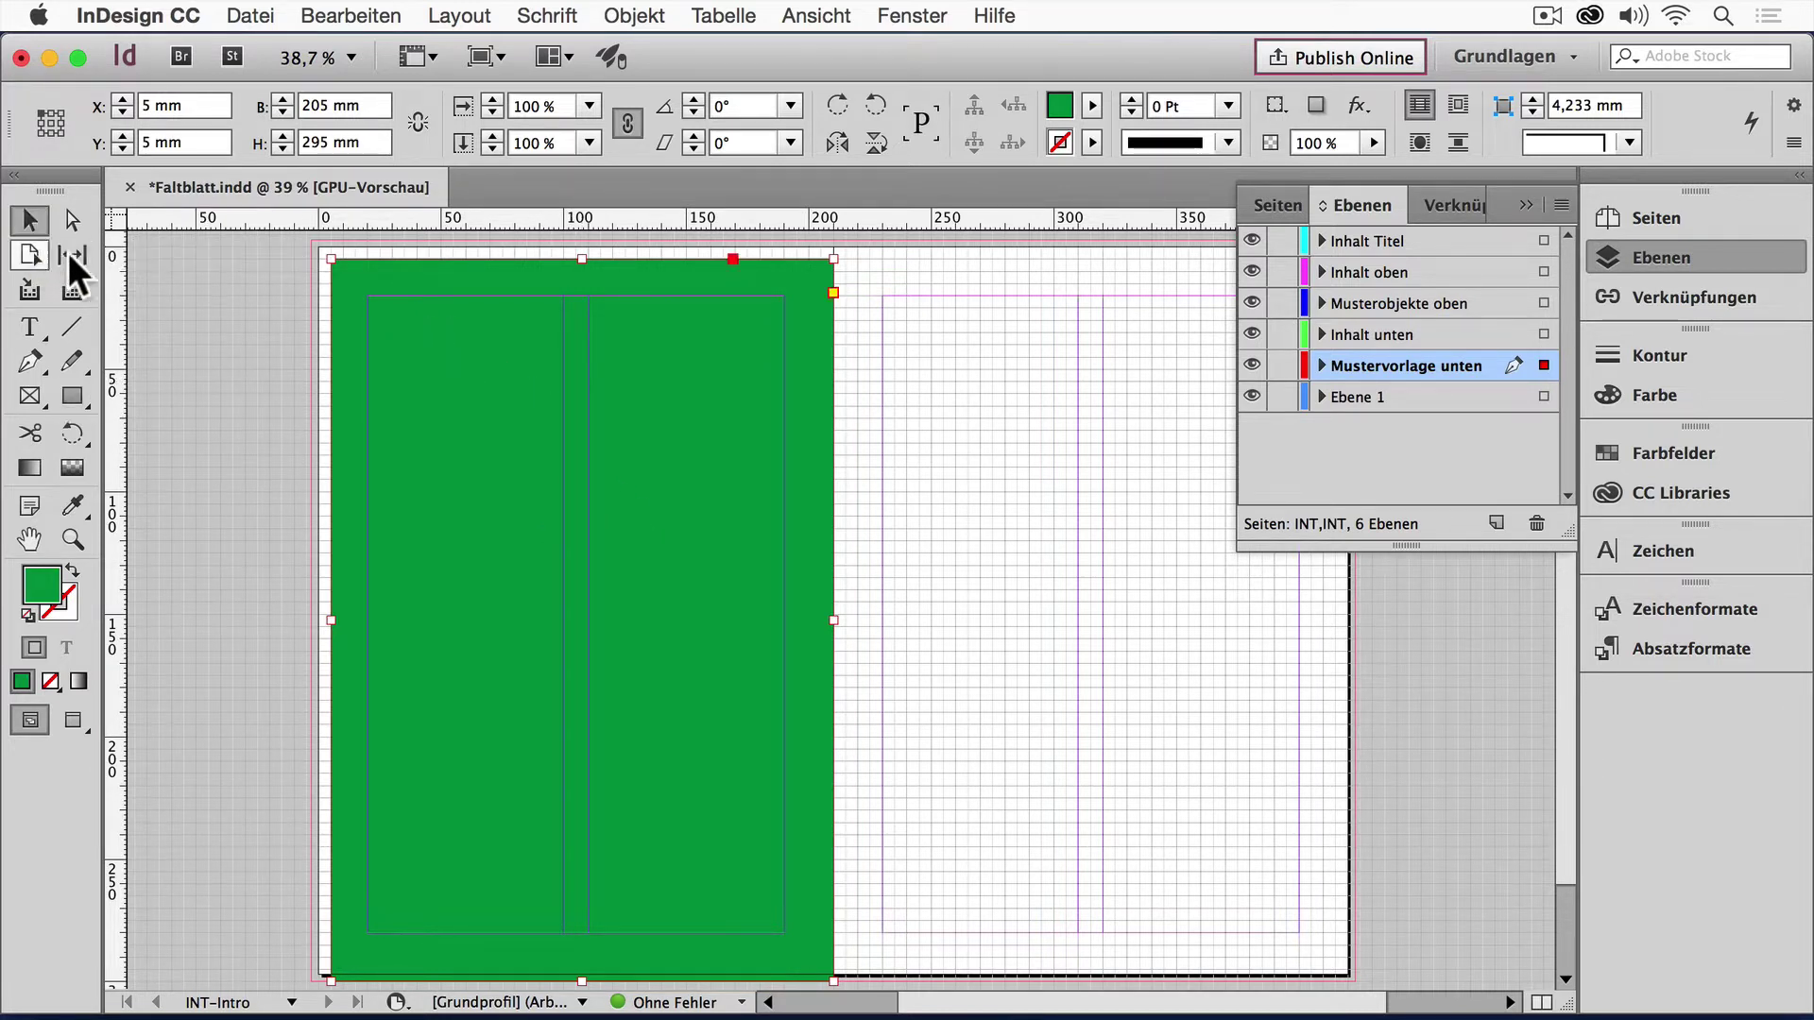
left_click(1597, 455)
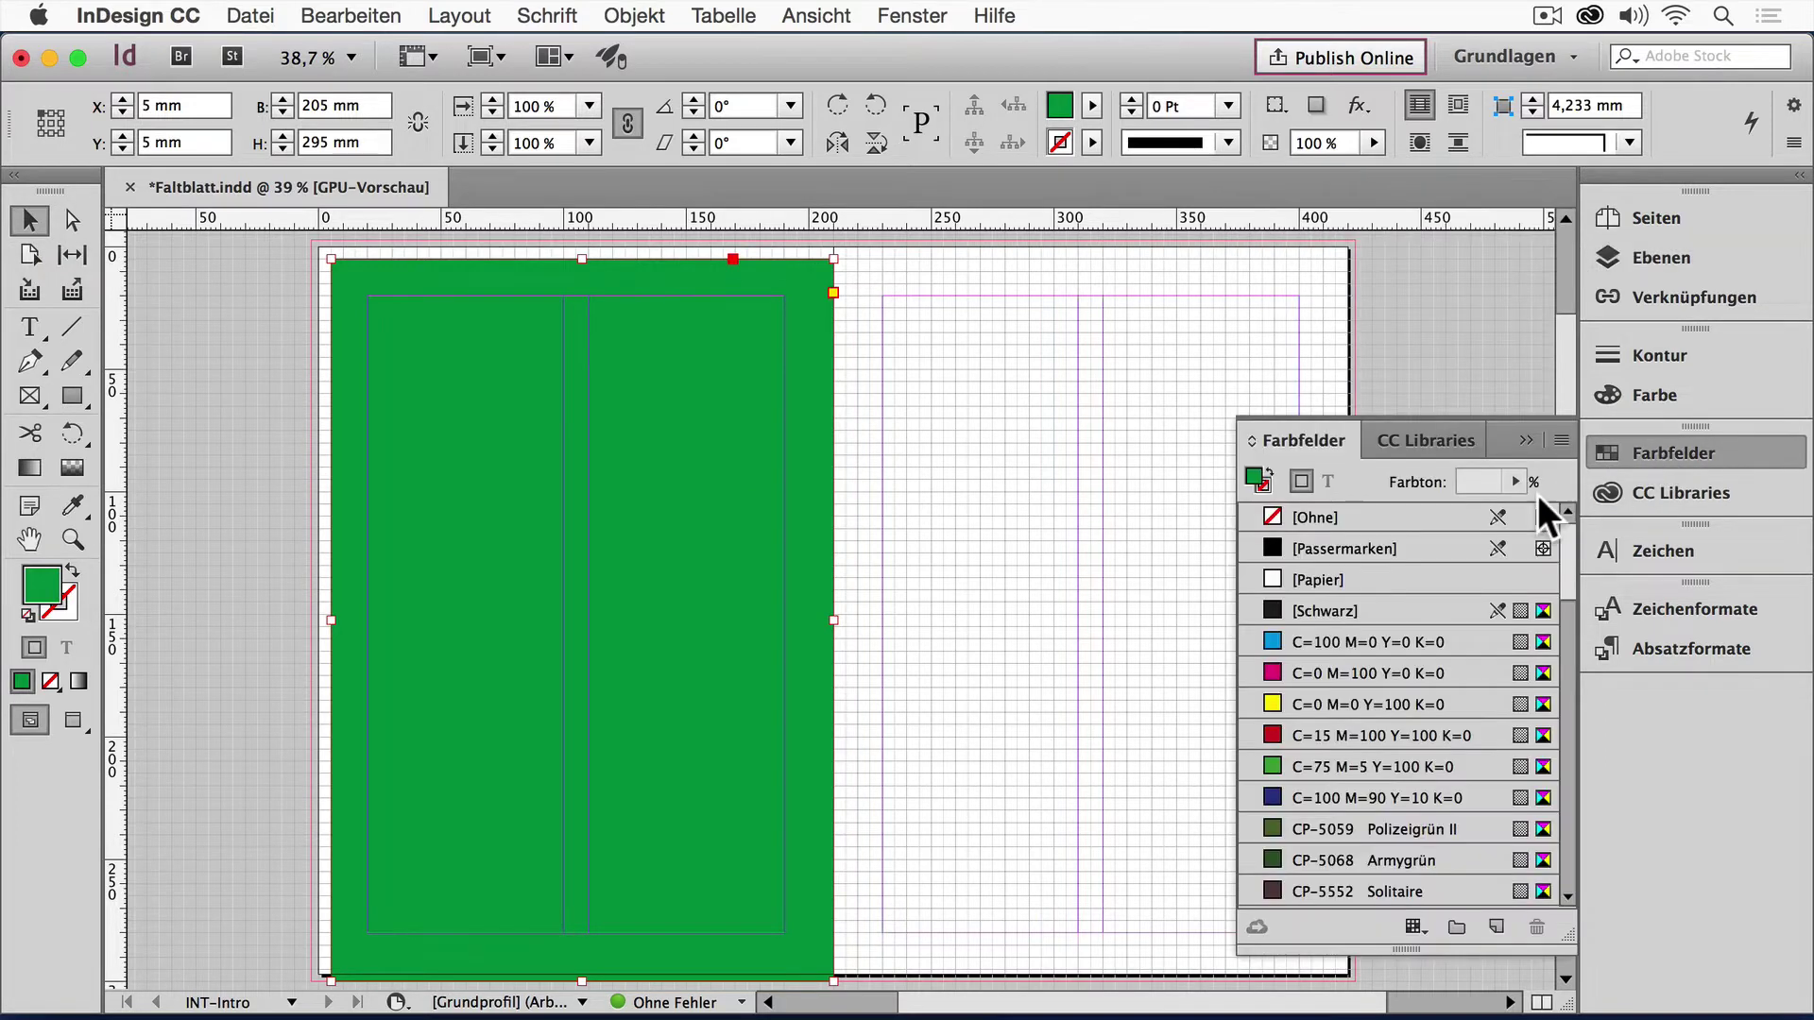
scroll(1427, 806, "down", 10)
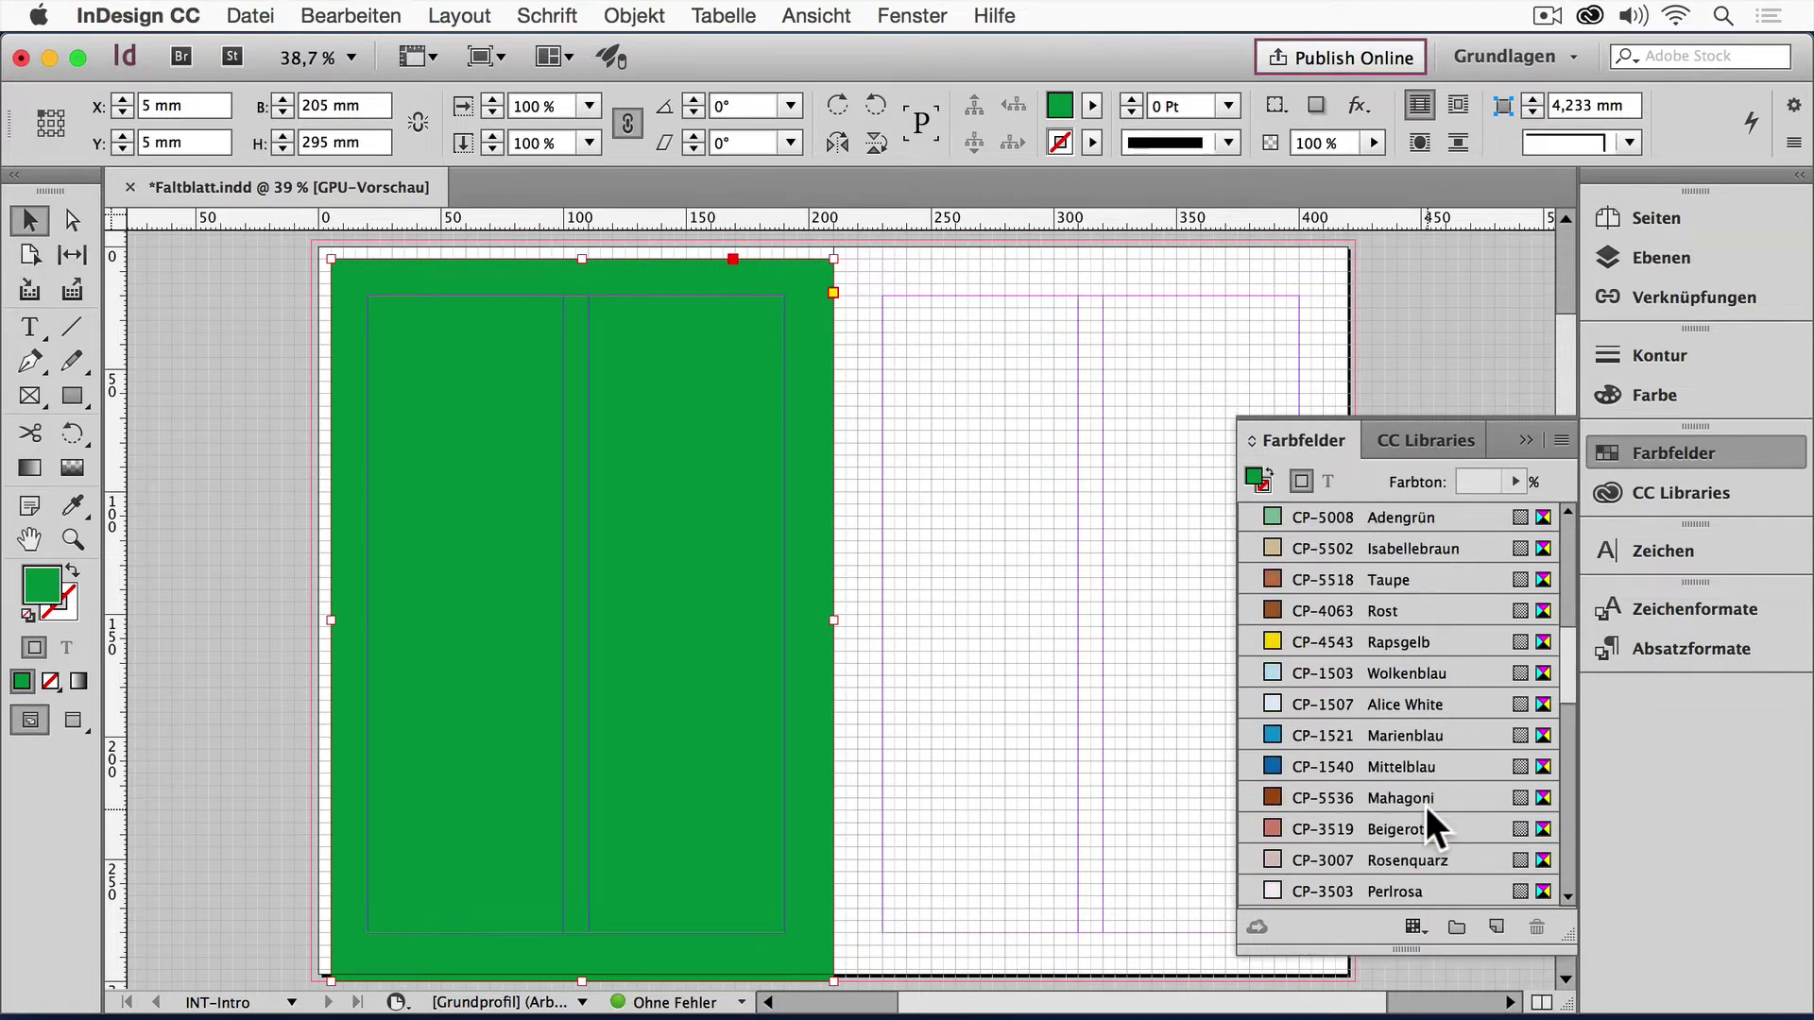
scroll(1426, 805, "down", 10)
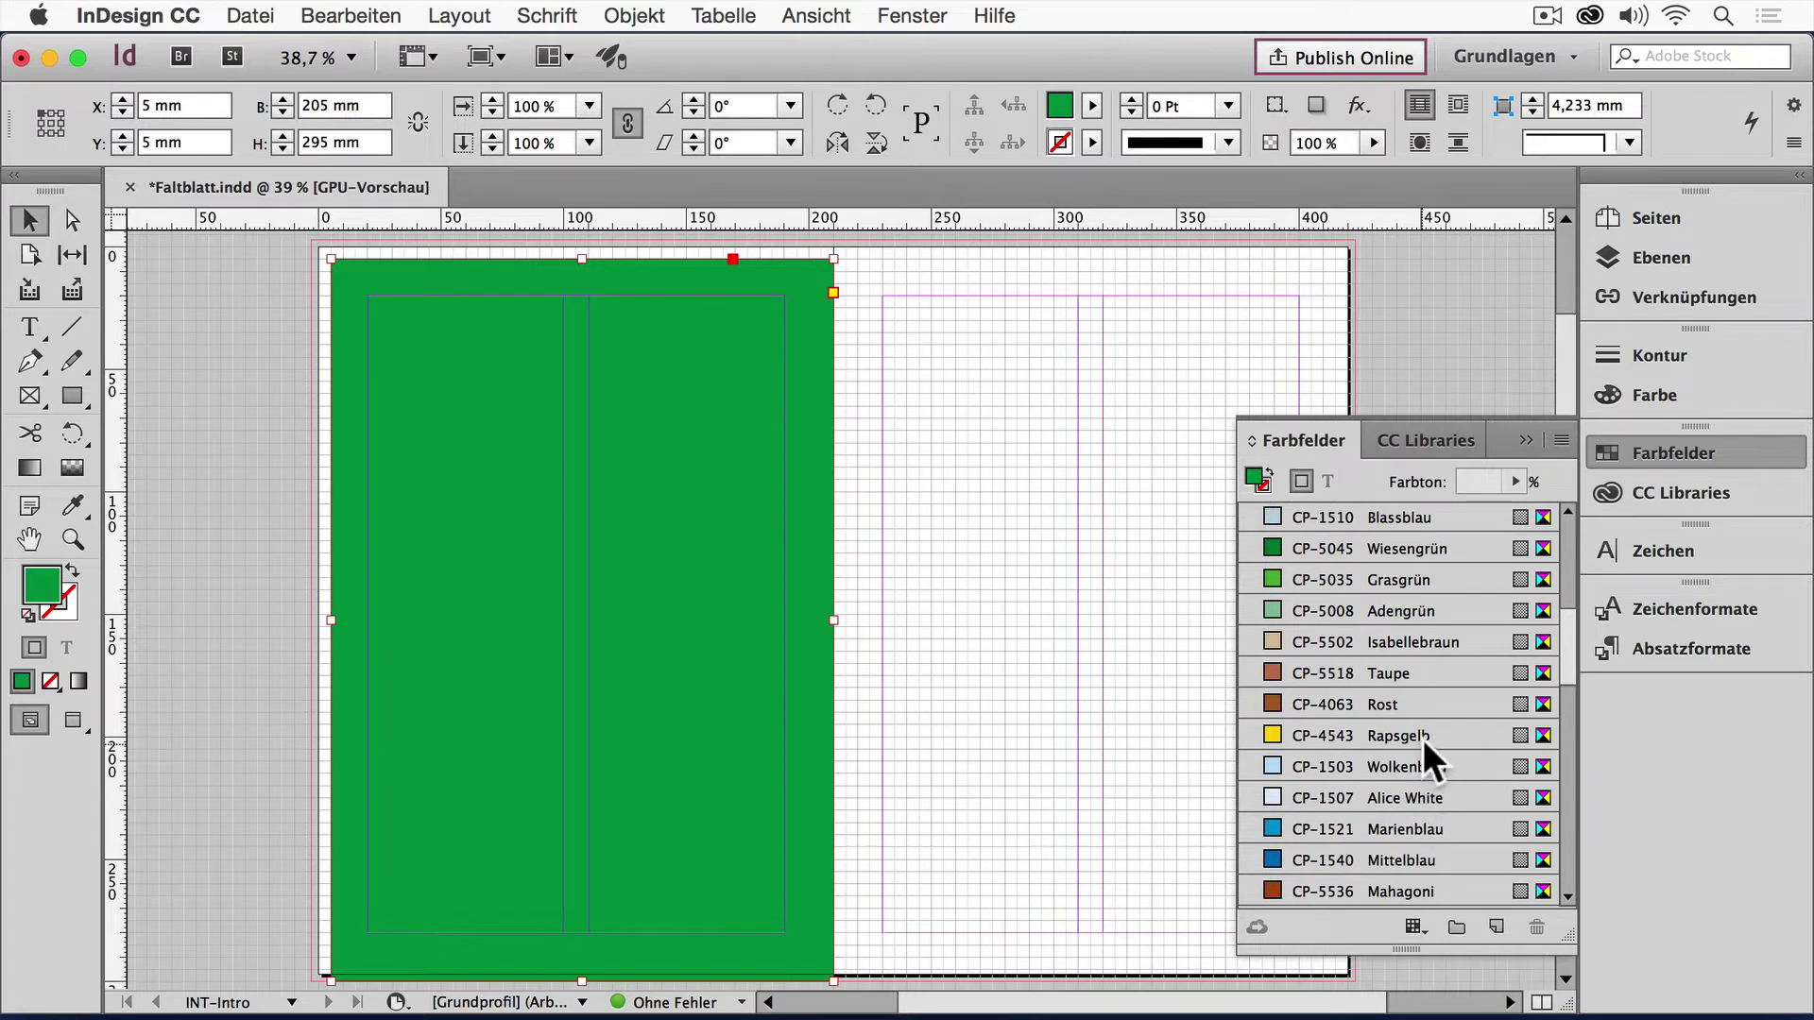
scroll(1455, 761, "down", 10)
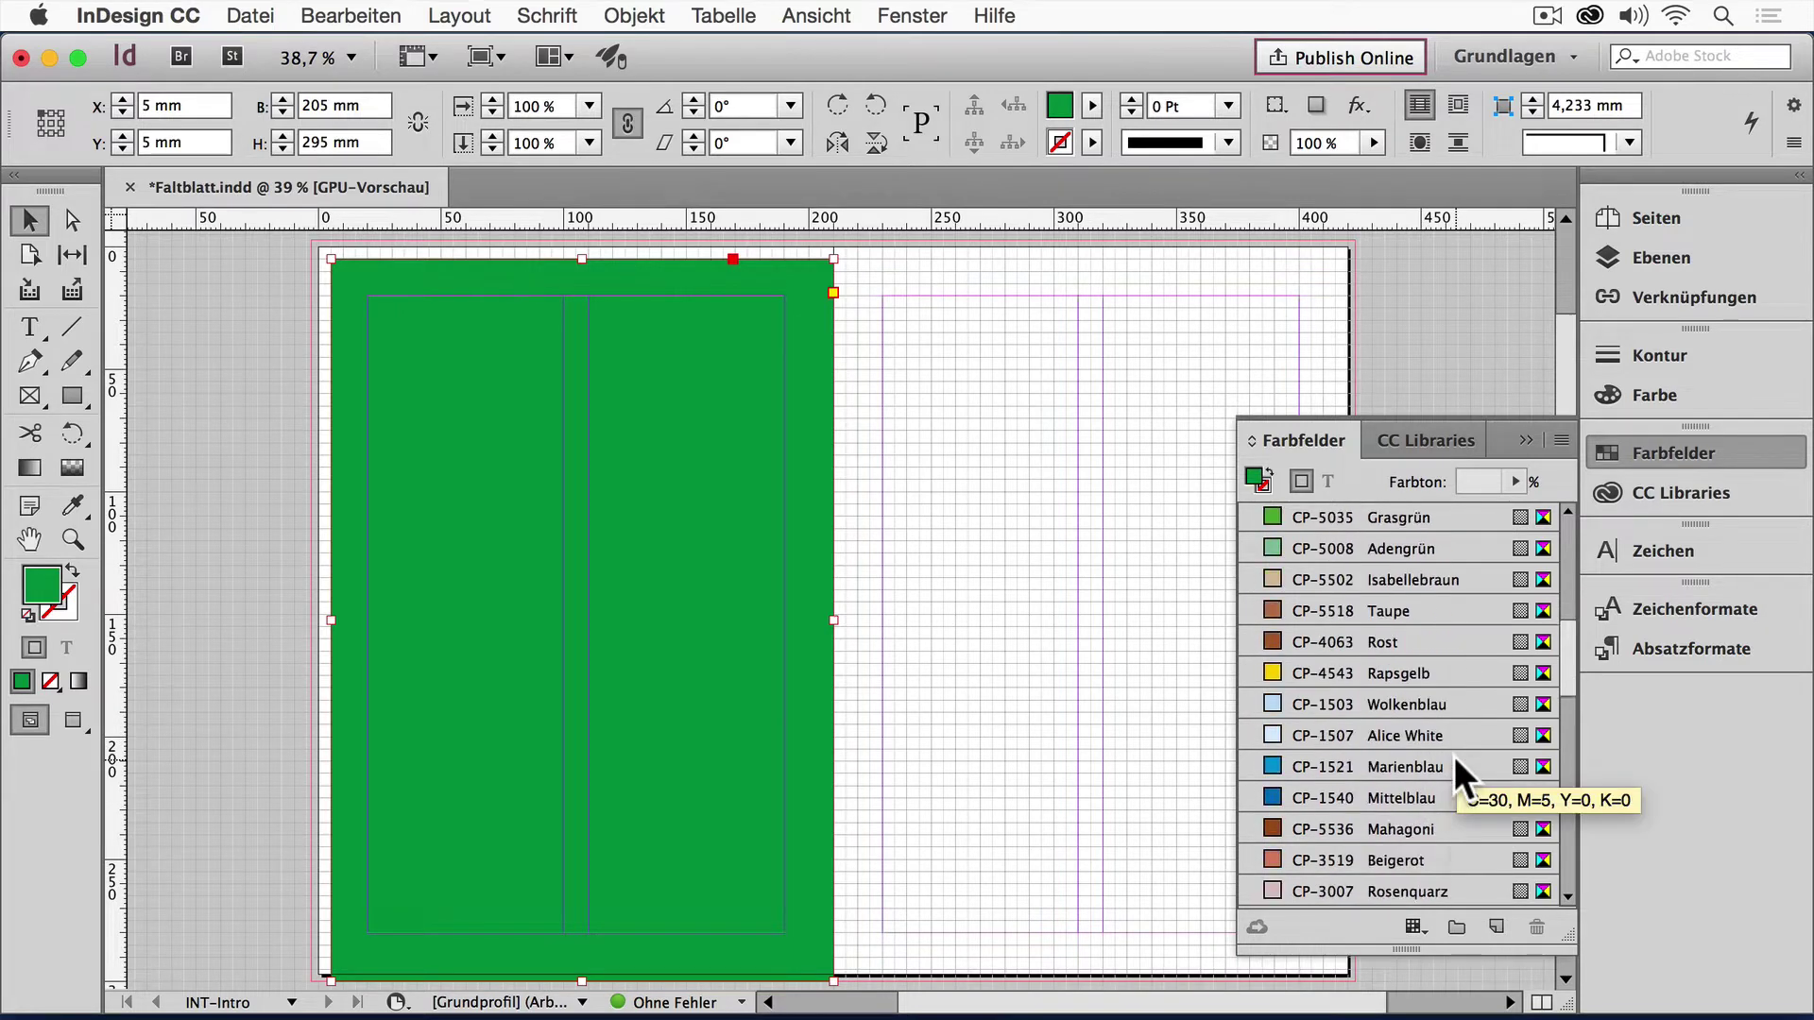
scroll(1454, 767, "down", 5)
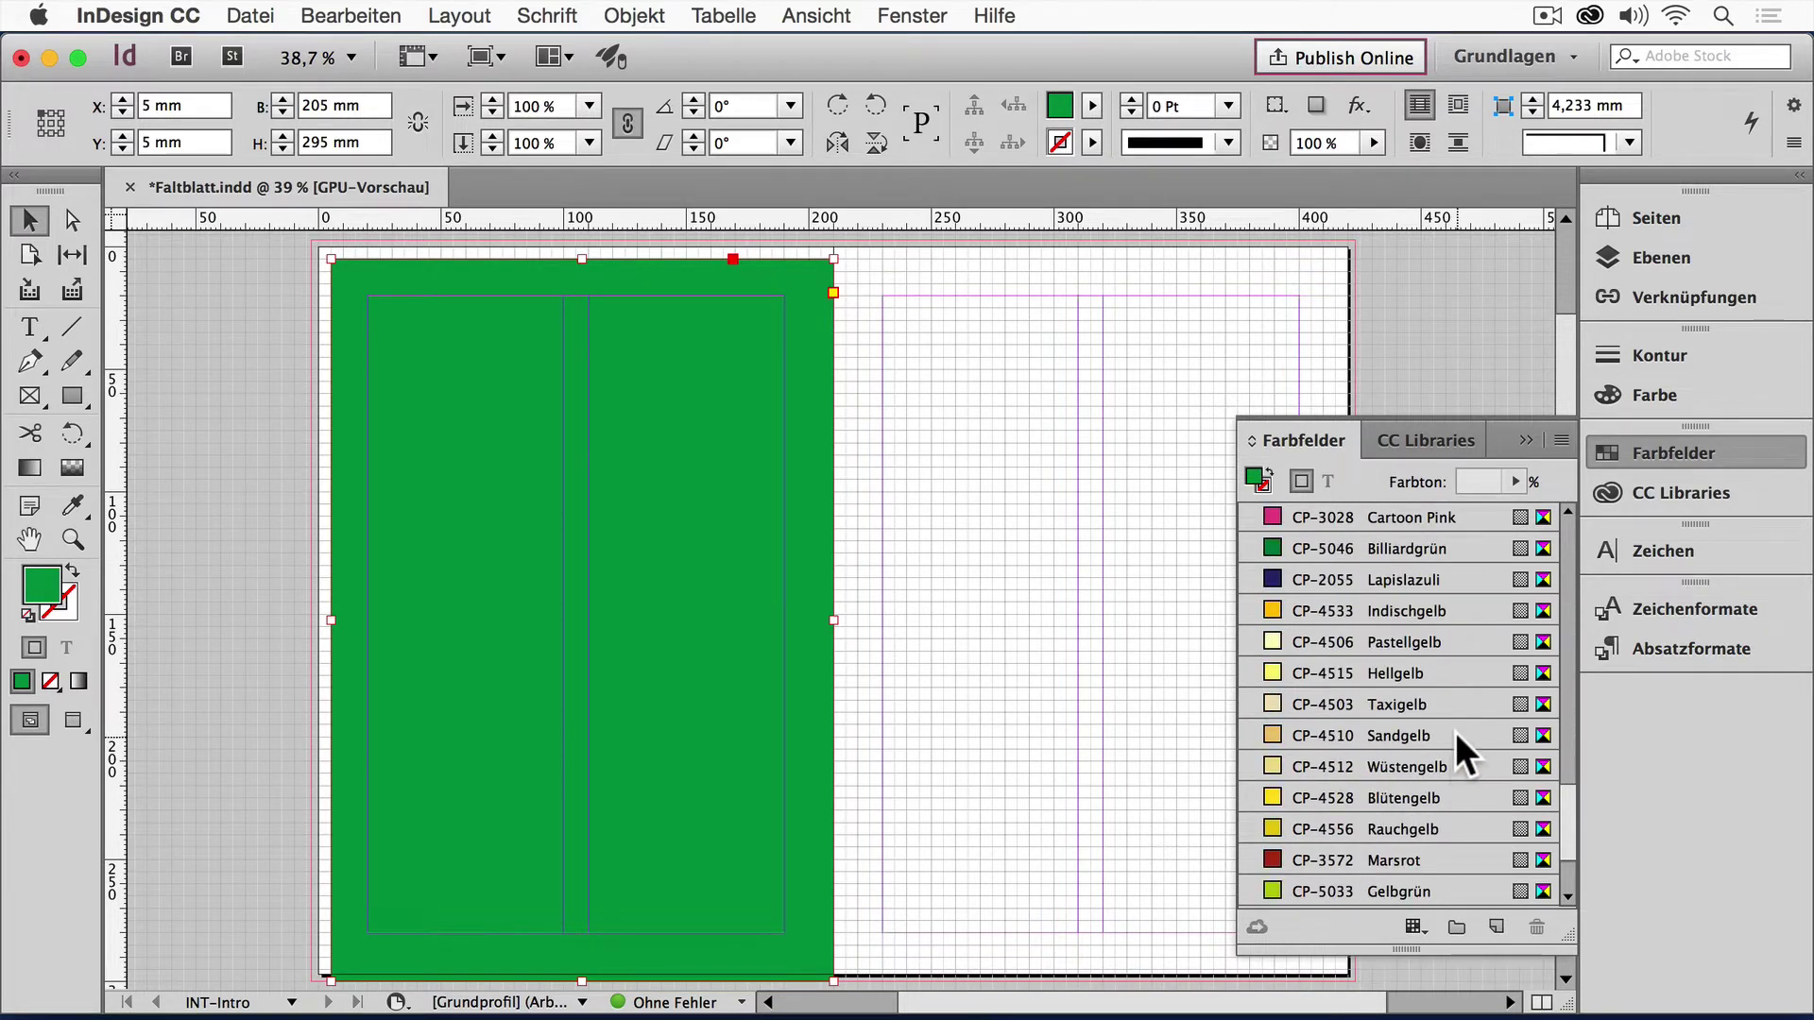
left_click(1460, 767)
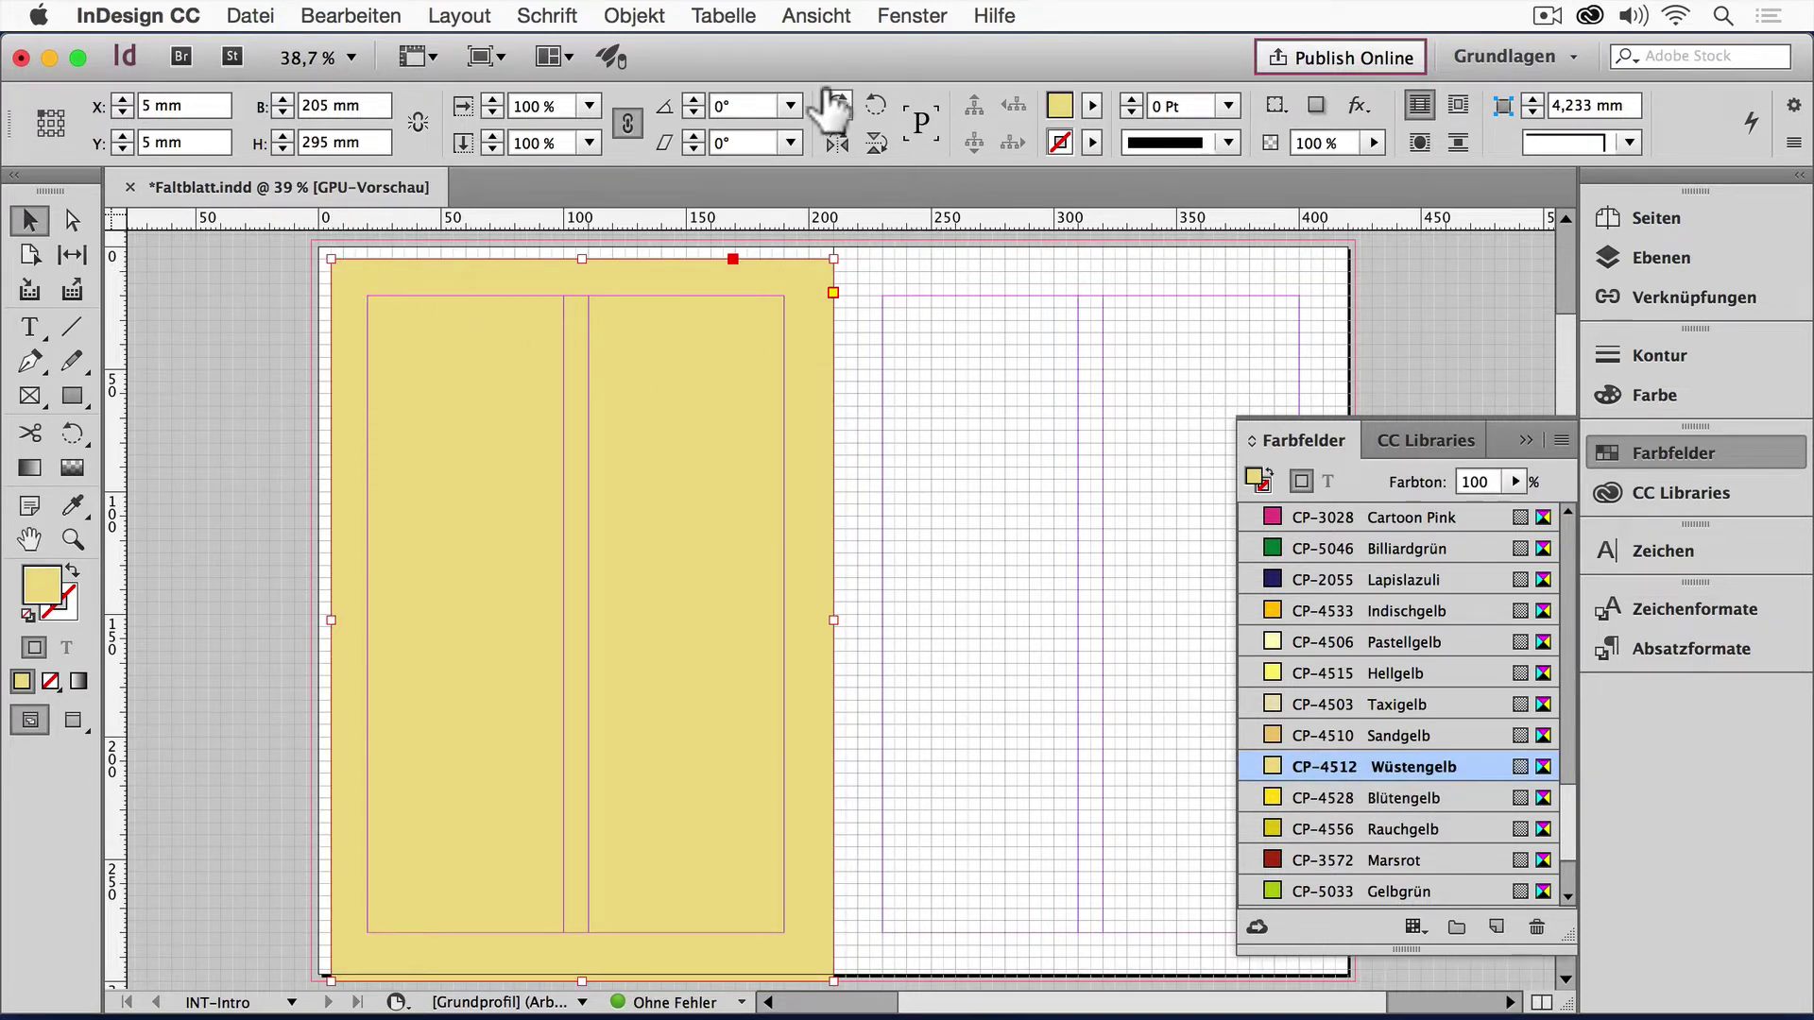
Step: Round only the top-left corner of the yellow rectangle, using corner size 5 mm and shape Abgerundet
left_click(639, 15)
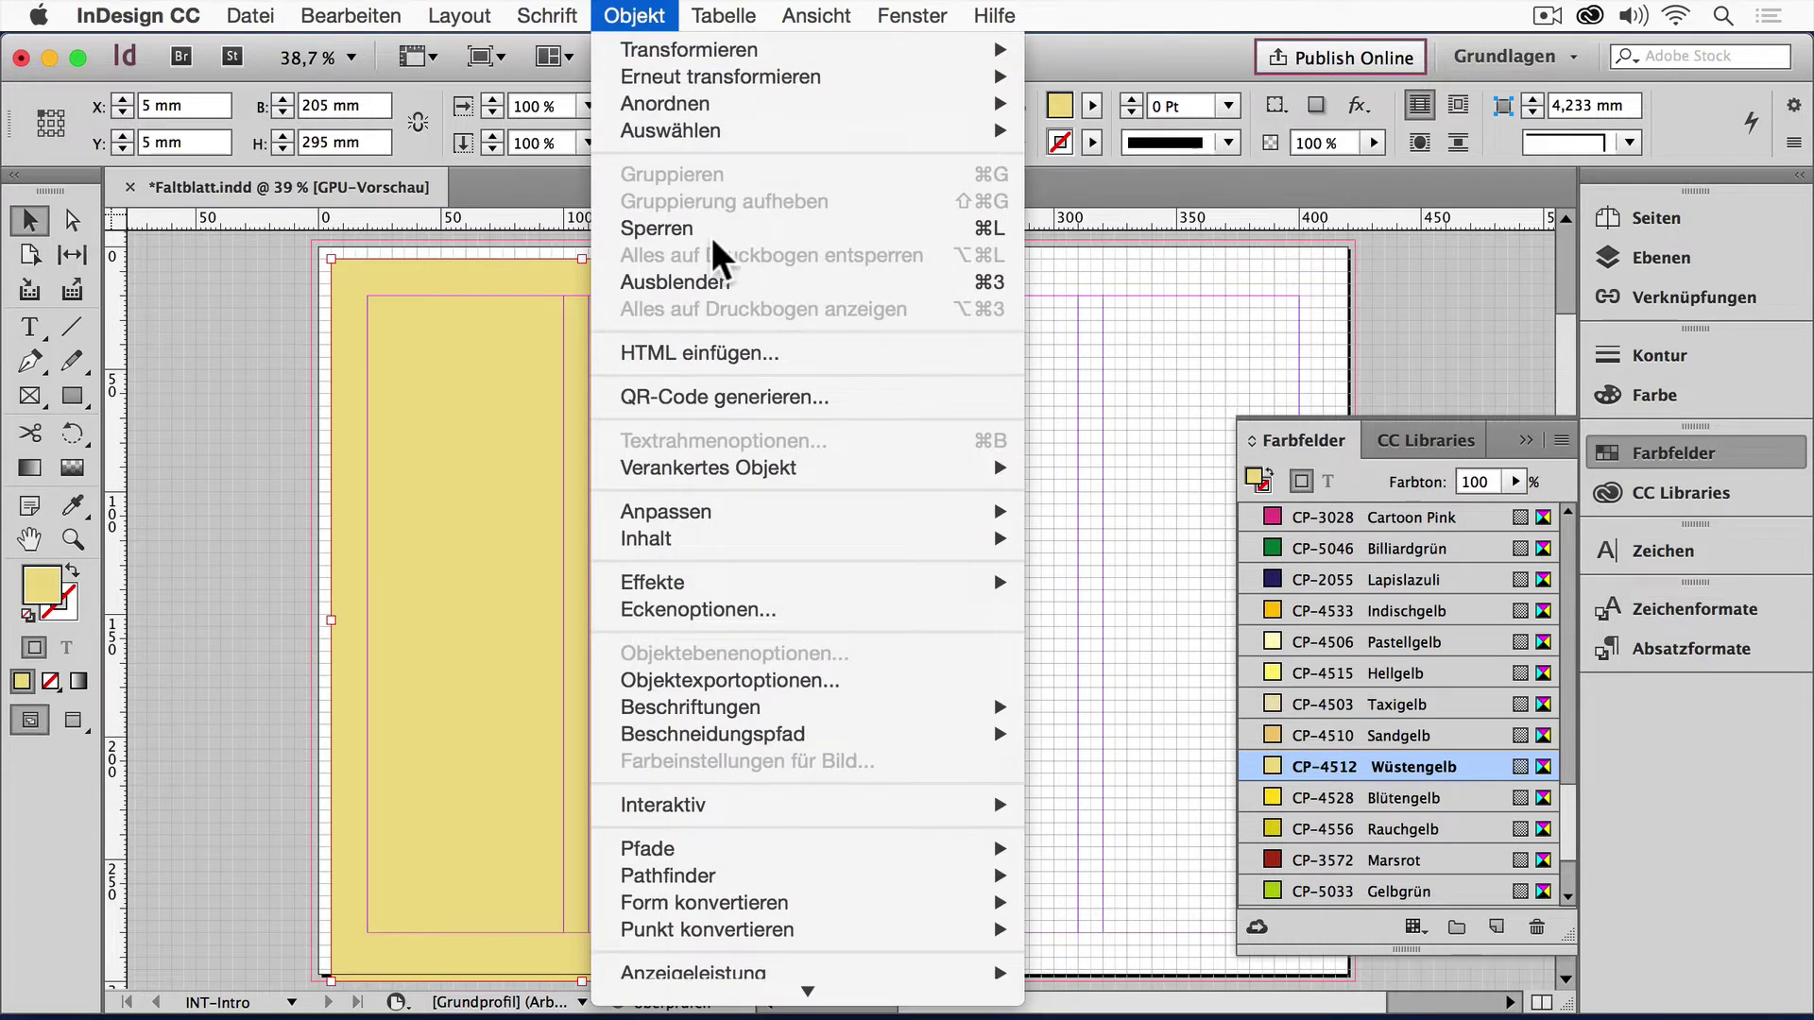
left_click(698, 611)
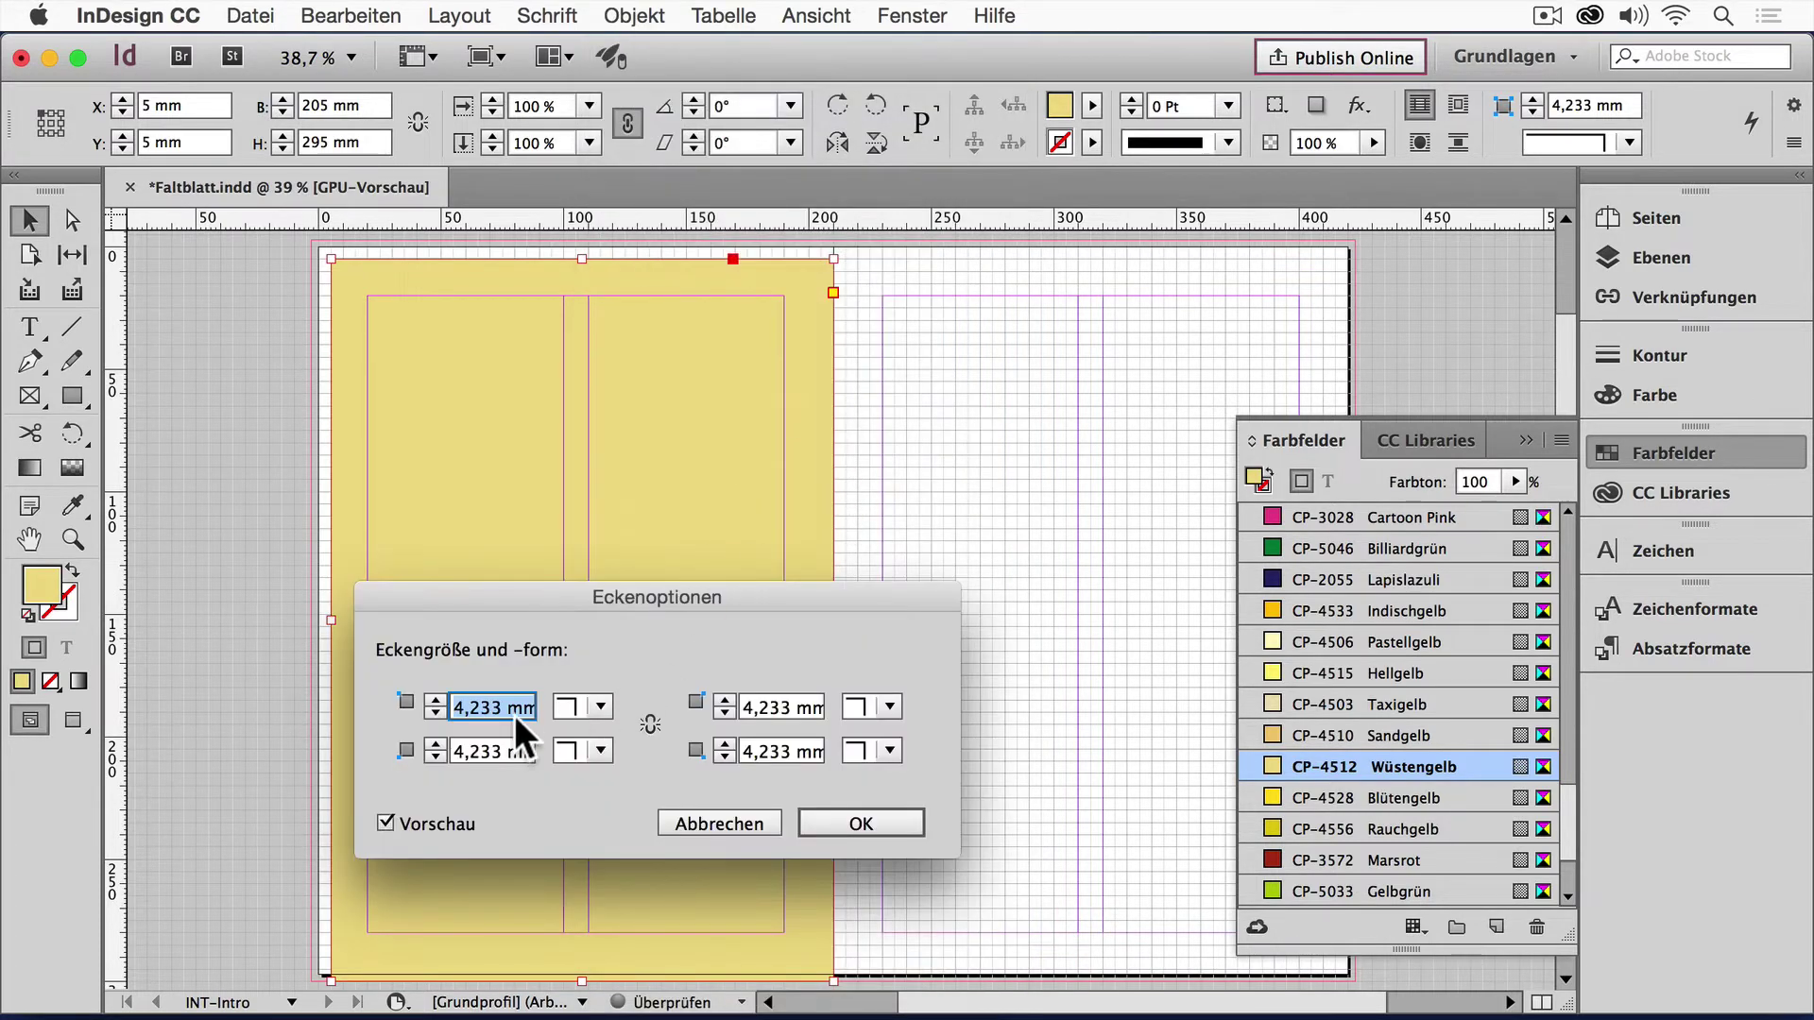
type("5 mm")
left_click(599, 706)
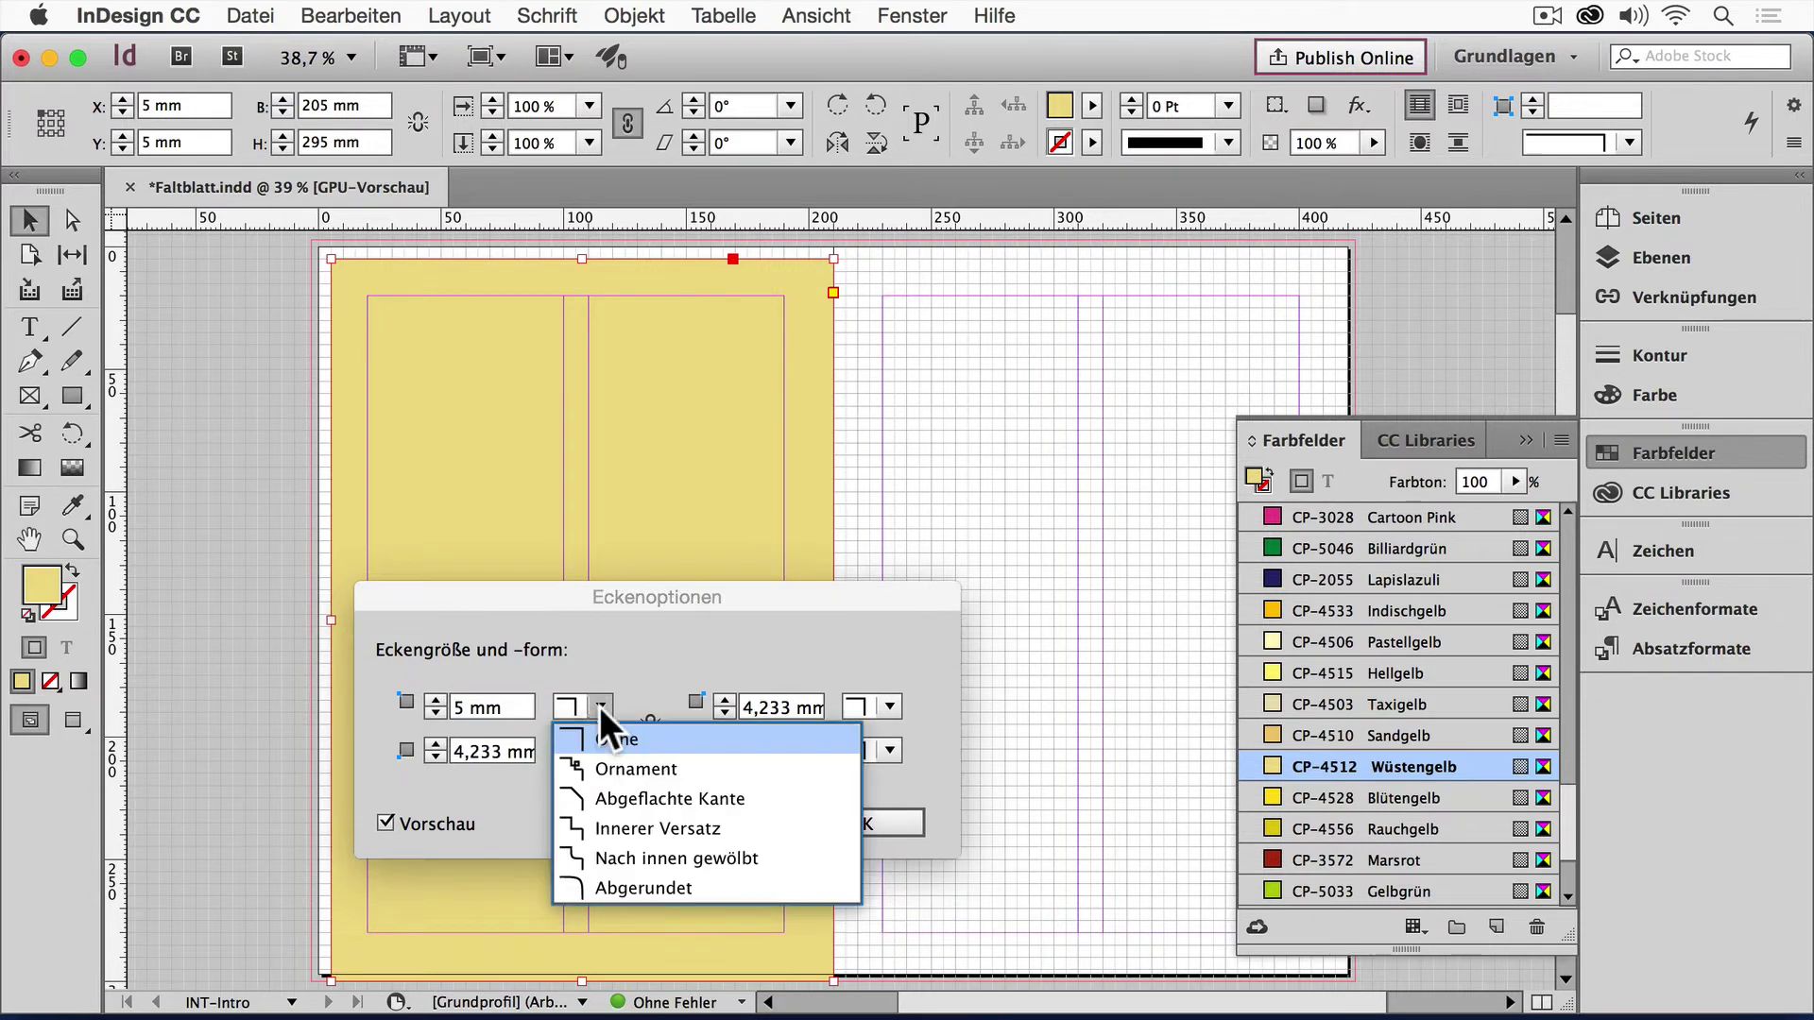
left_click(603, 883)
left_click(867, 818)
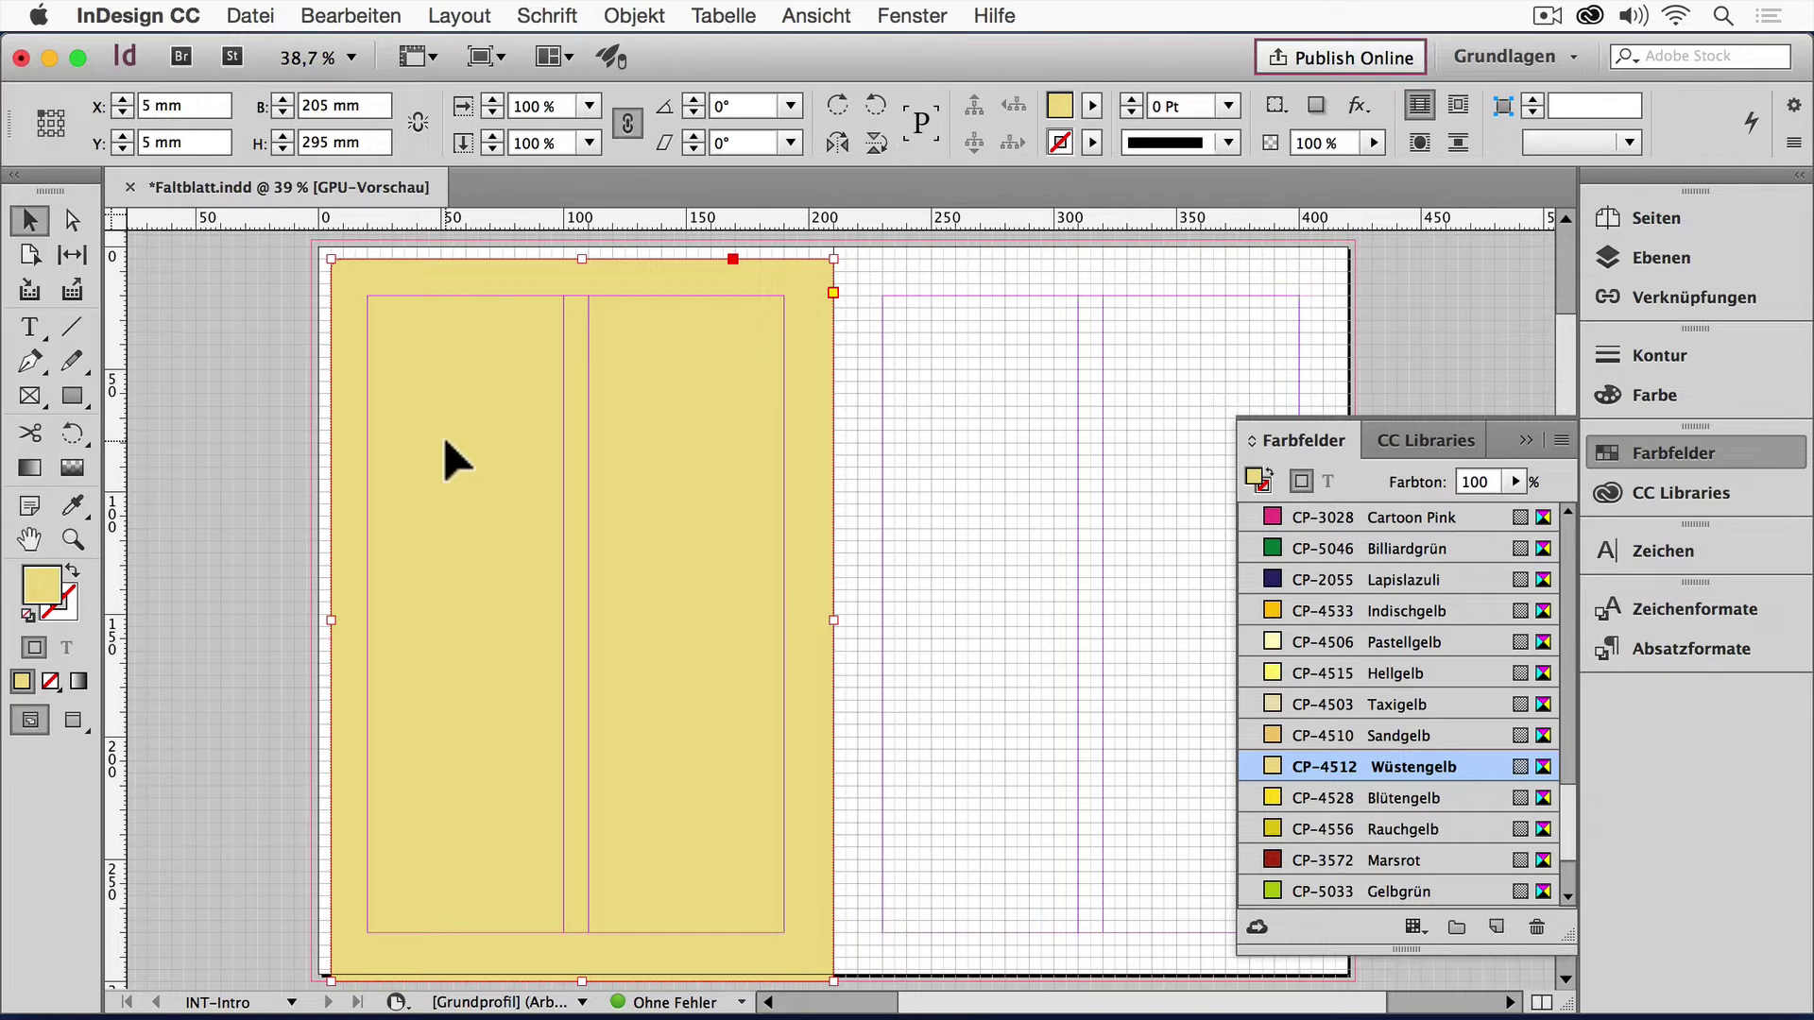
Step: Duplicate the yellow rectangle onto the right page at X 215 mm, Y 5 mm and widen the copy to 208 mm, reaching the bleed
left_click(1523, 440)
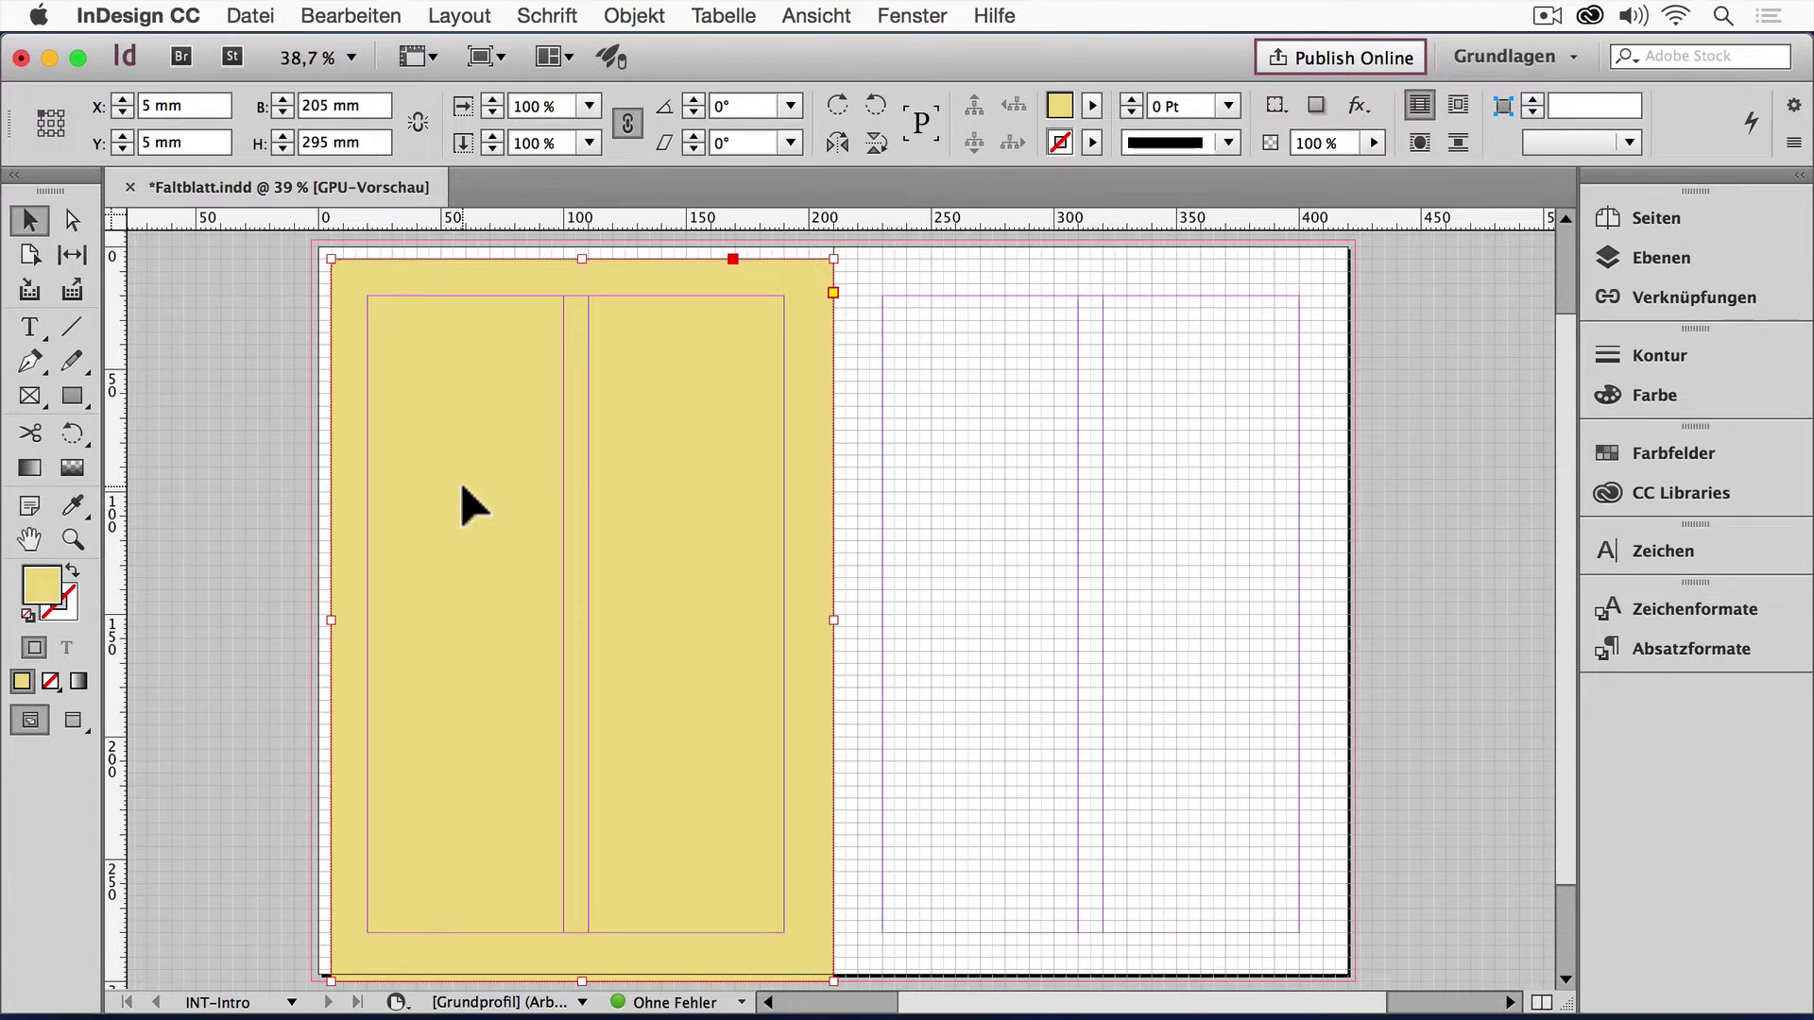
left_click_drag(461, 485, 981, 497)
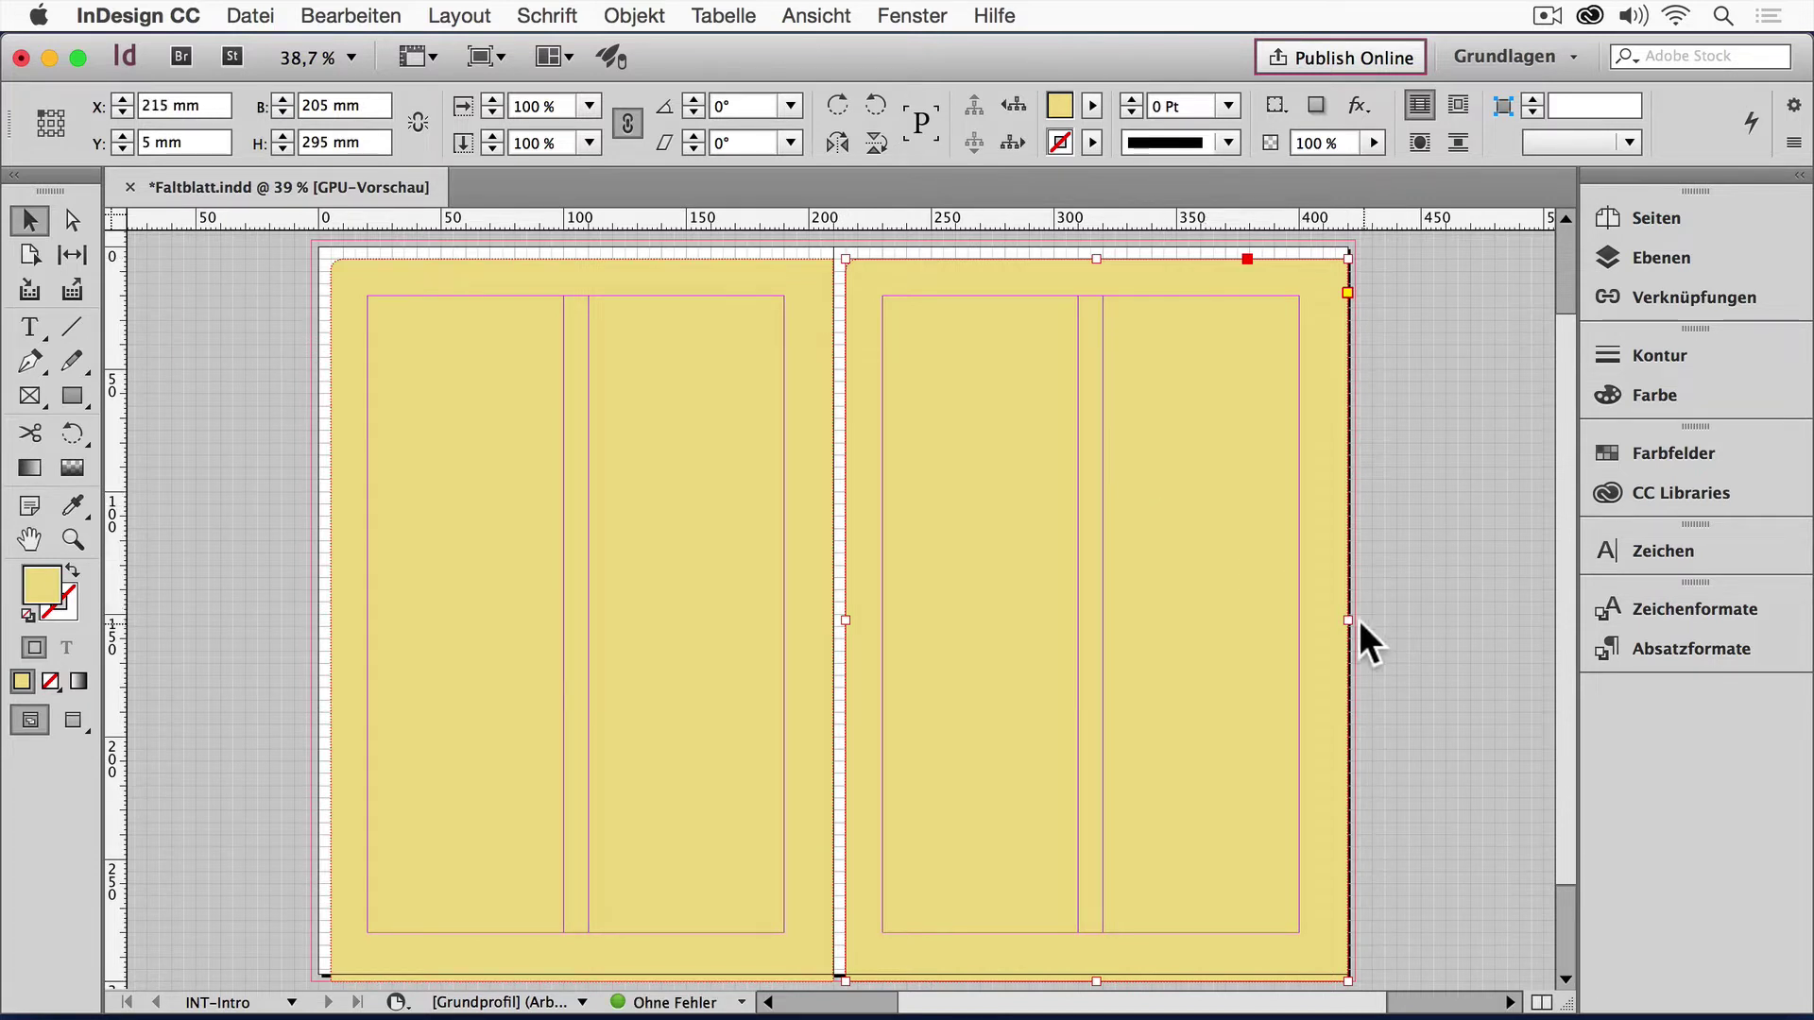
left_click_drag(1349, 621, 1354, 619)
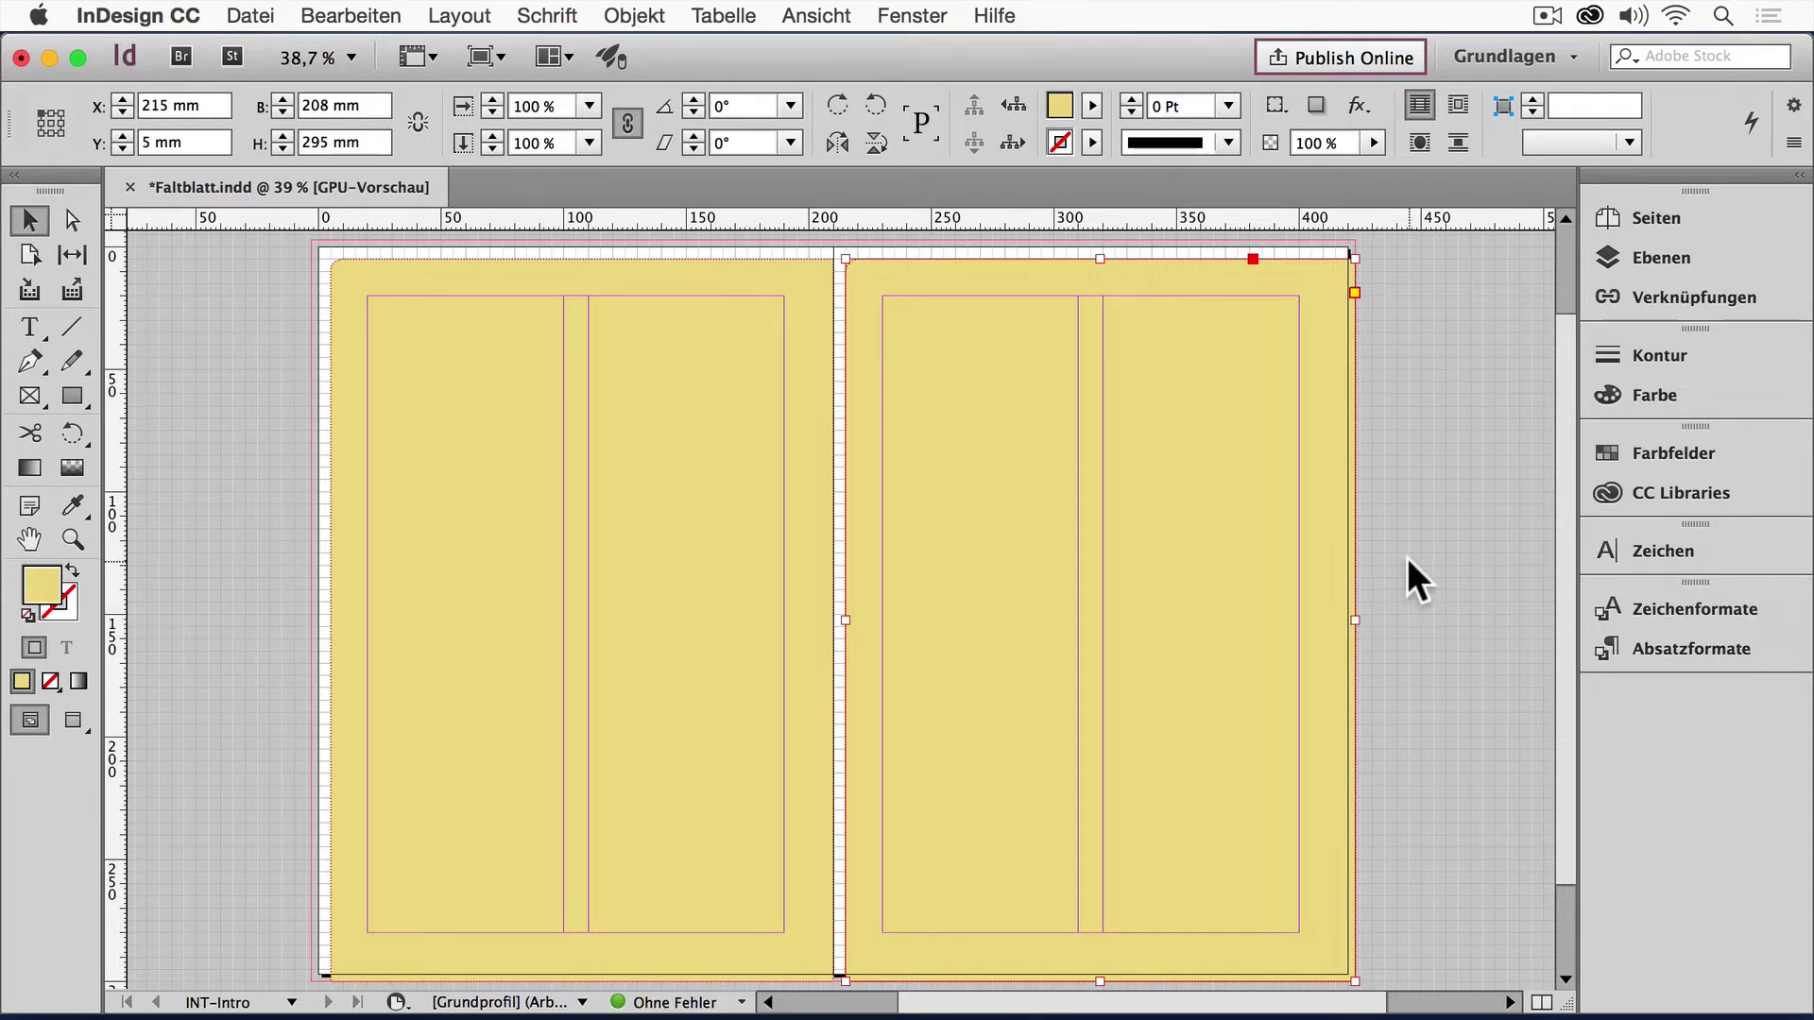
Step: Fill the right page's rectangle with the swatch CP-1507 Alice White
left_click(1681, 450)
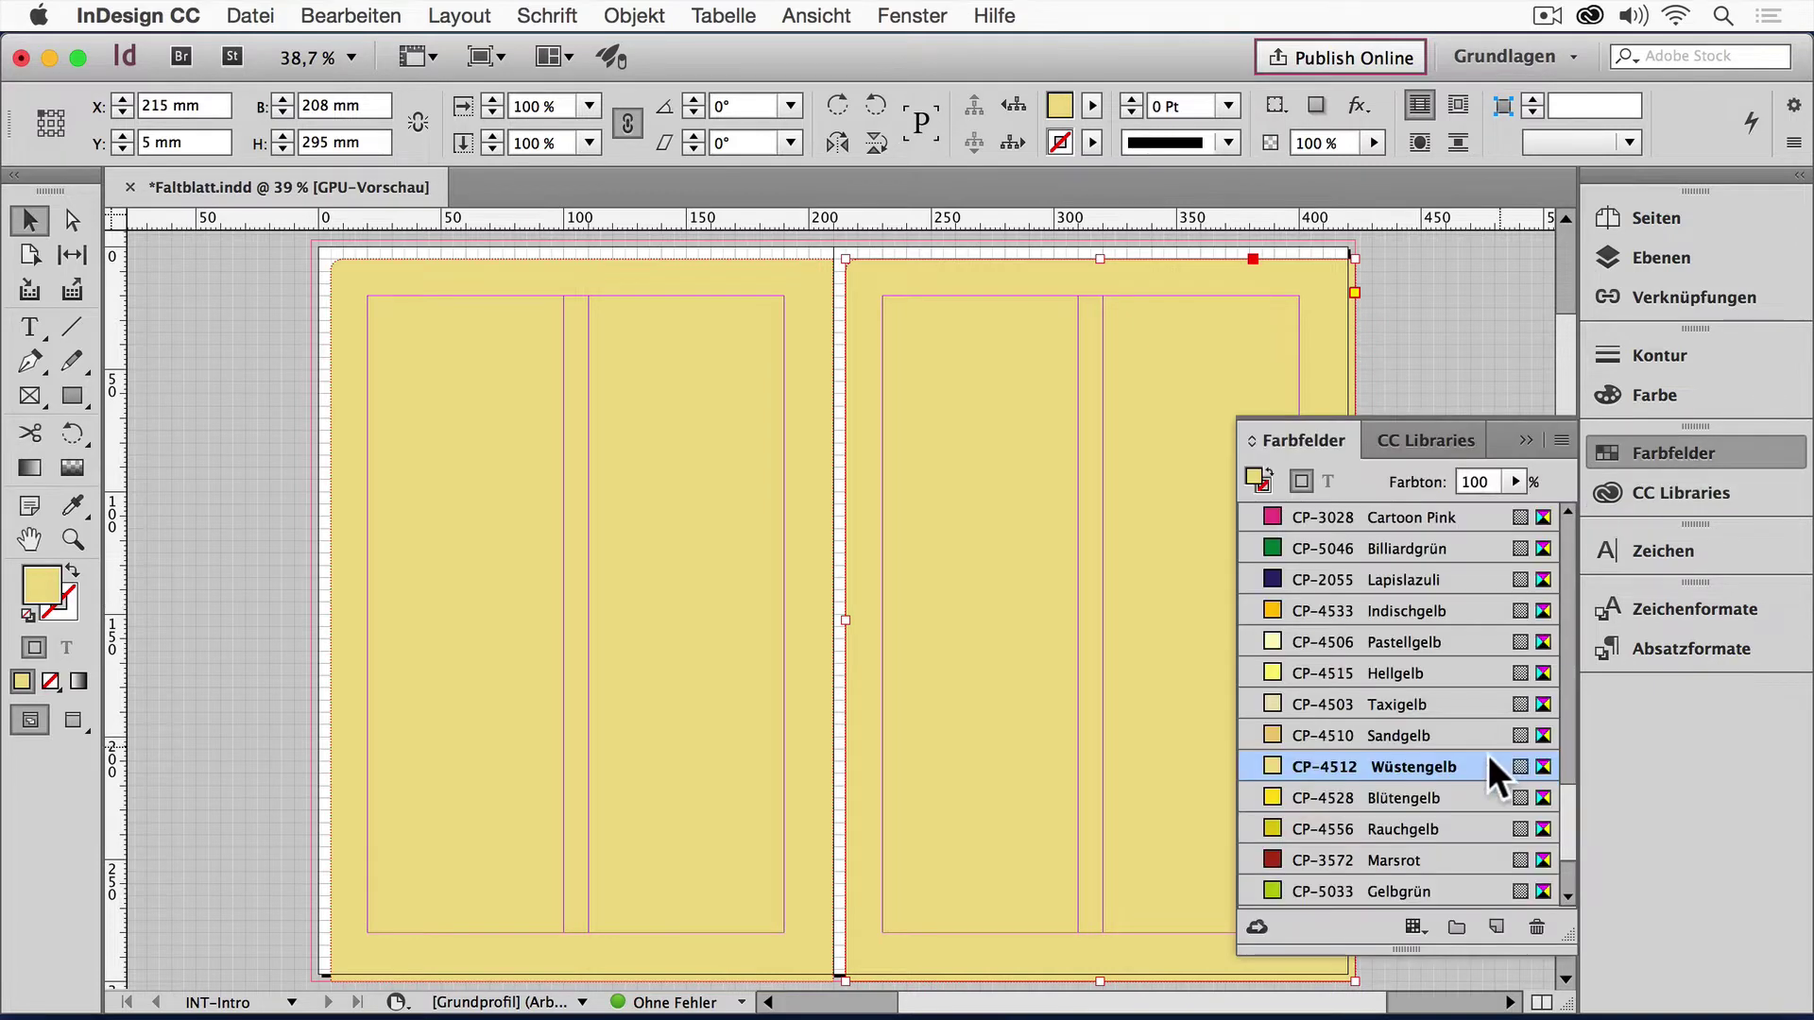
scroll(1445, 746, "up", 5)
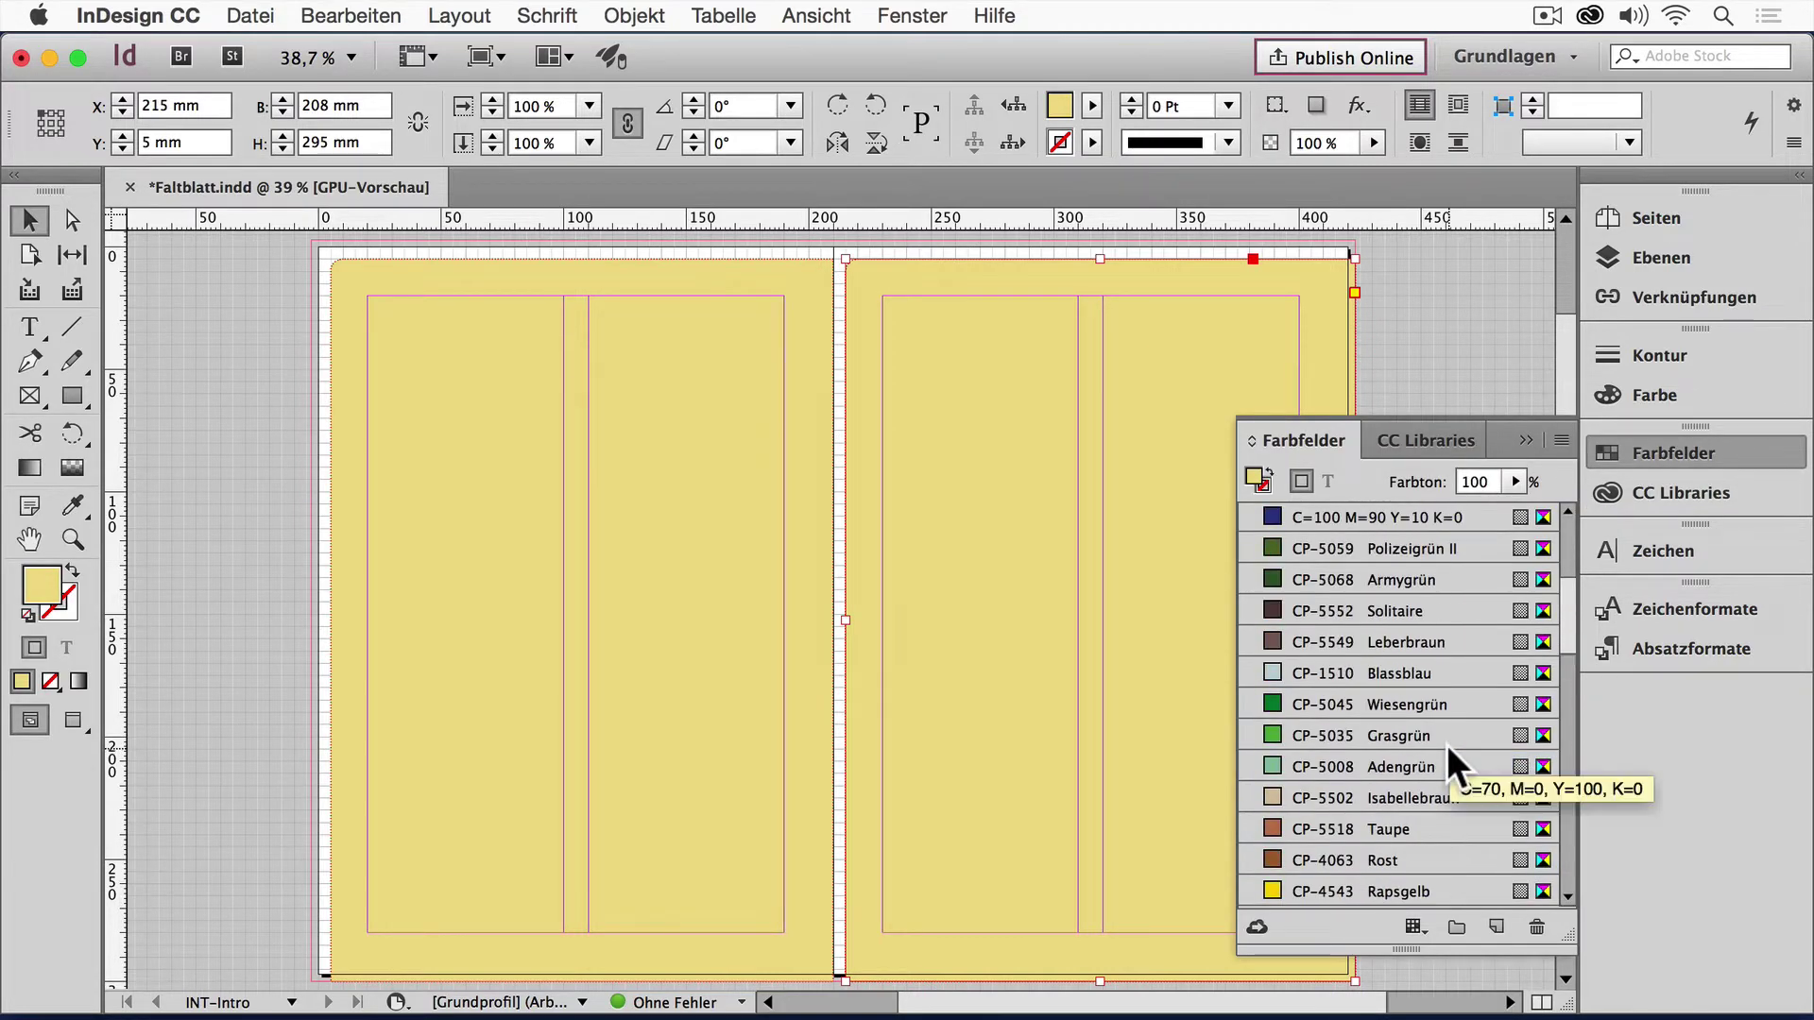
scroll(1447, 745, "up", 5)
scroll(1447, 742, "down", 1)
scroll(1448, 742, "down", 10)
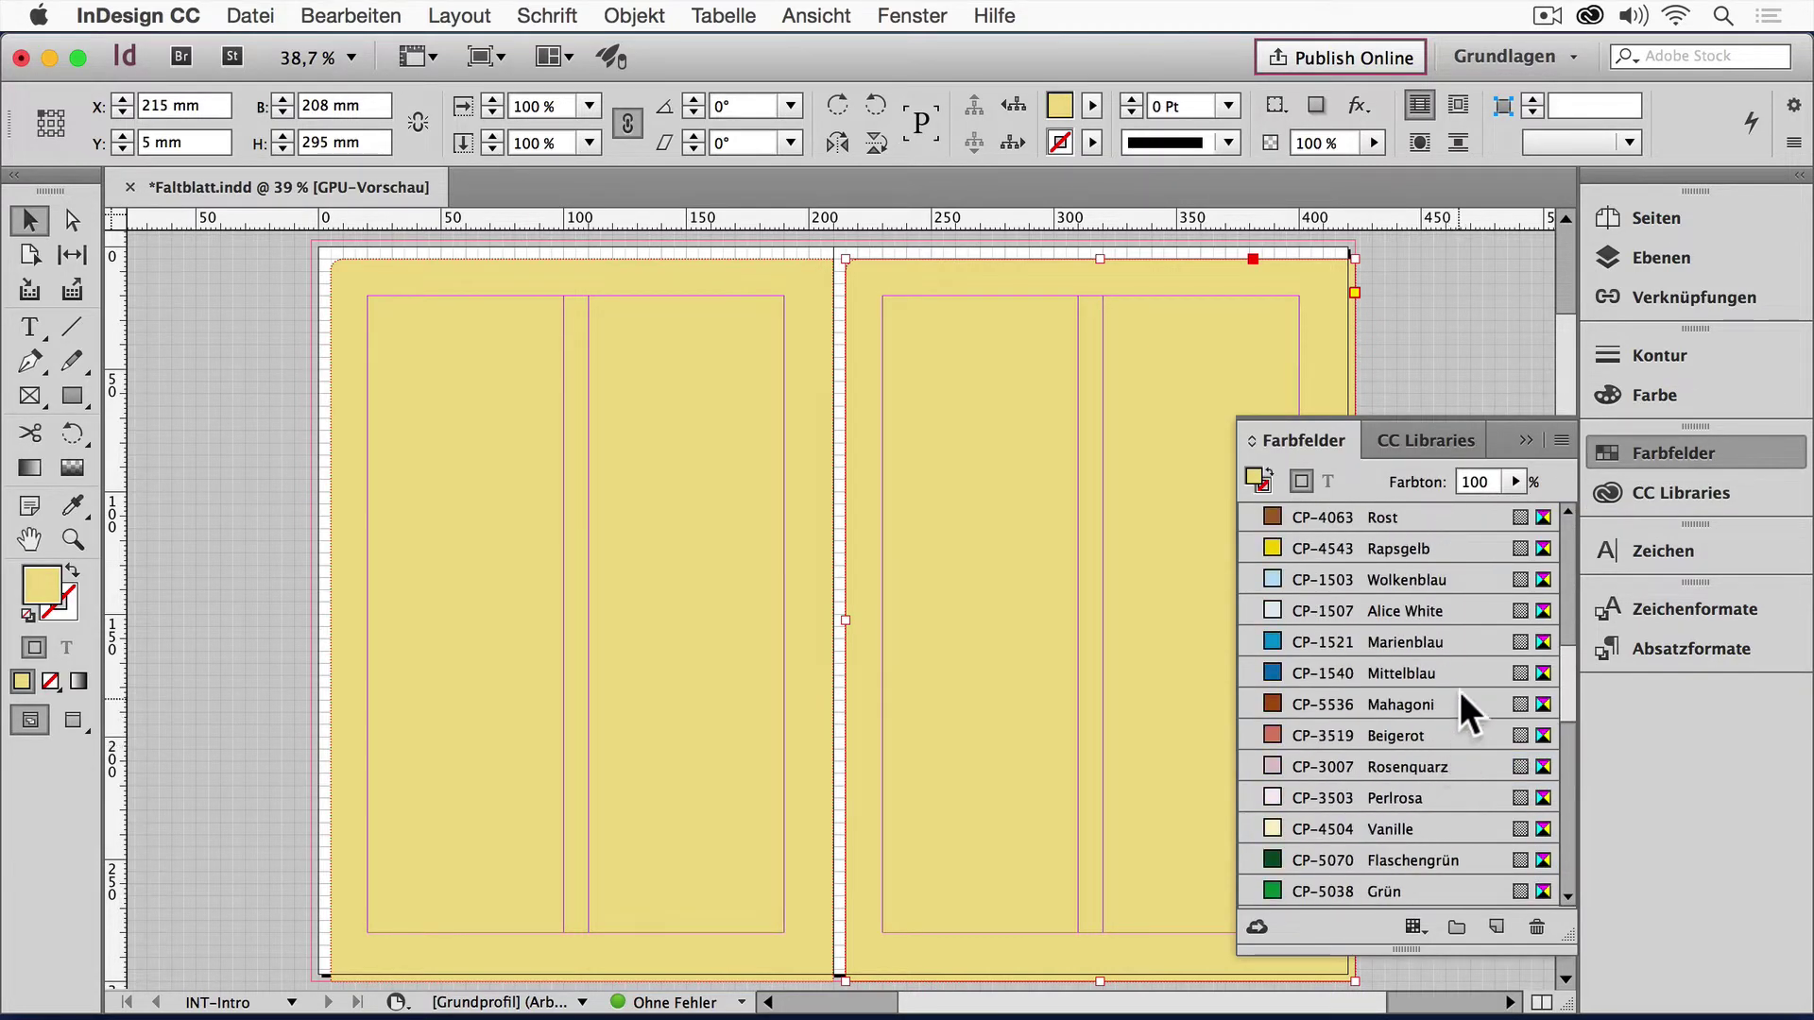
left_click(1448, 610)
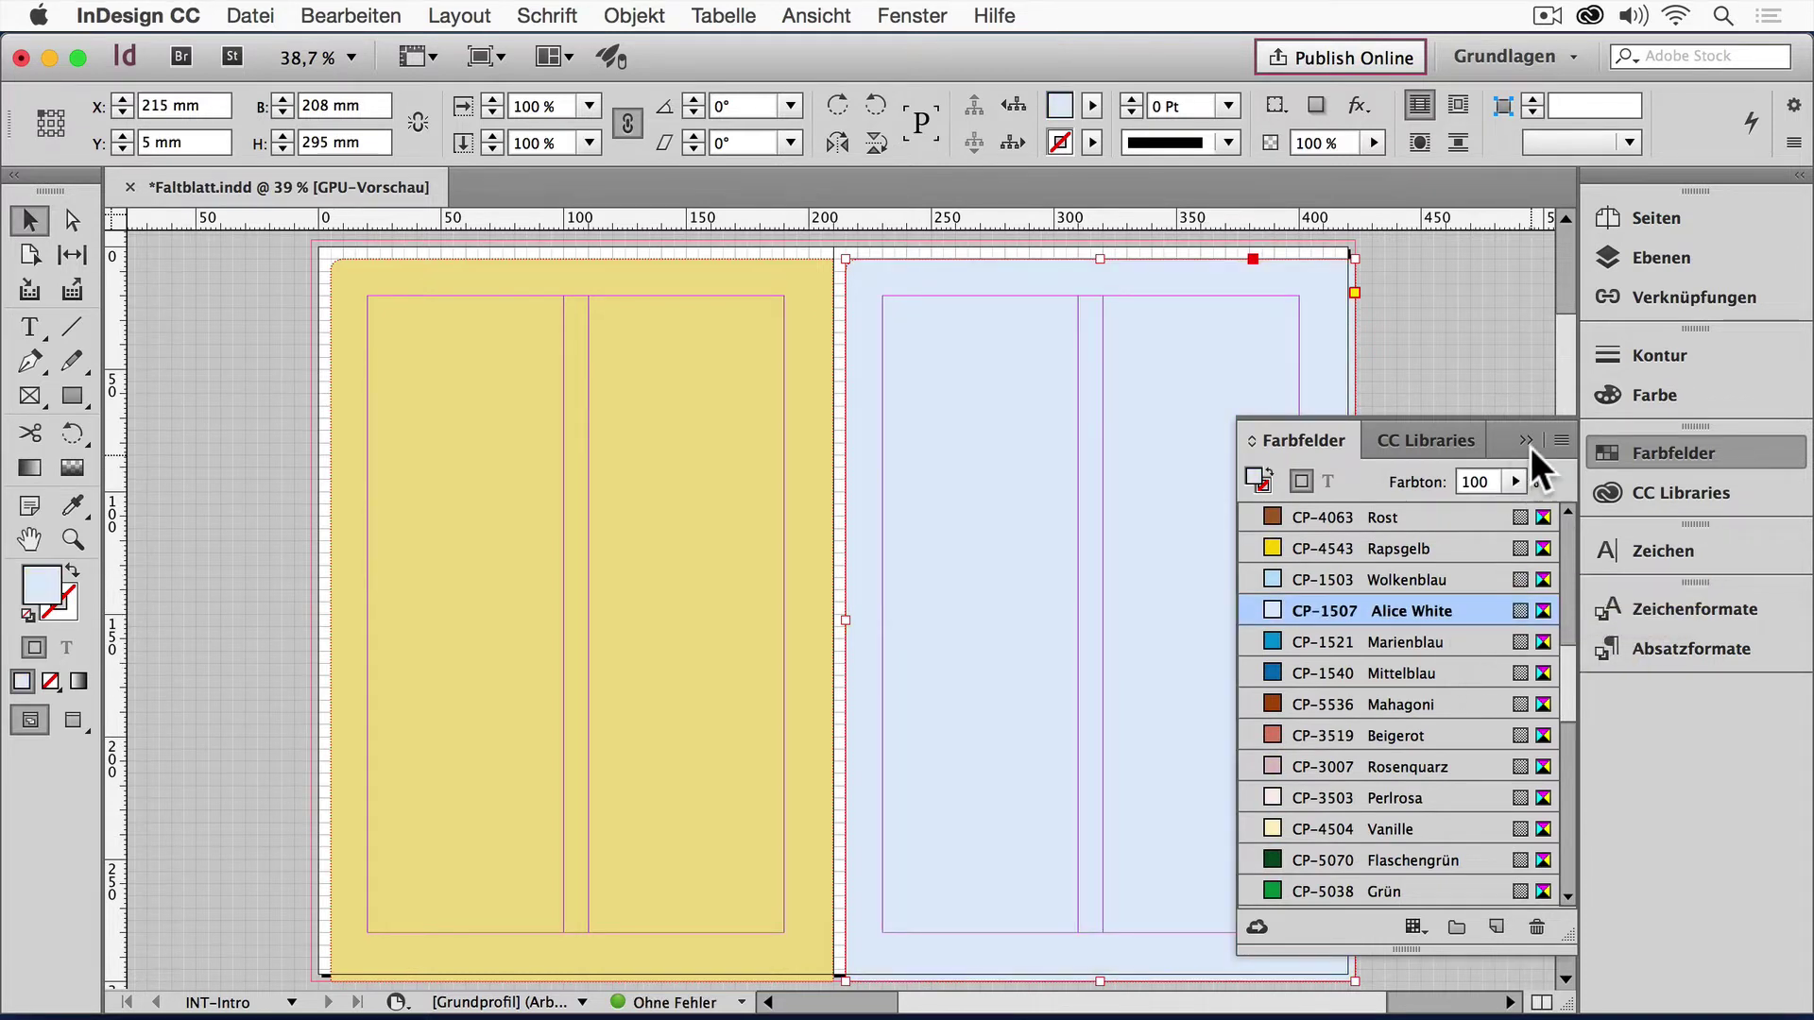
left_click(1528, 440)
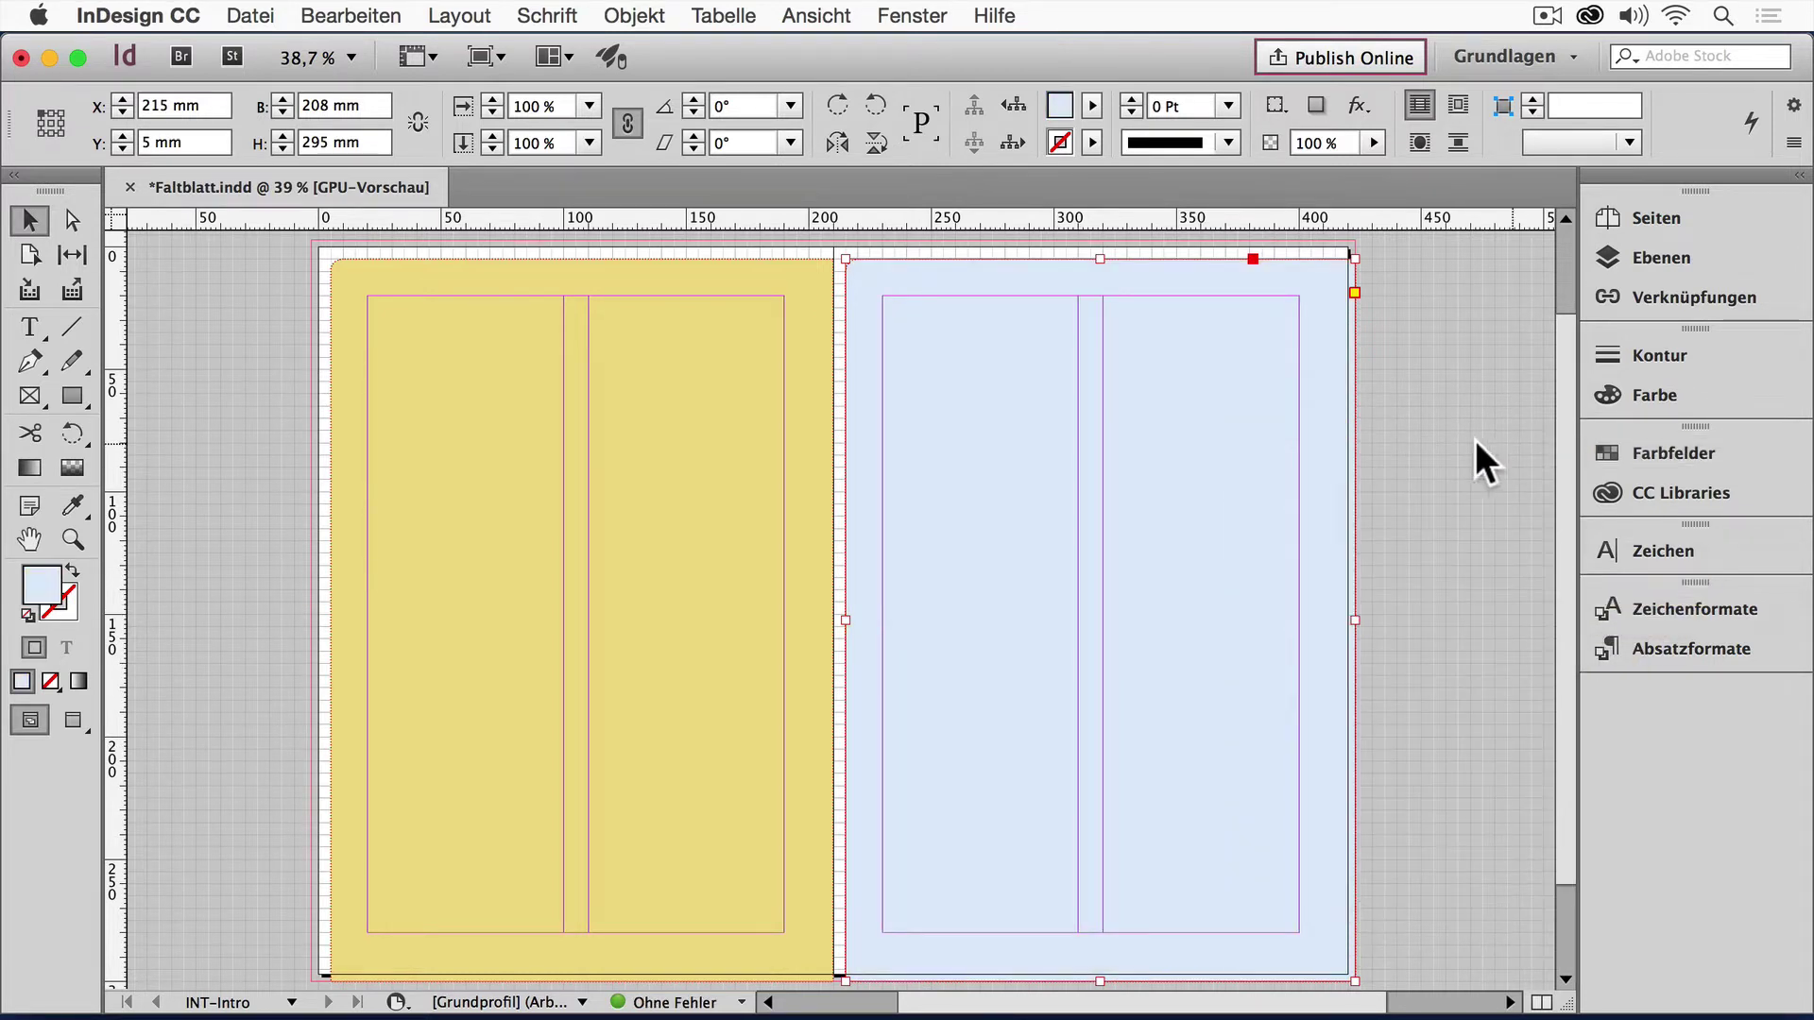
Step: Draw a 213 × 10 mm bar across the top of the left page at X -3 mm, Y 10 mm, with nothing else selected
left_click(236, 308)
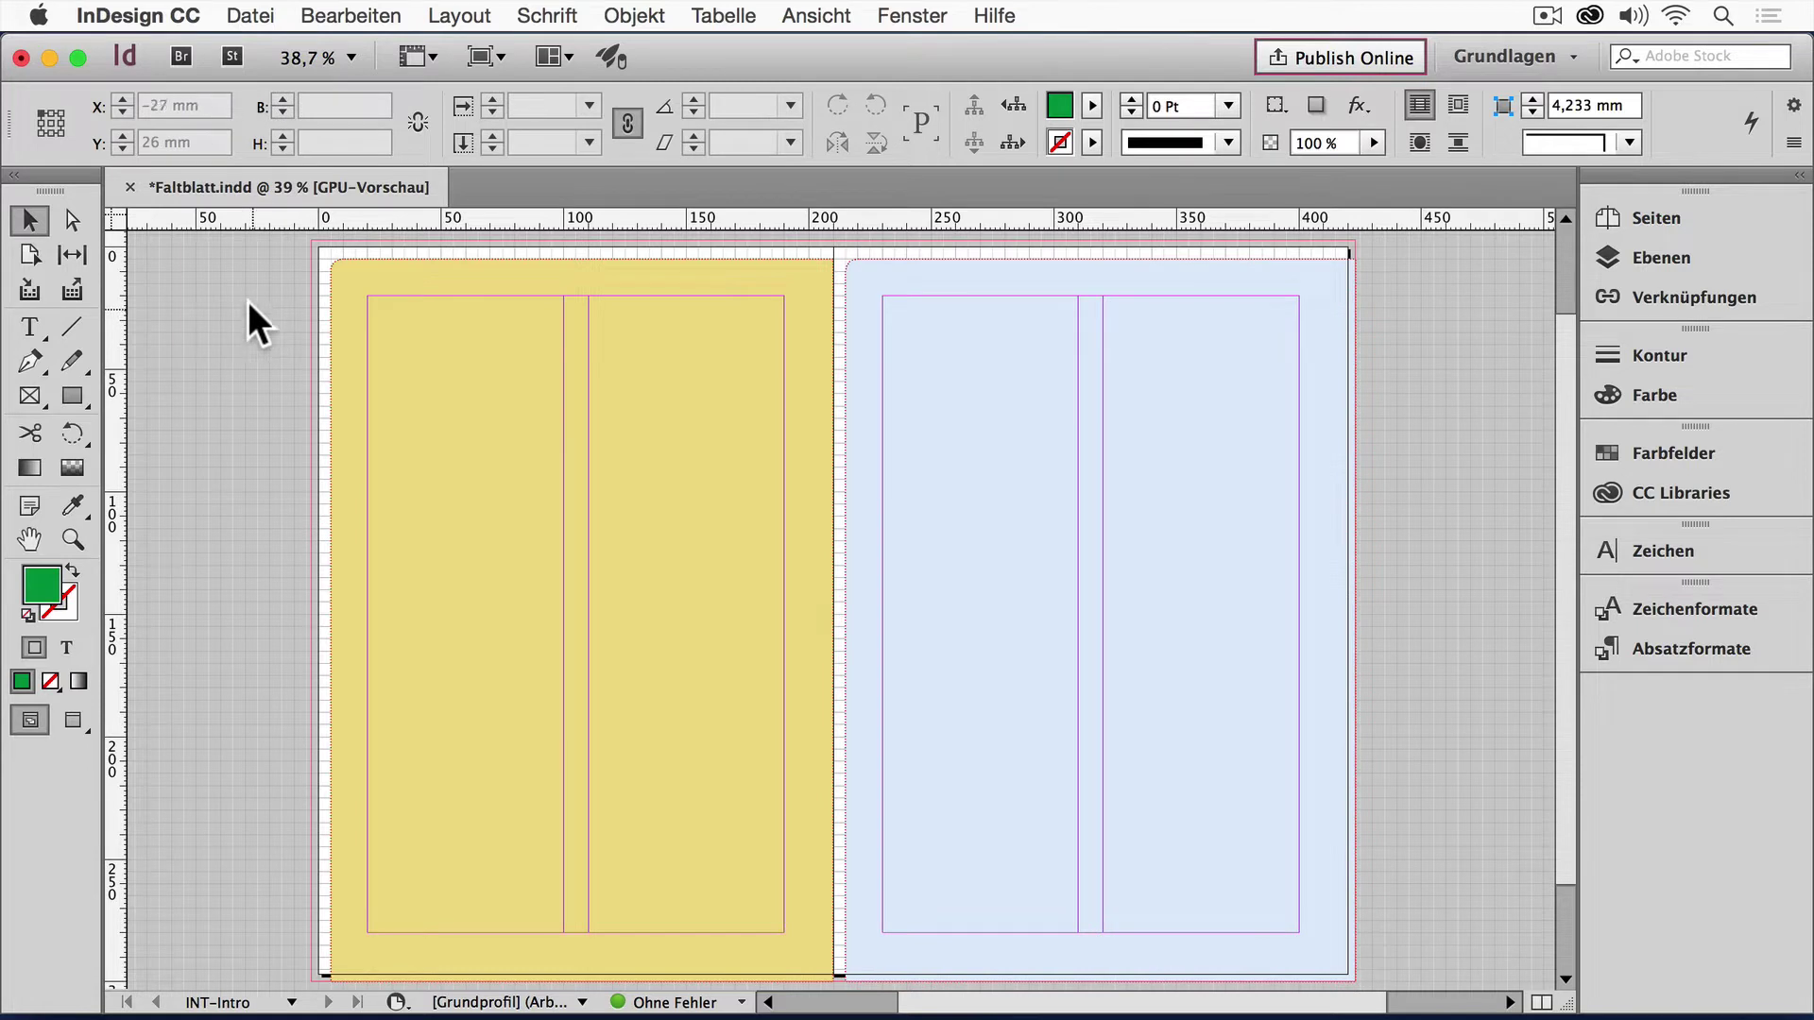
left_click(71, 393)
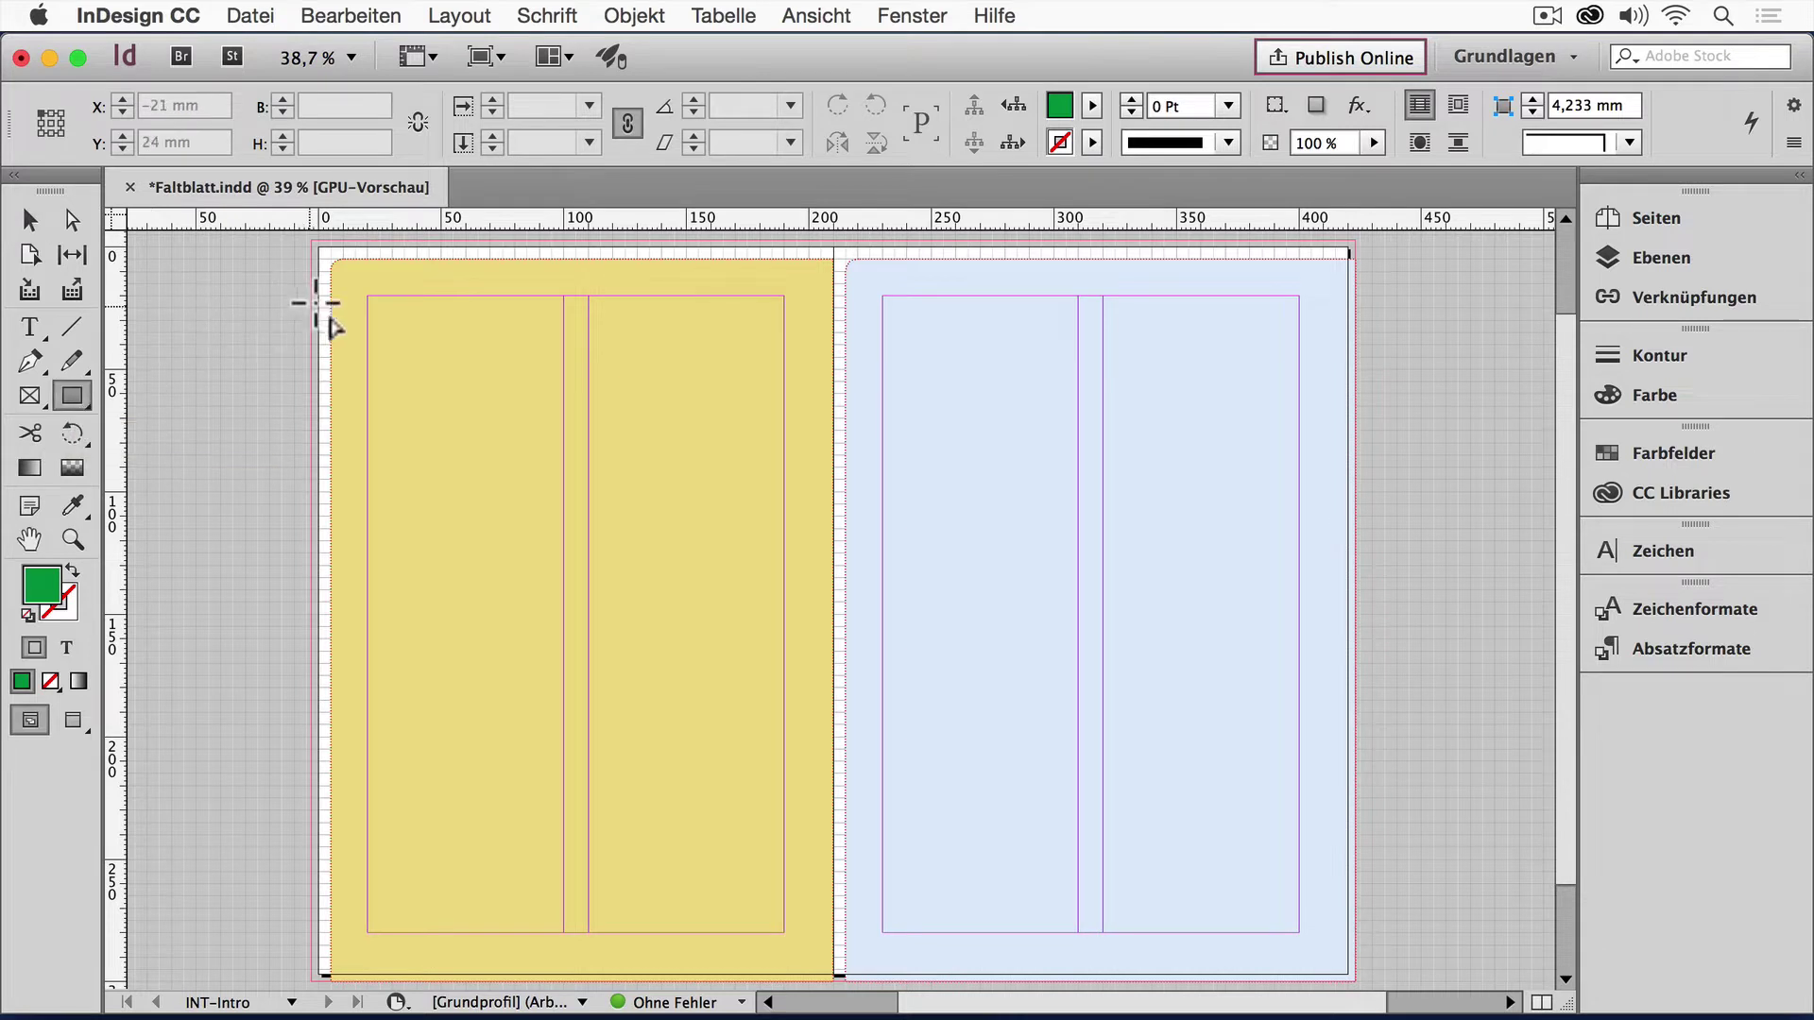
left_click_drag(317, 276, 834, 295)
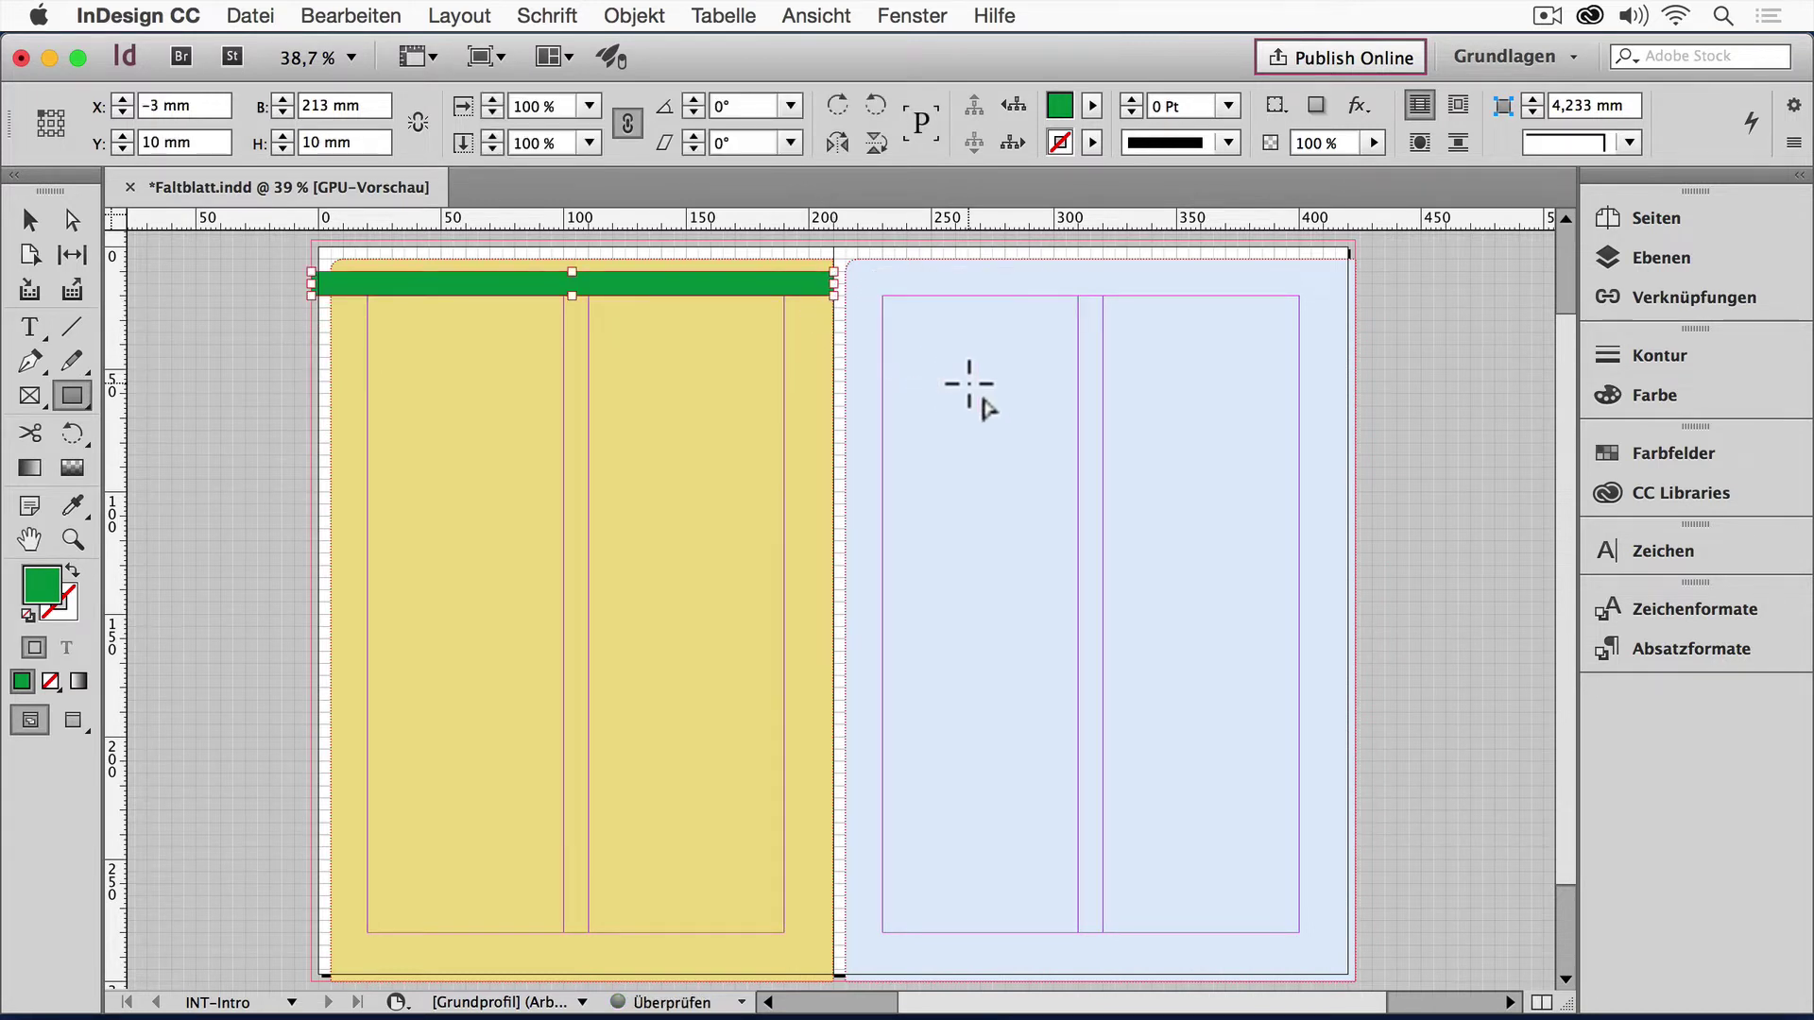
Step: Fill the bar across the left page with the swatch [Schwarz]
left_click(1625, 442)
scroll(1398, 803, "up", 10)
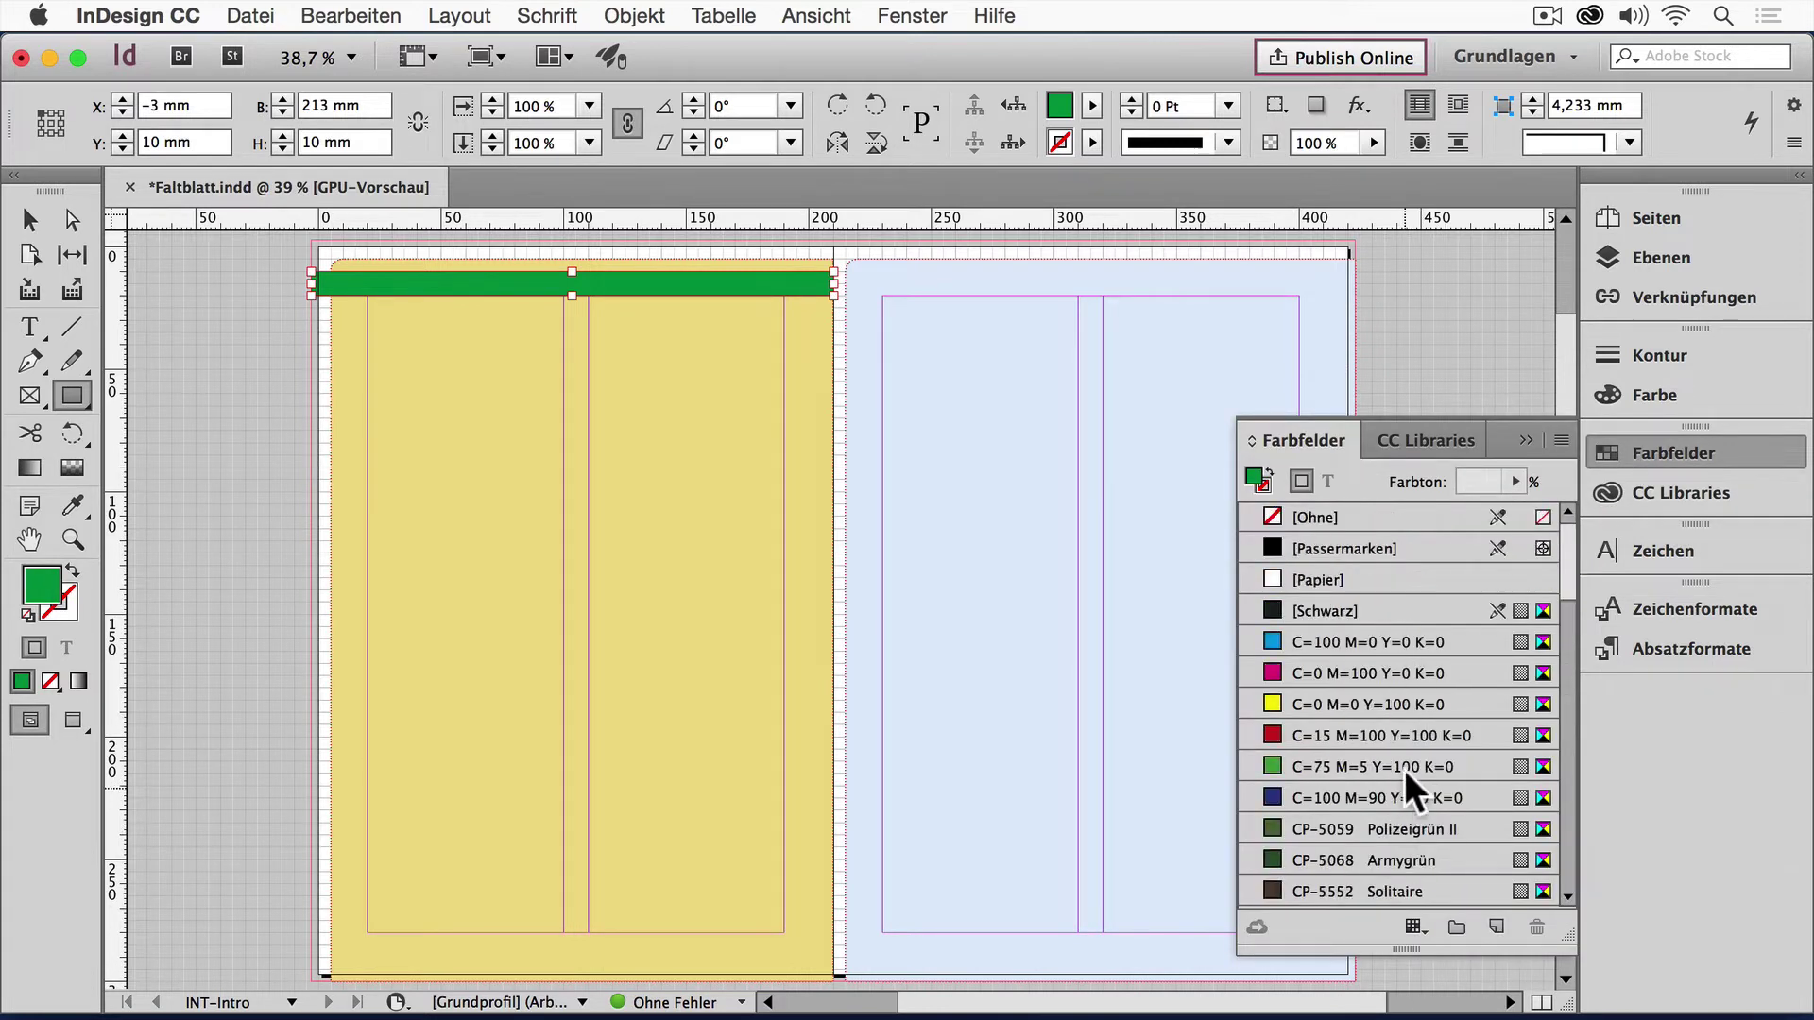
left_click(1386, 611)
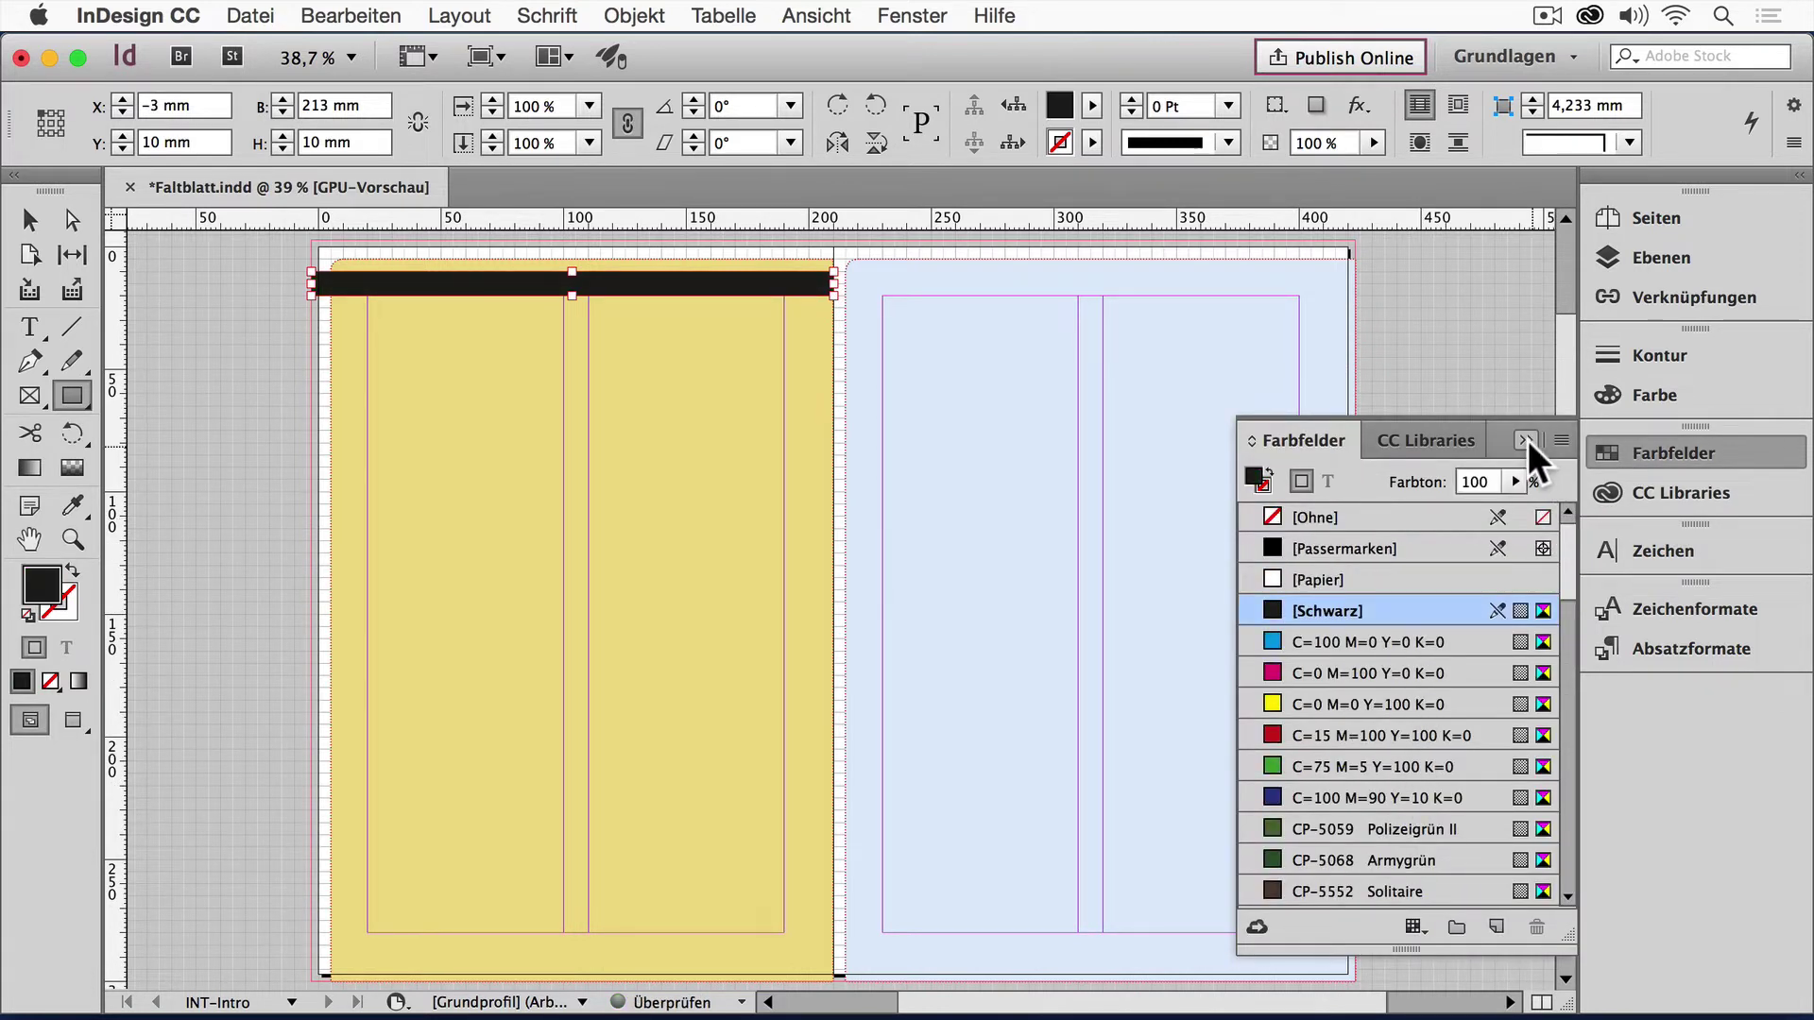
left_click(1526, 440)
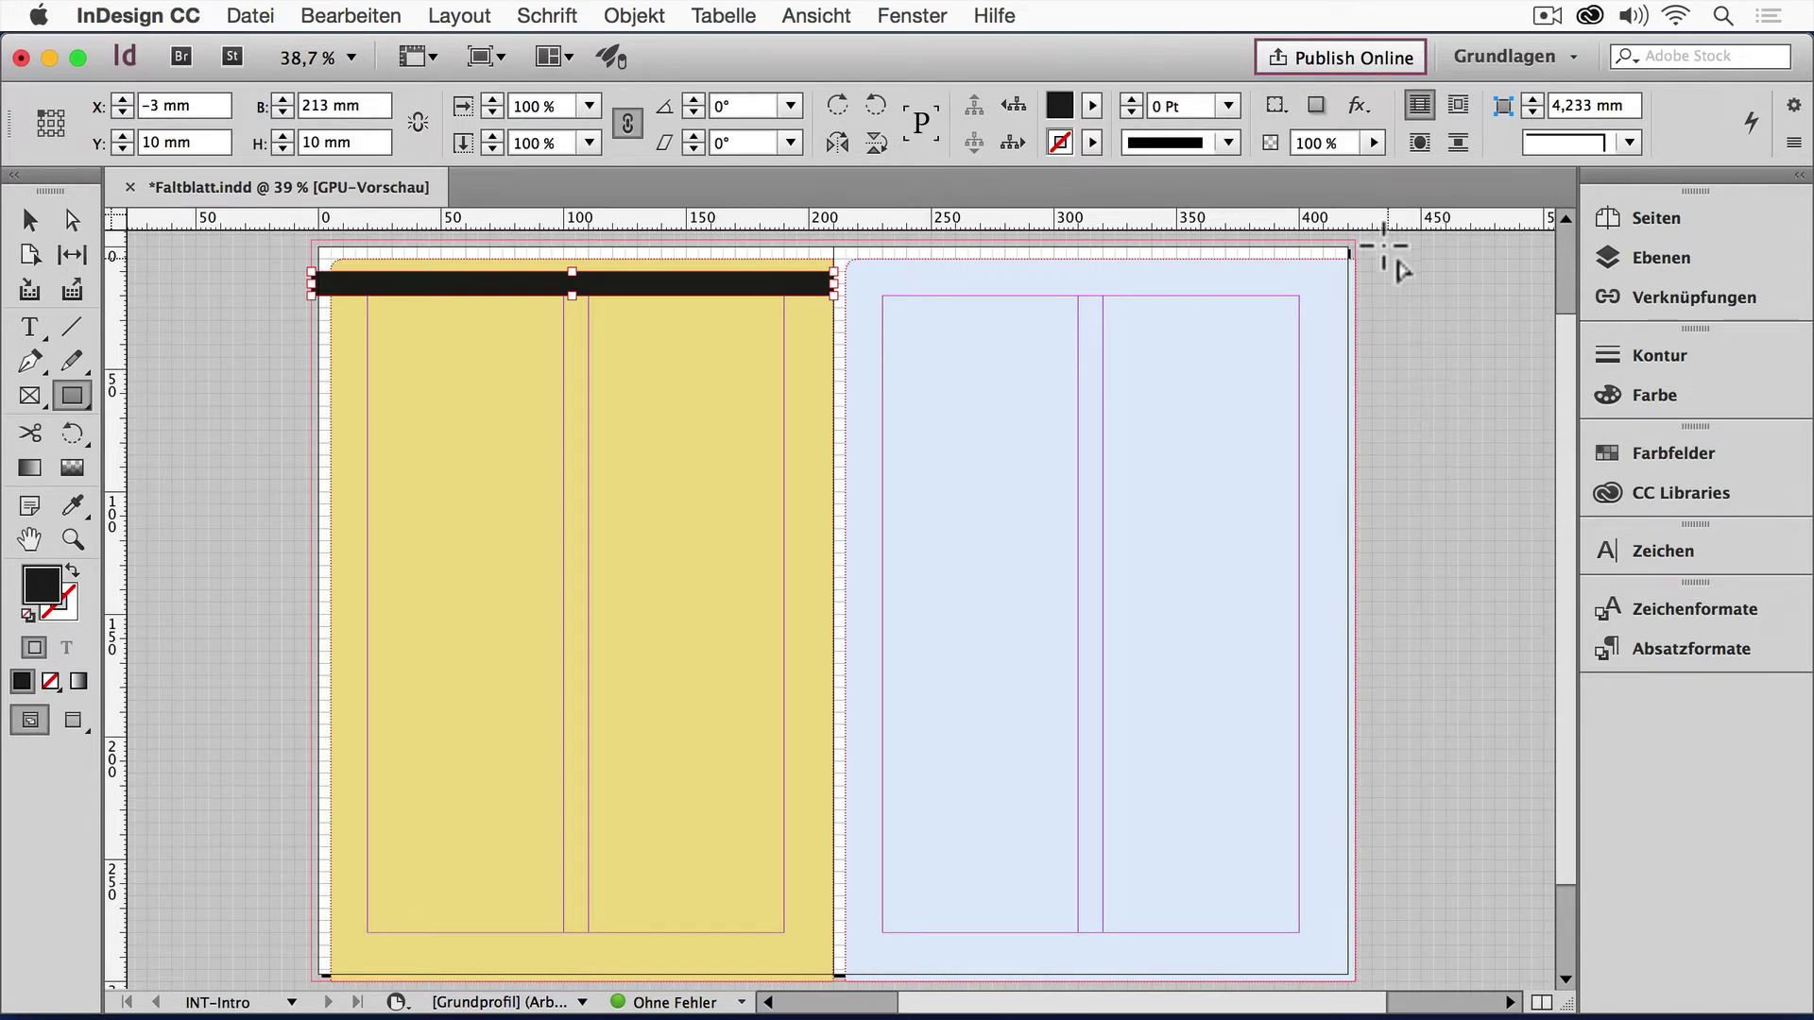
Step: Set the black bar's object opacity to 25 % in the Effects settings
left_click(909, 15)
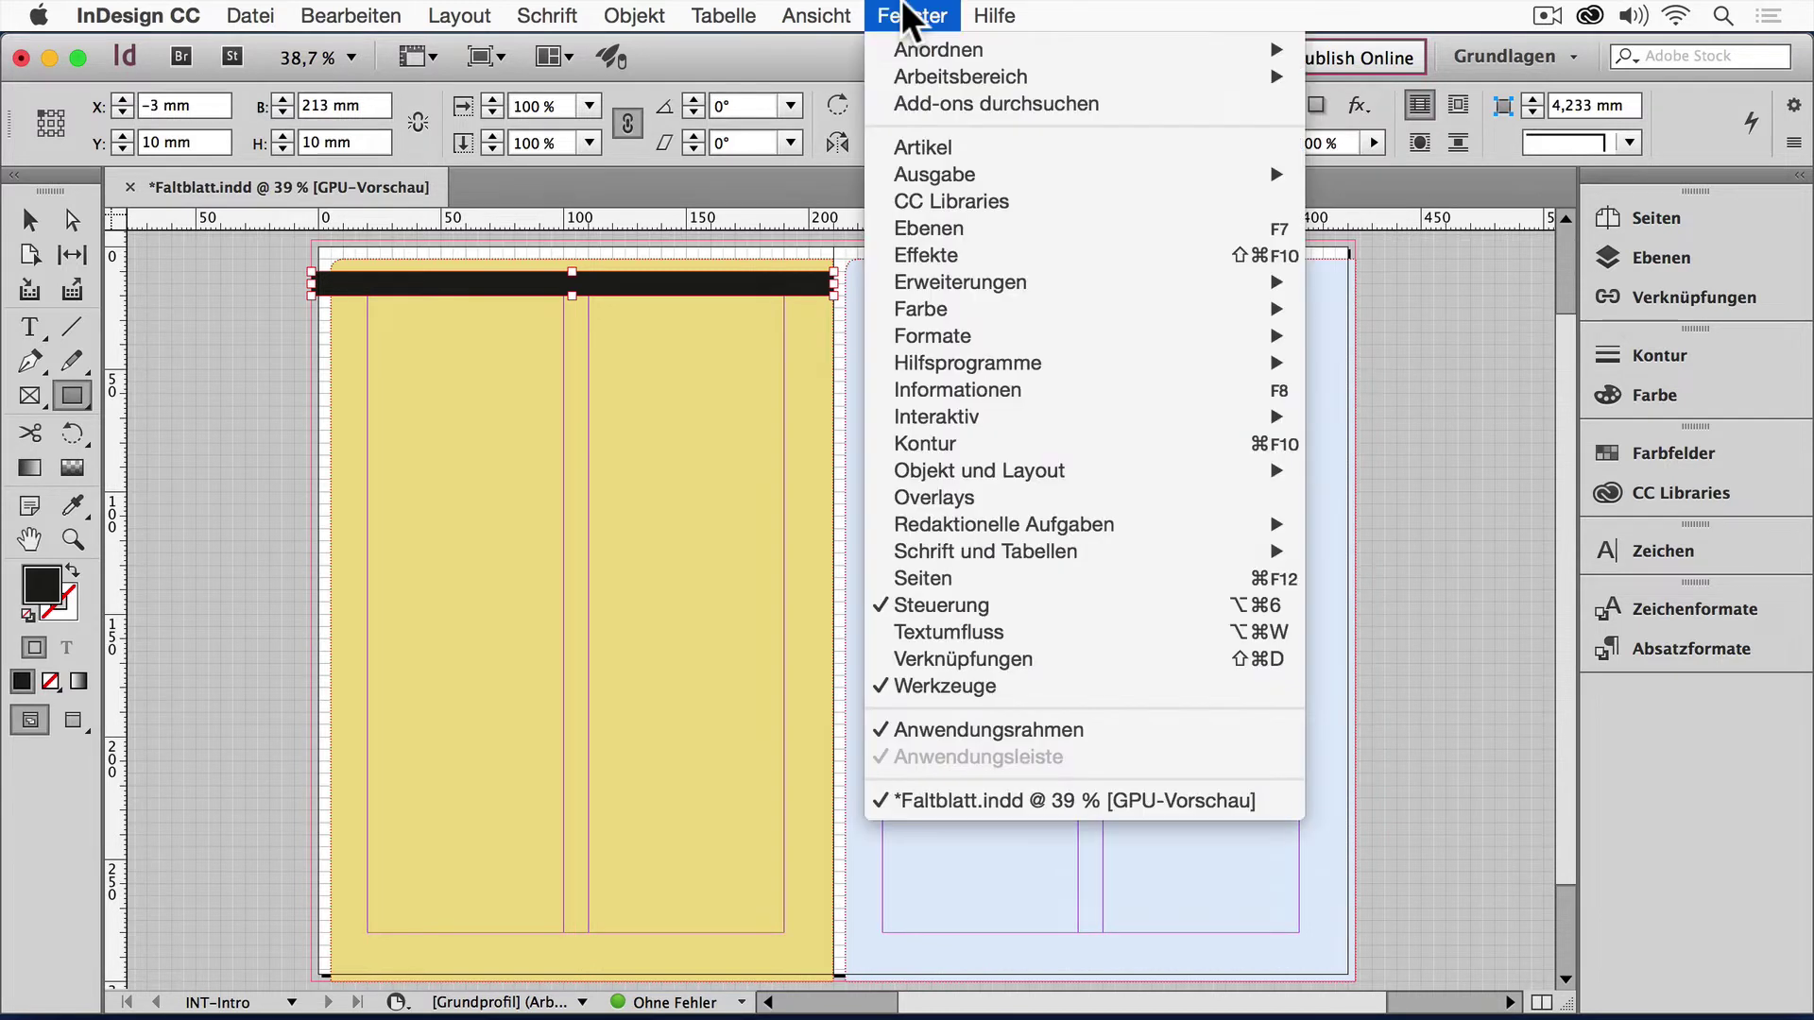
left_click(989, 251)
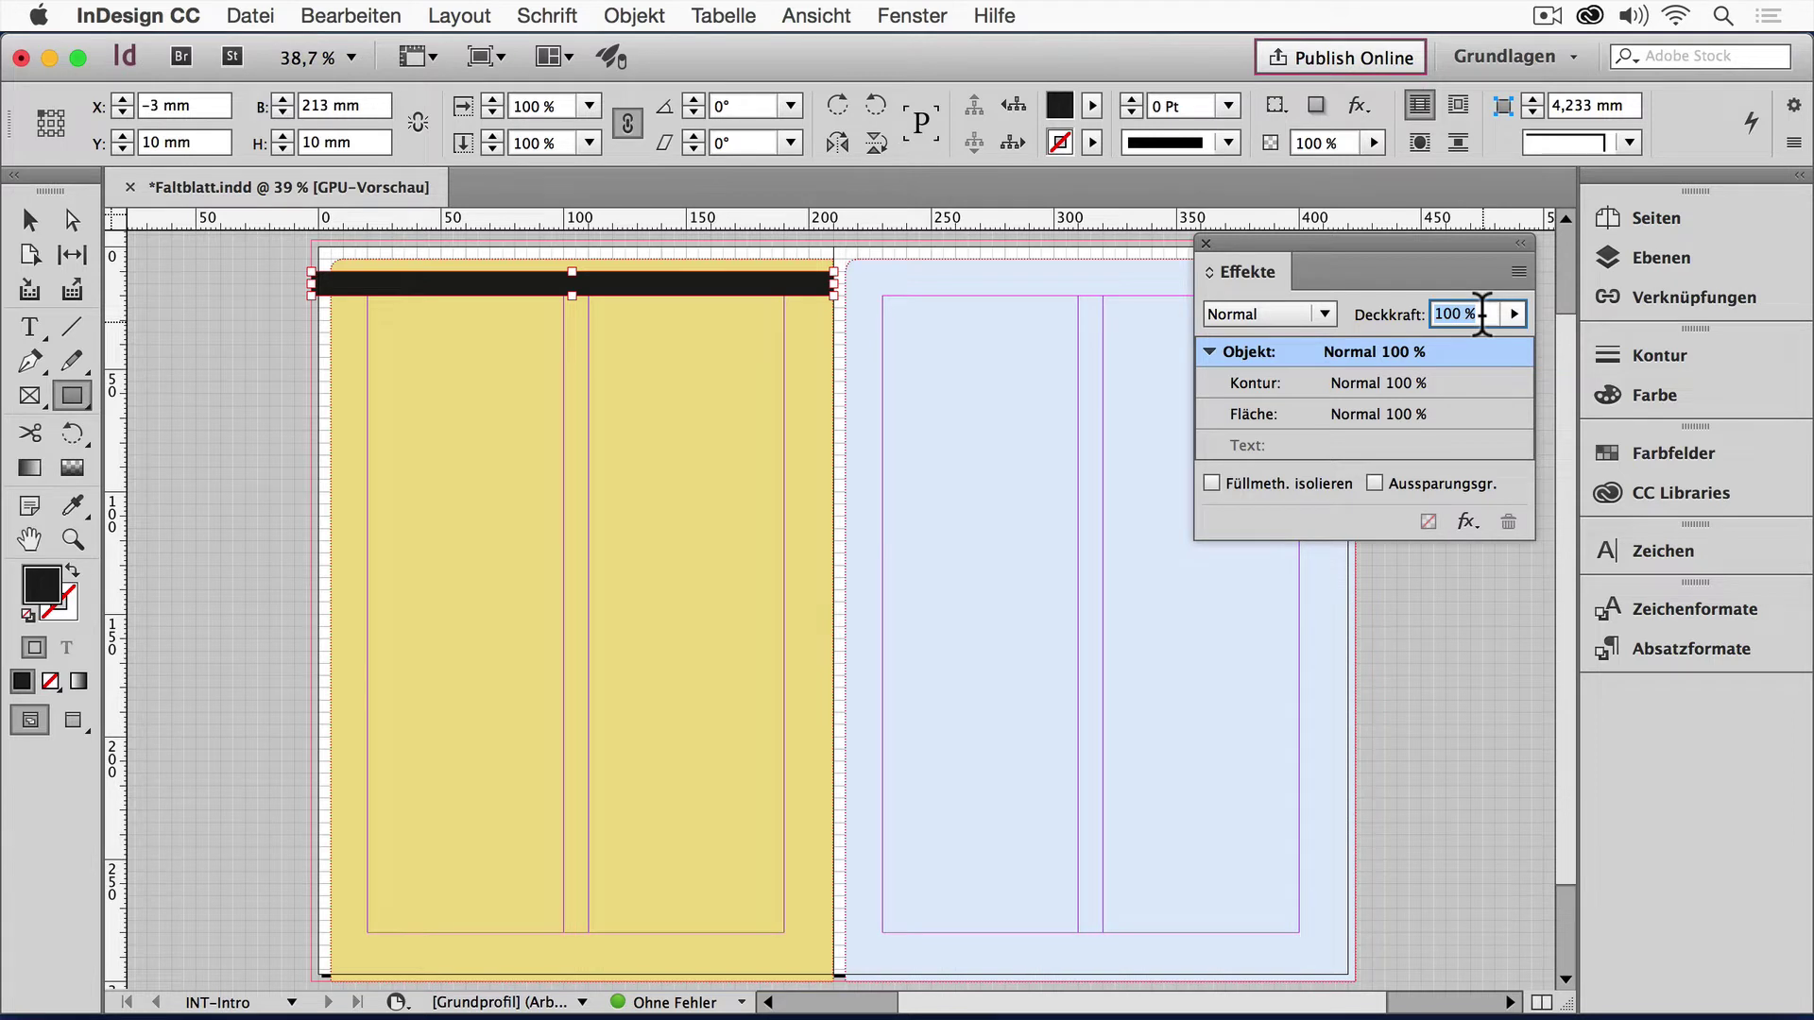
type("25")
key("Return")
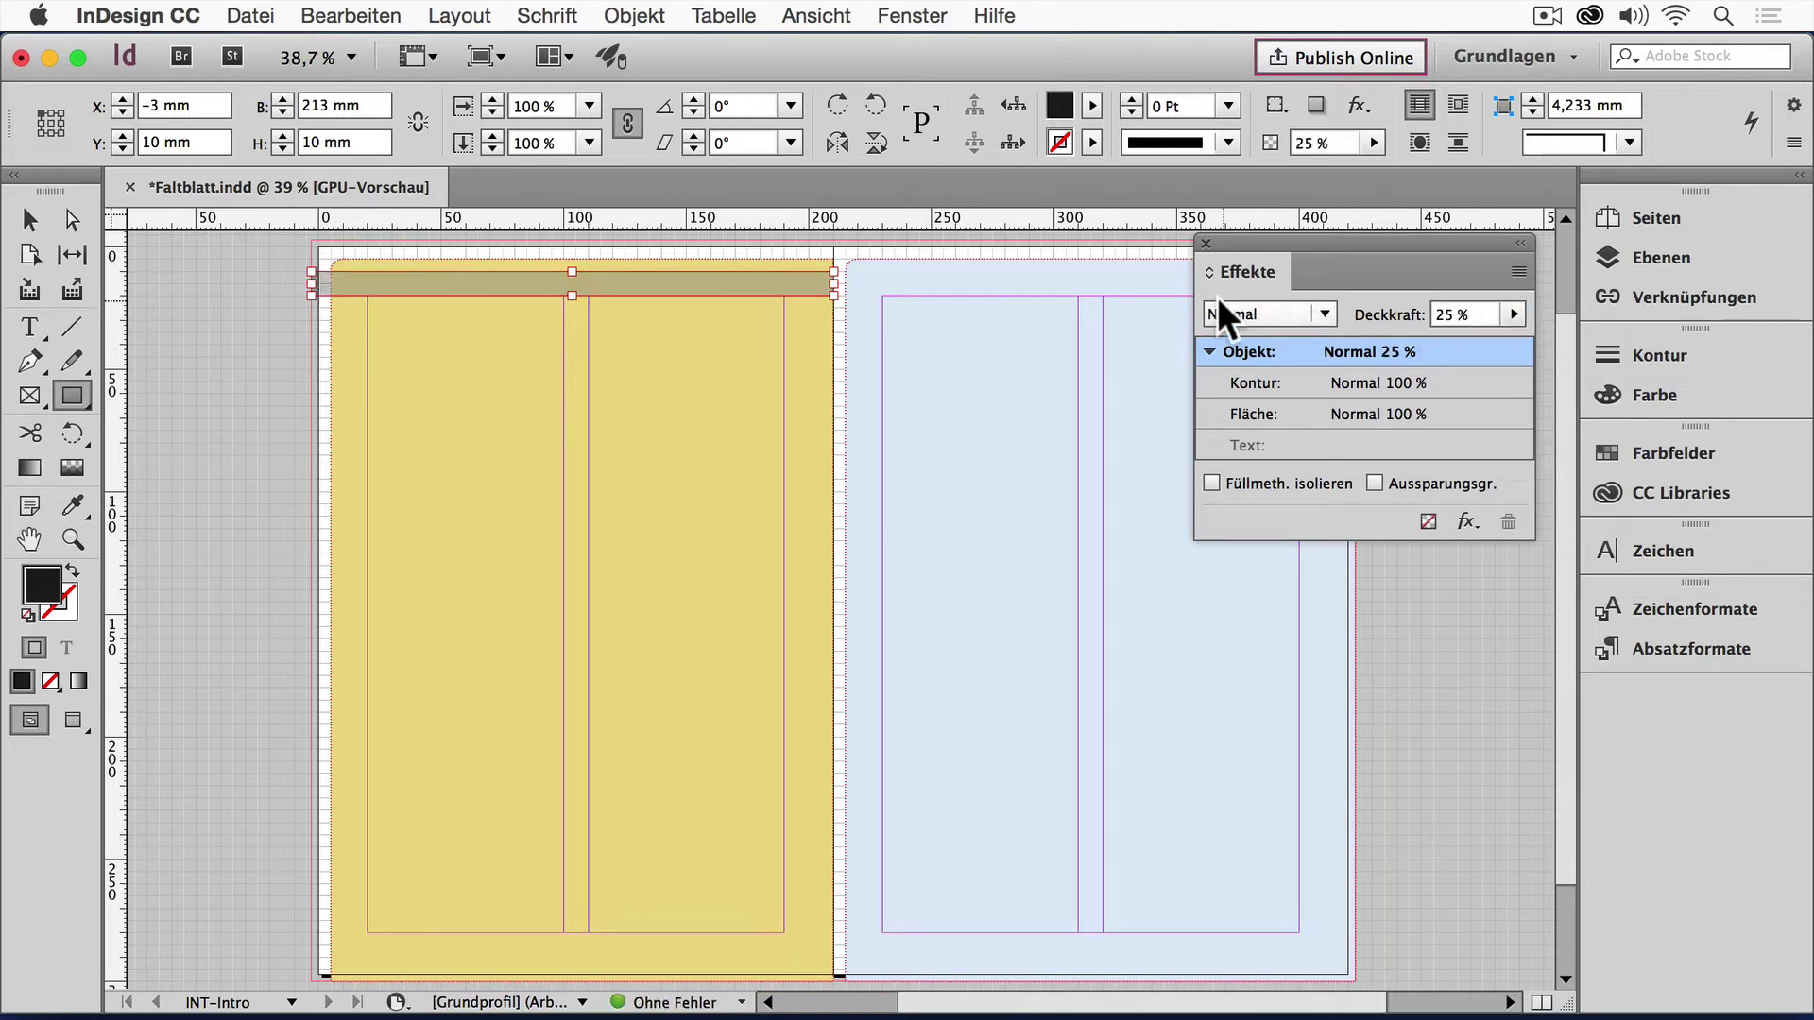
left_click(1205, 244)
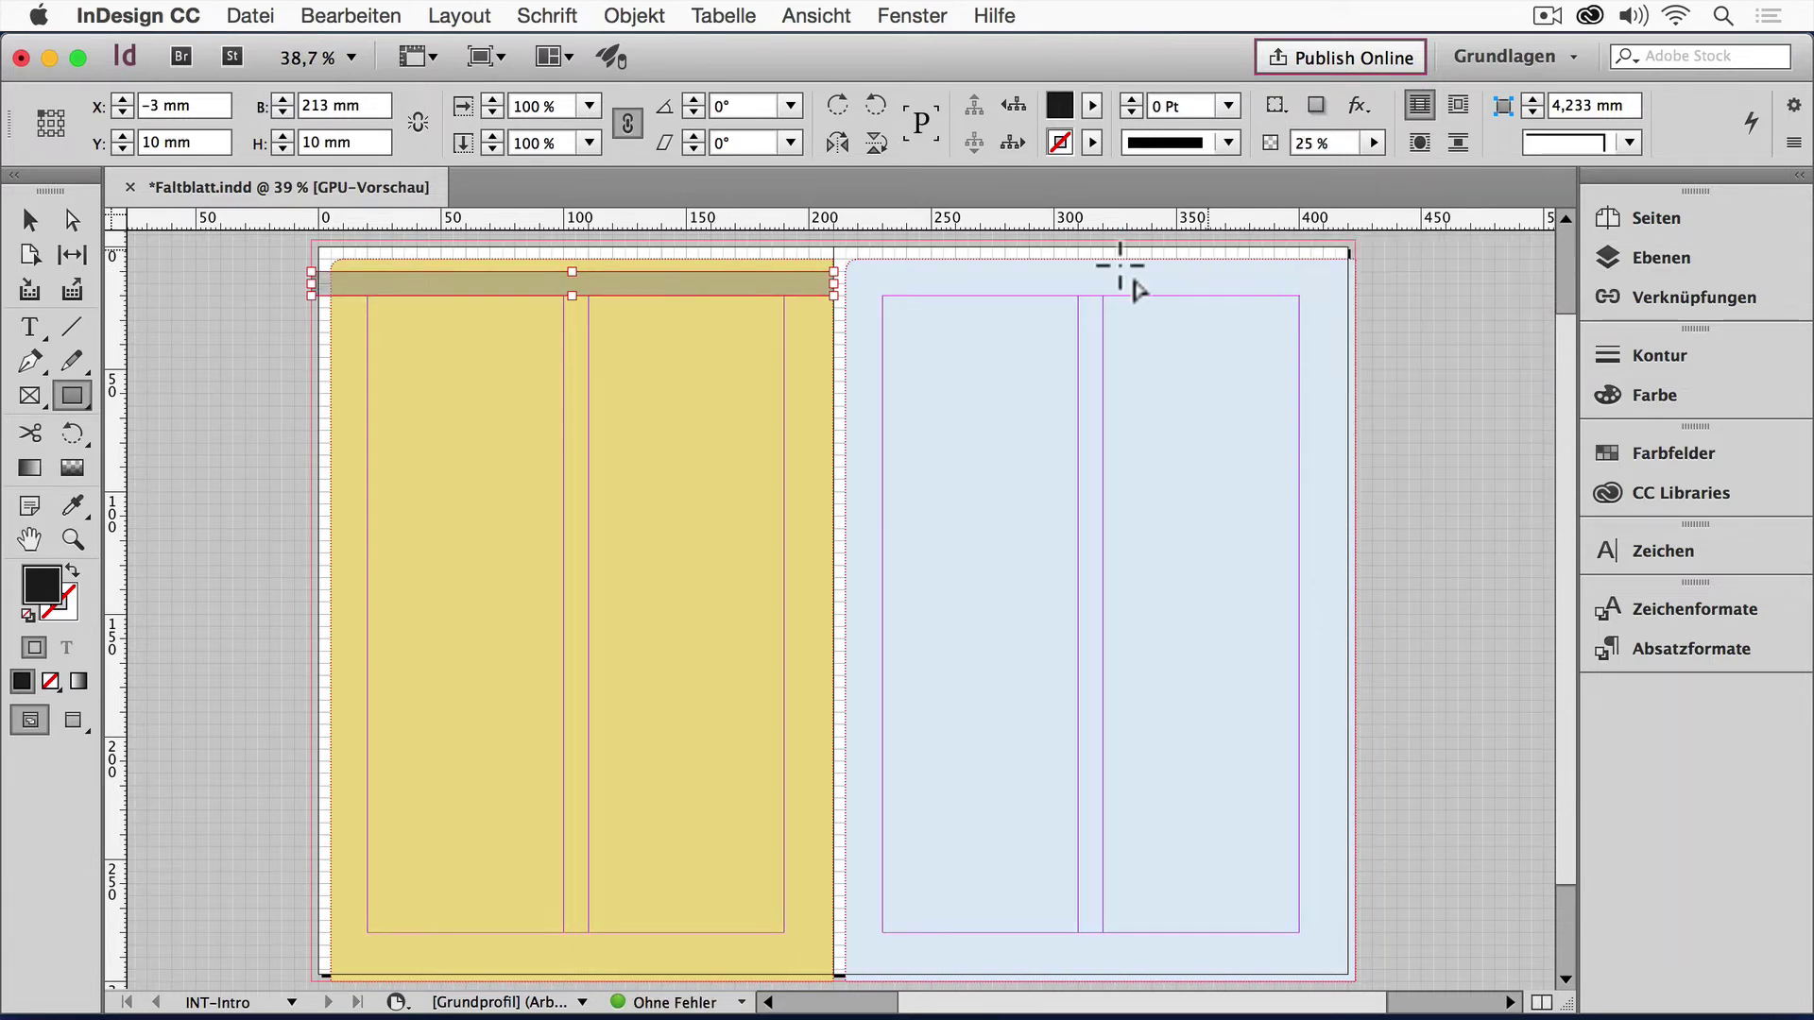
Step: Duplicate the semi-transparent header bar horizontally onto the right page, placing the copy at about X 211 mm, Y 10 mm
left_click(32, 218)
left_click(206, 292)
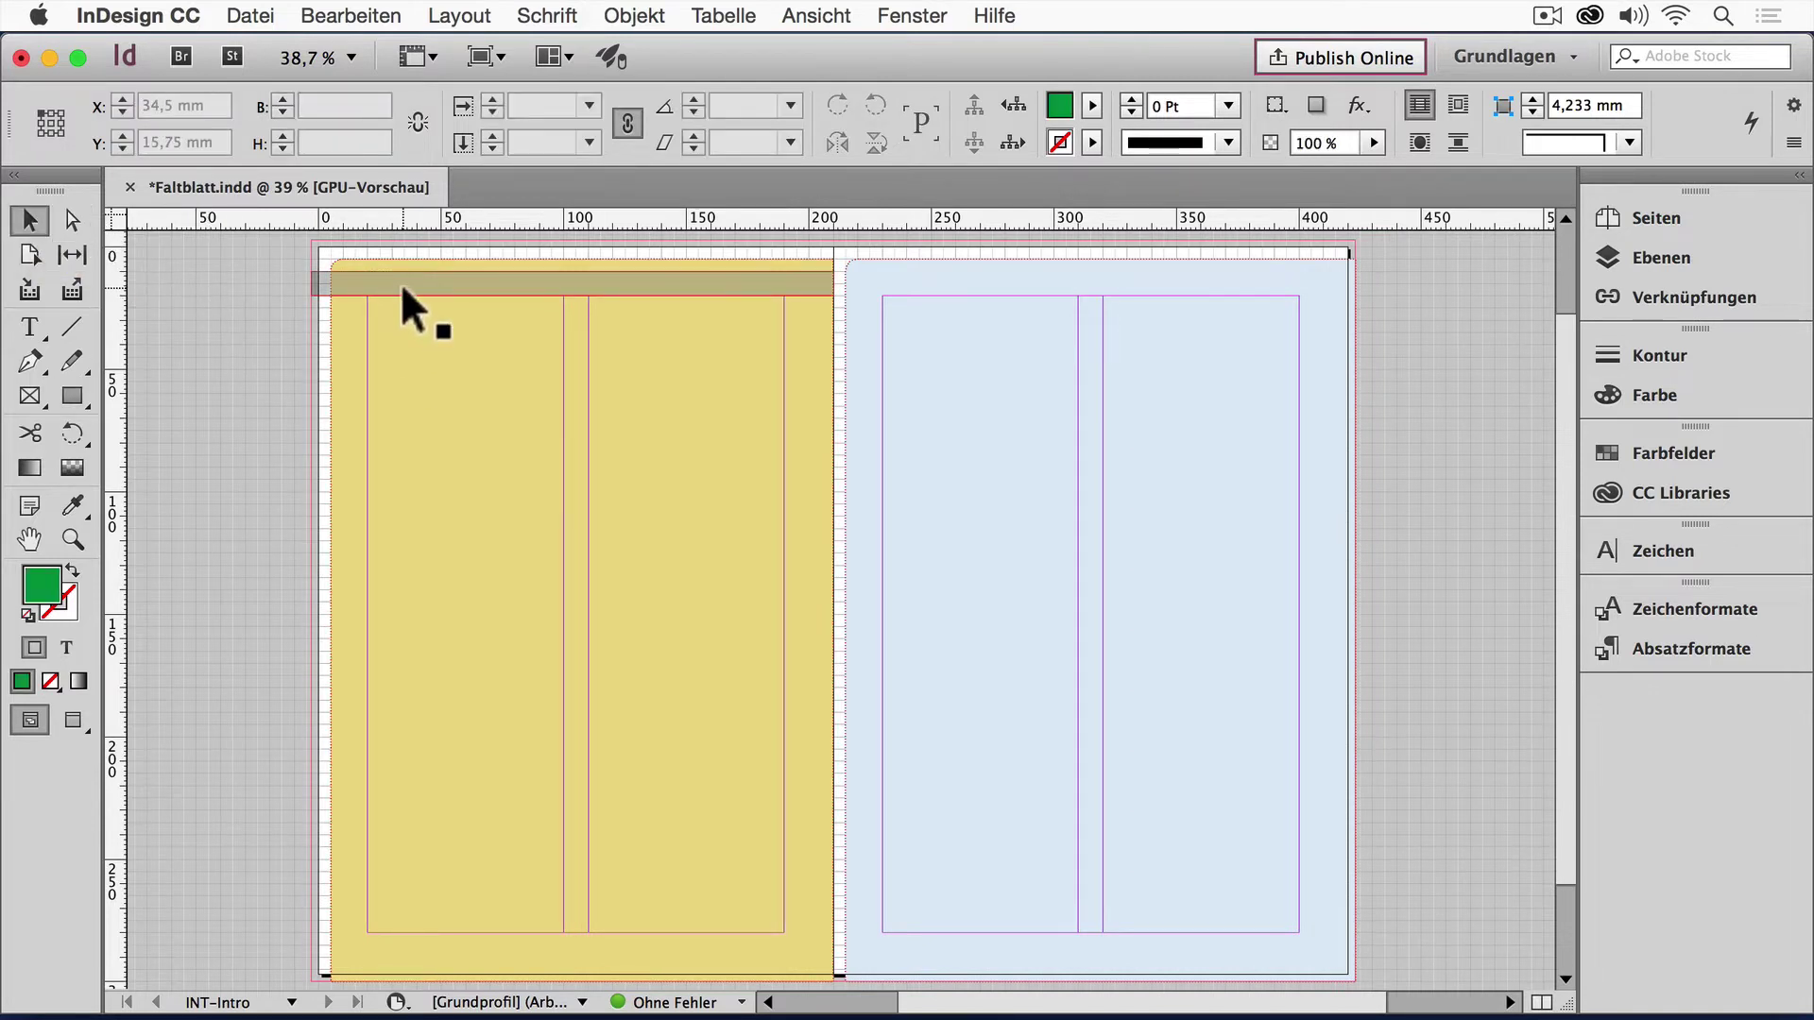
left_click_drag(402, 286, 930, 296)
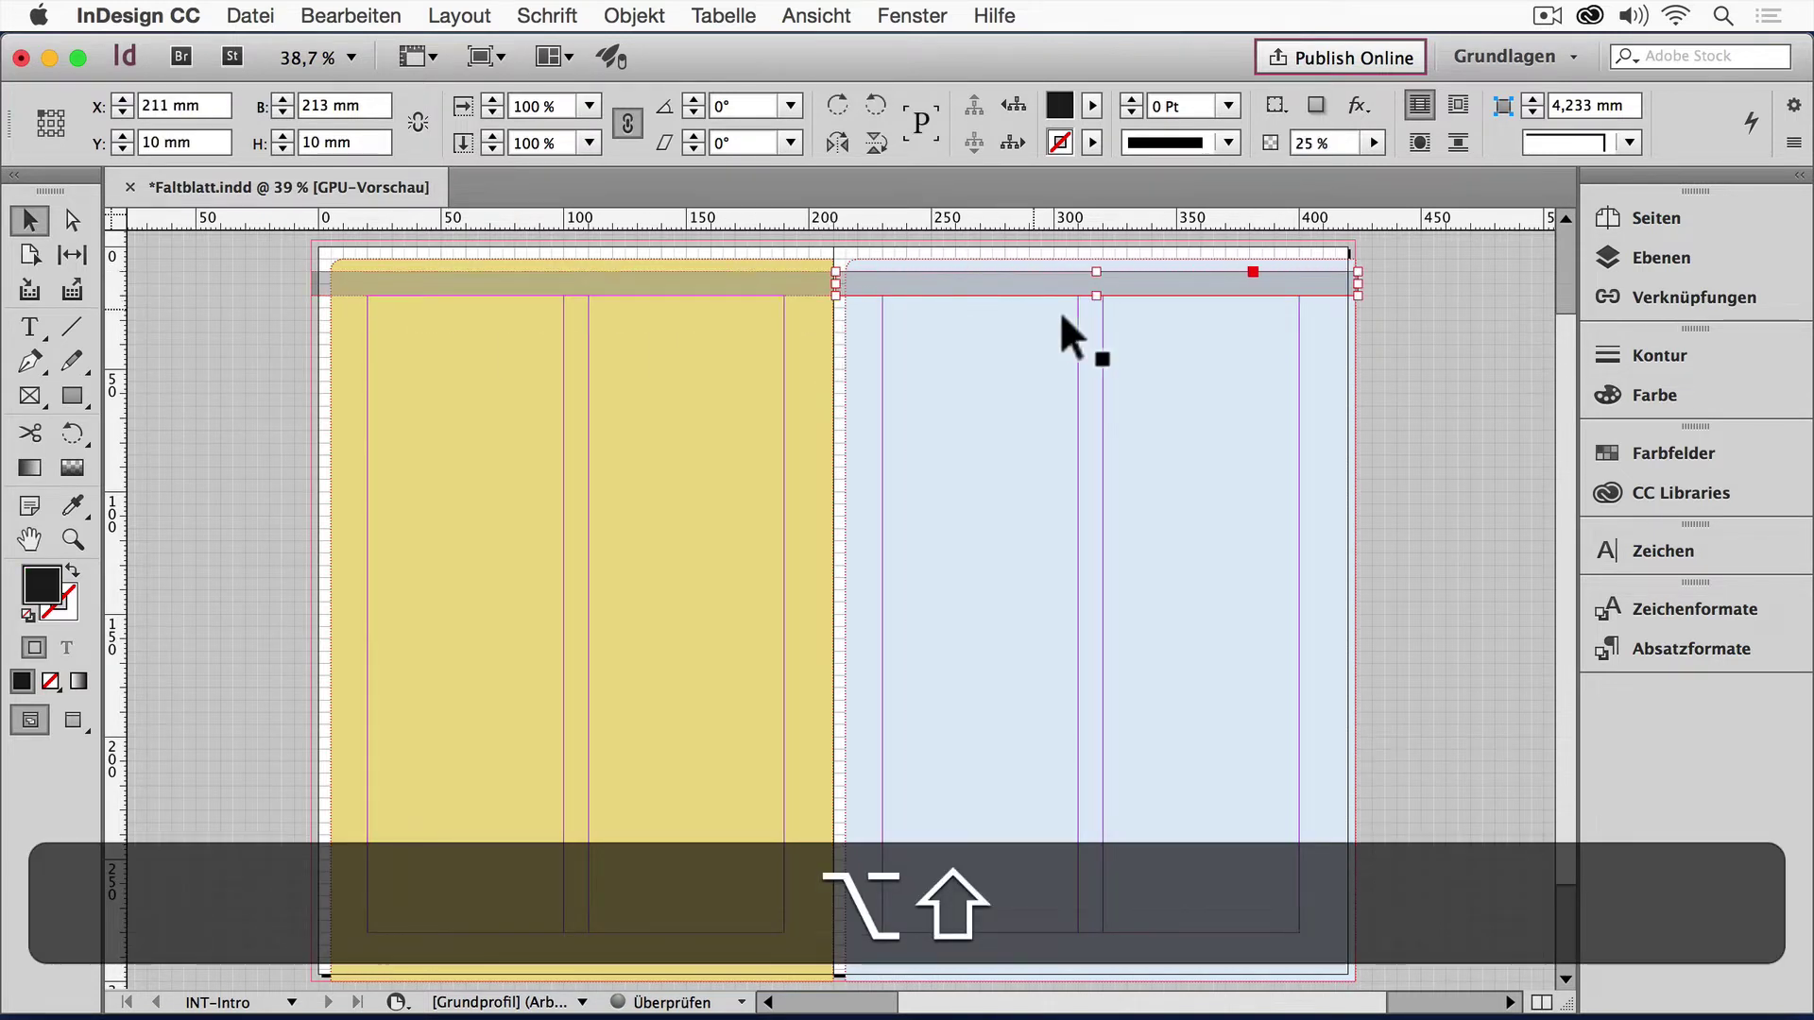
left_click(1389, 383)
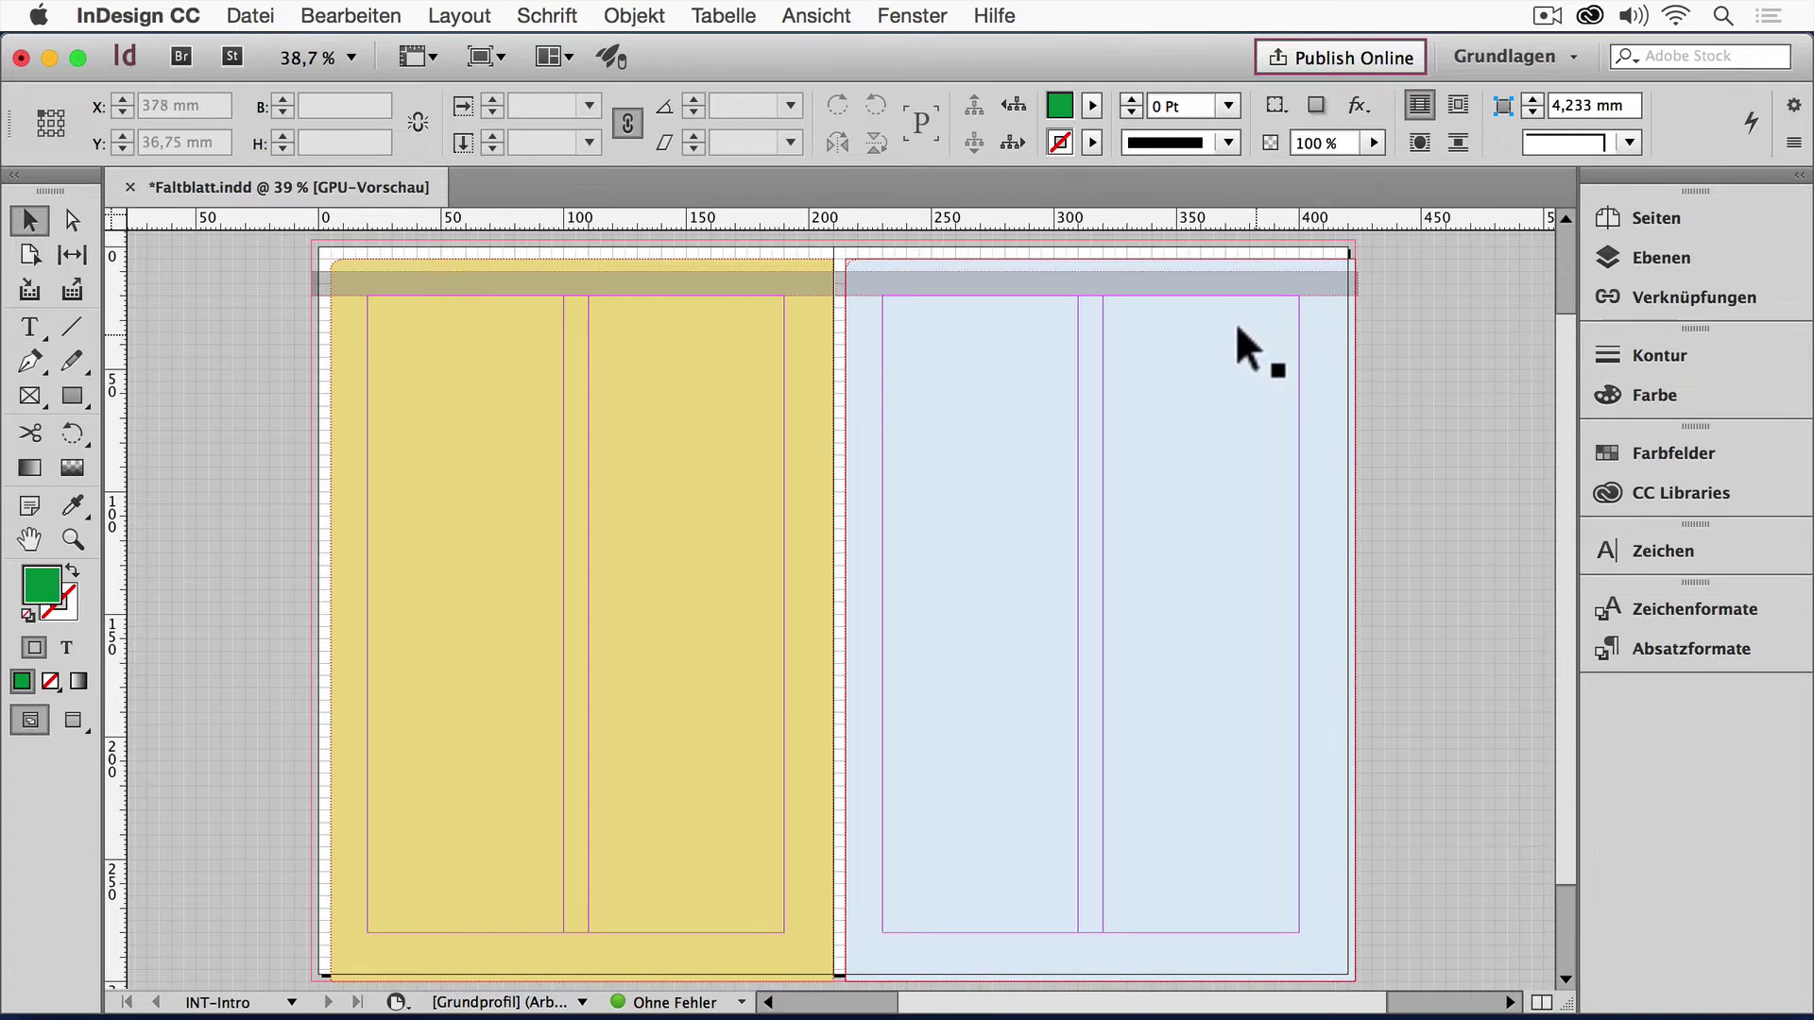
Step: Move the right page's header bar to X 210 mm so it starts exactly at the spine, and leave nothing selected
key("super+space")
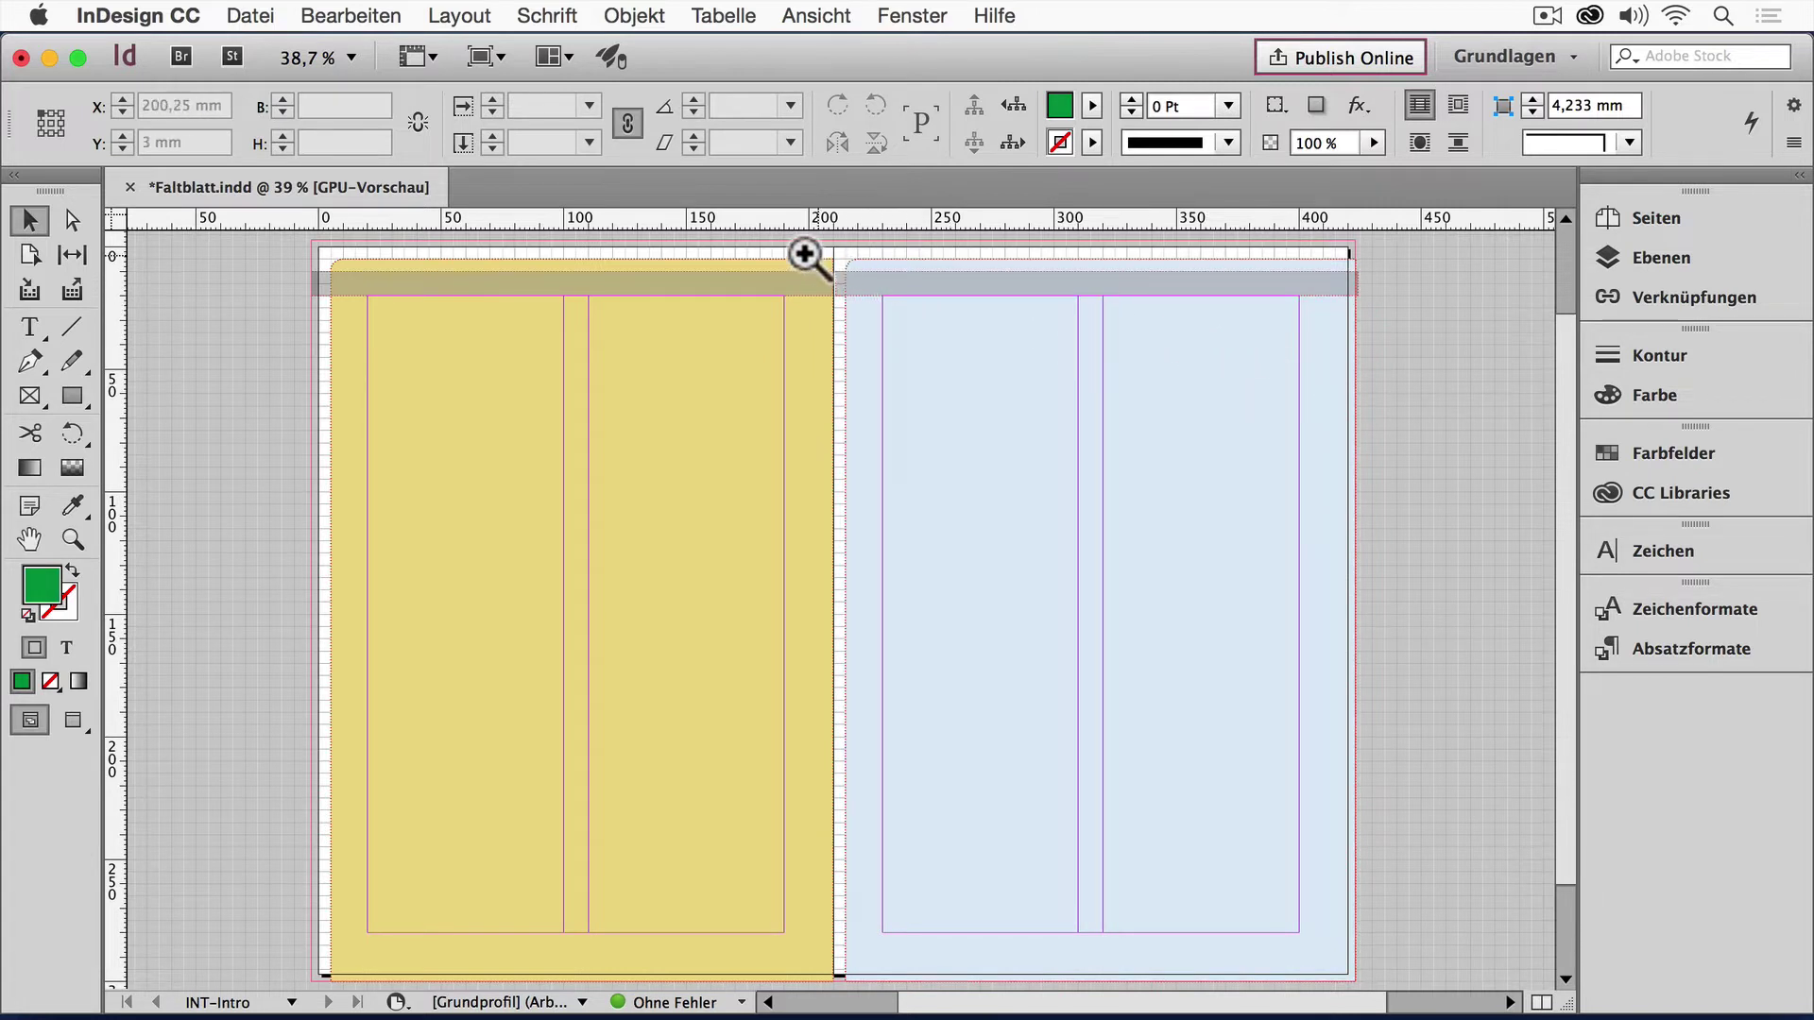
left_click_drag(808, 253, 959, 338)
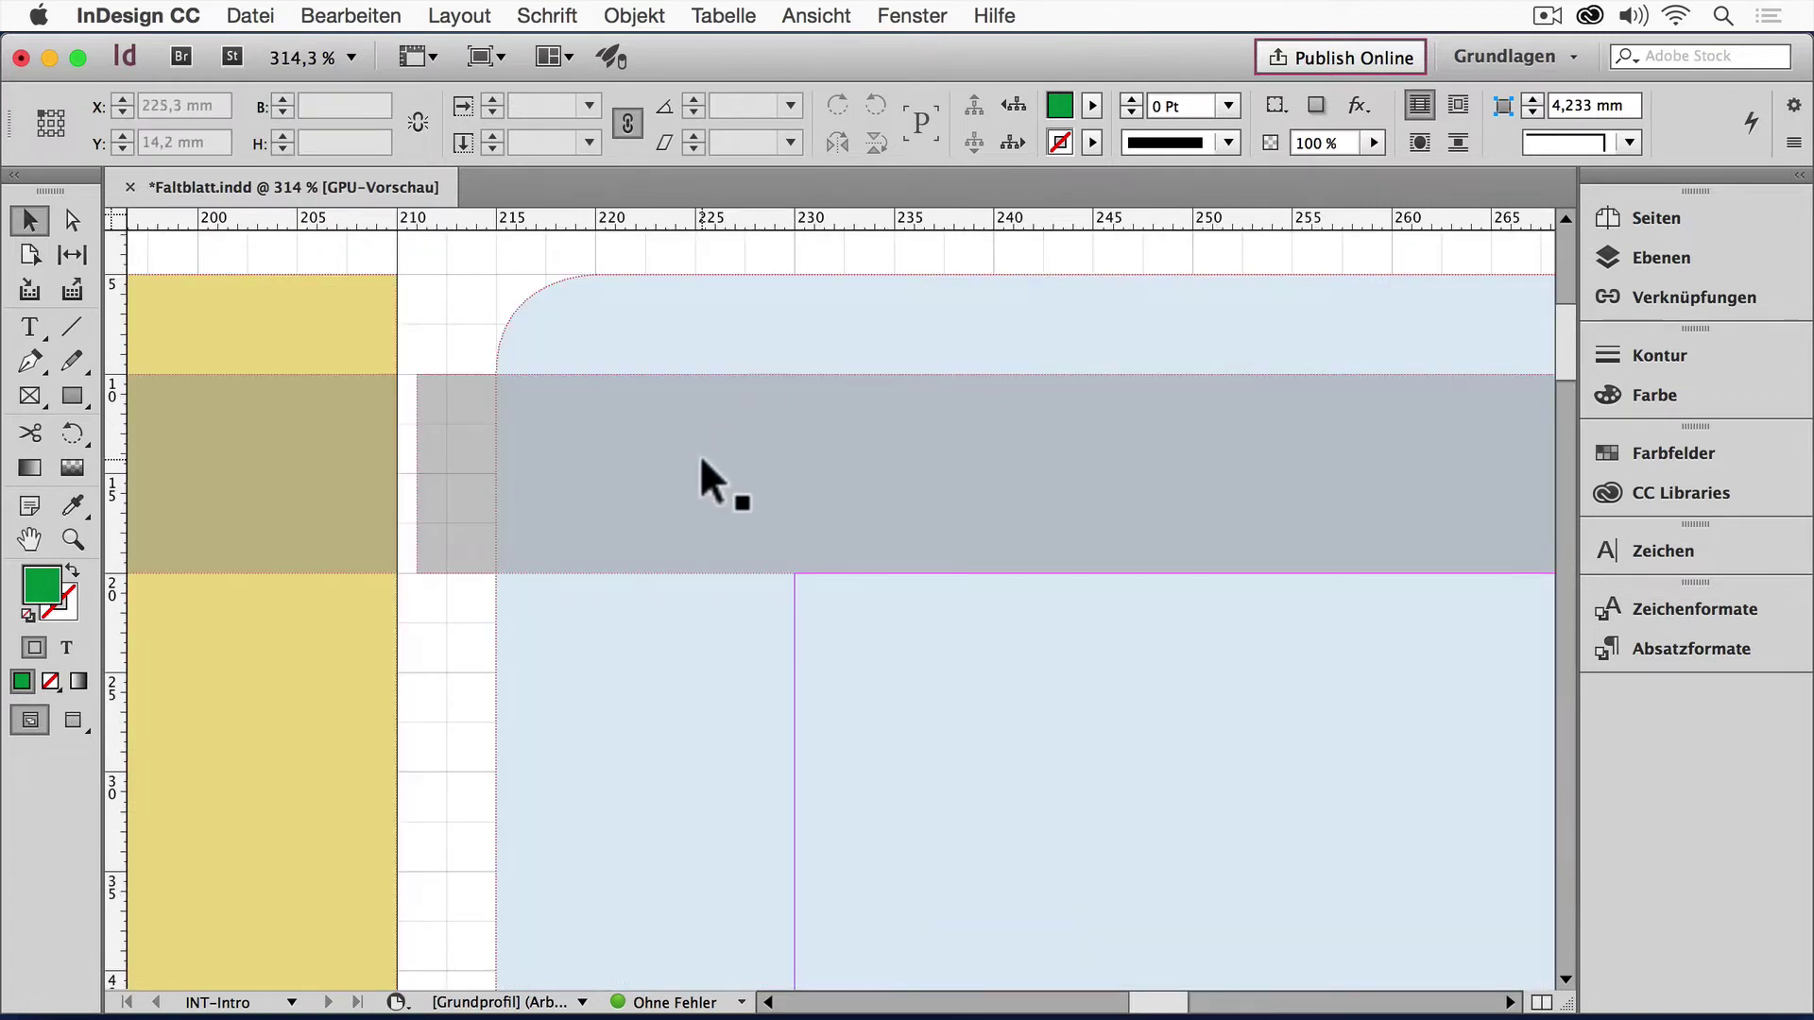
left_click_drag(699, 454, 679, 455)
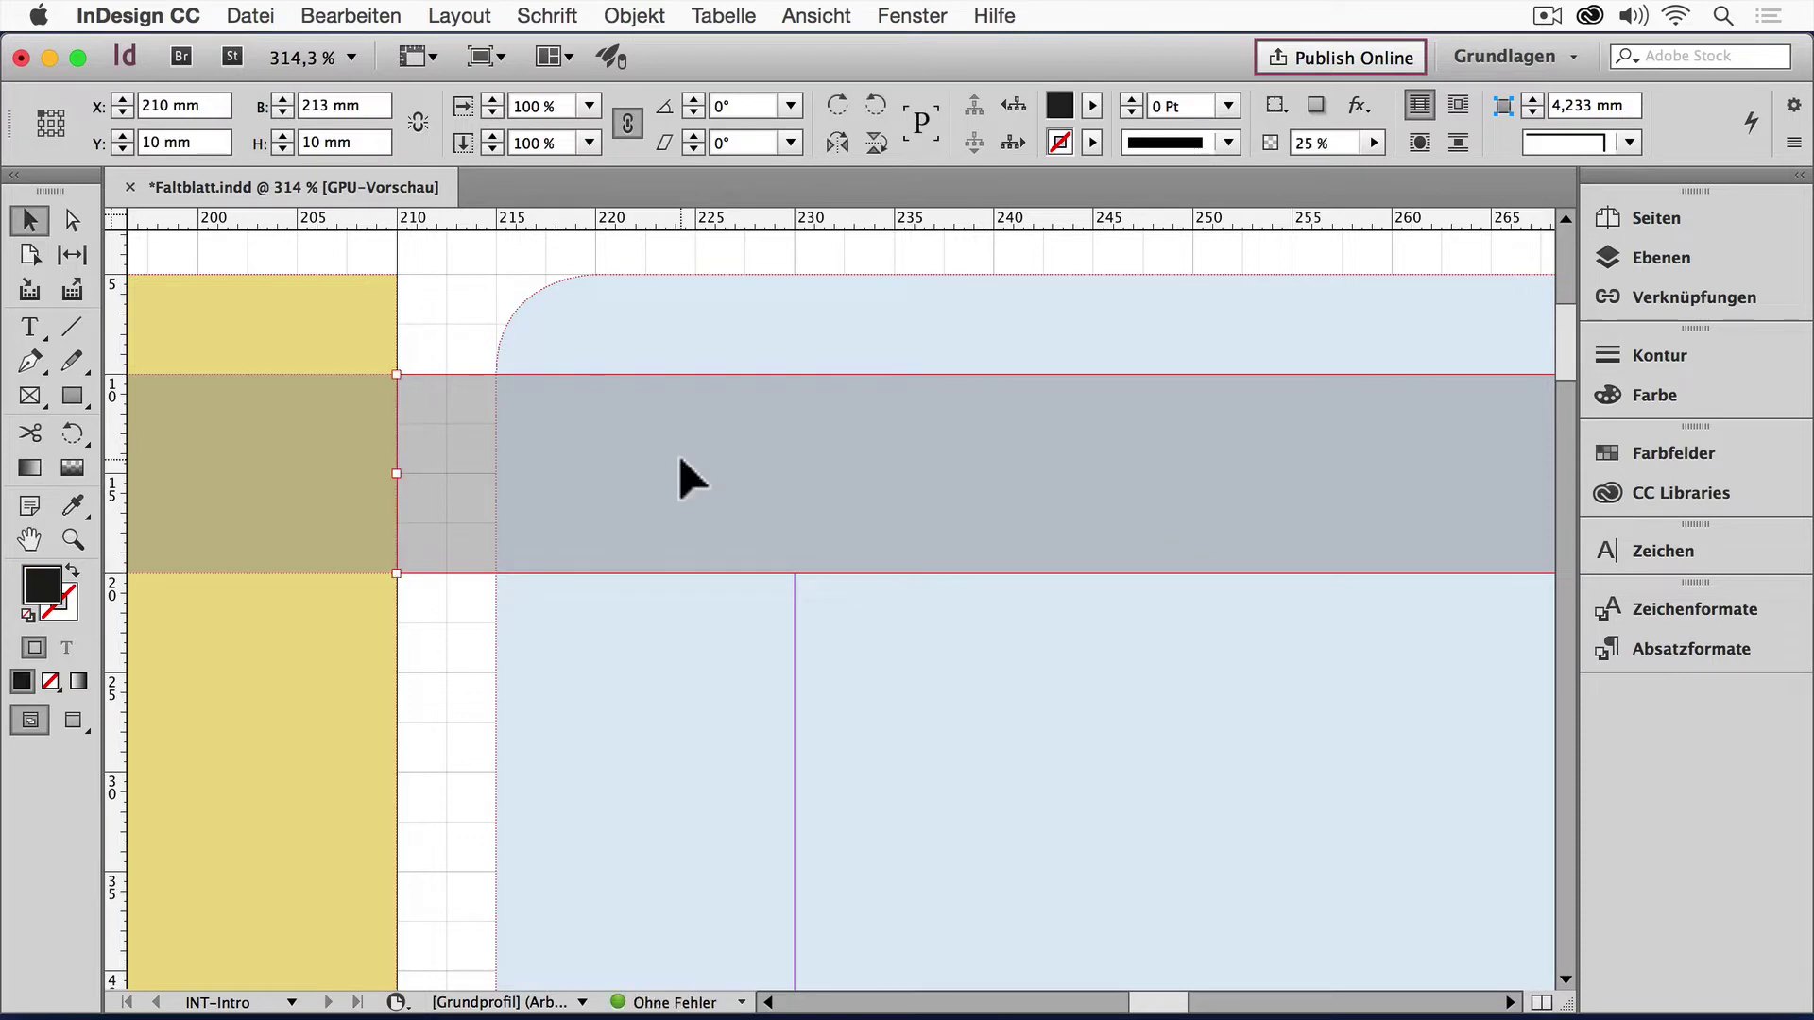
key("super+0")
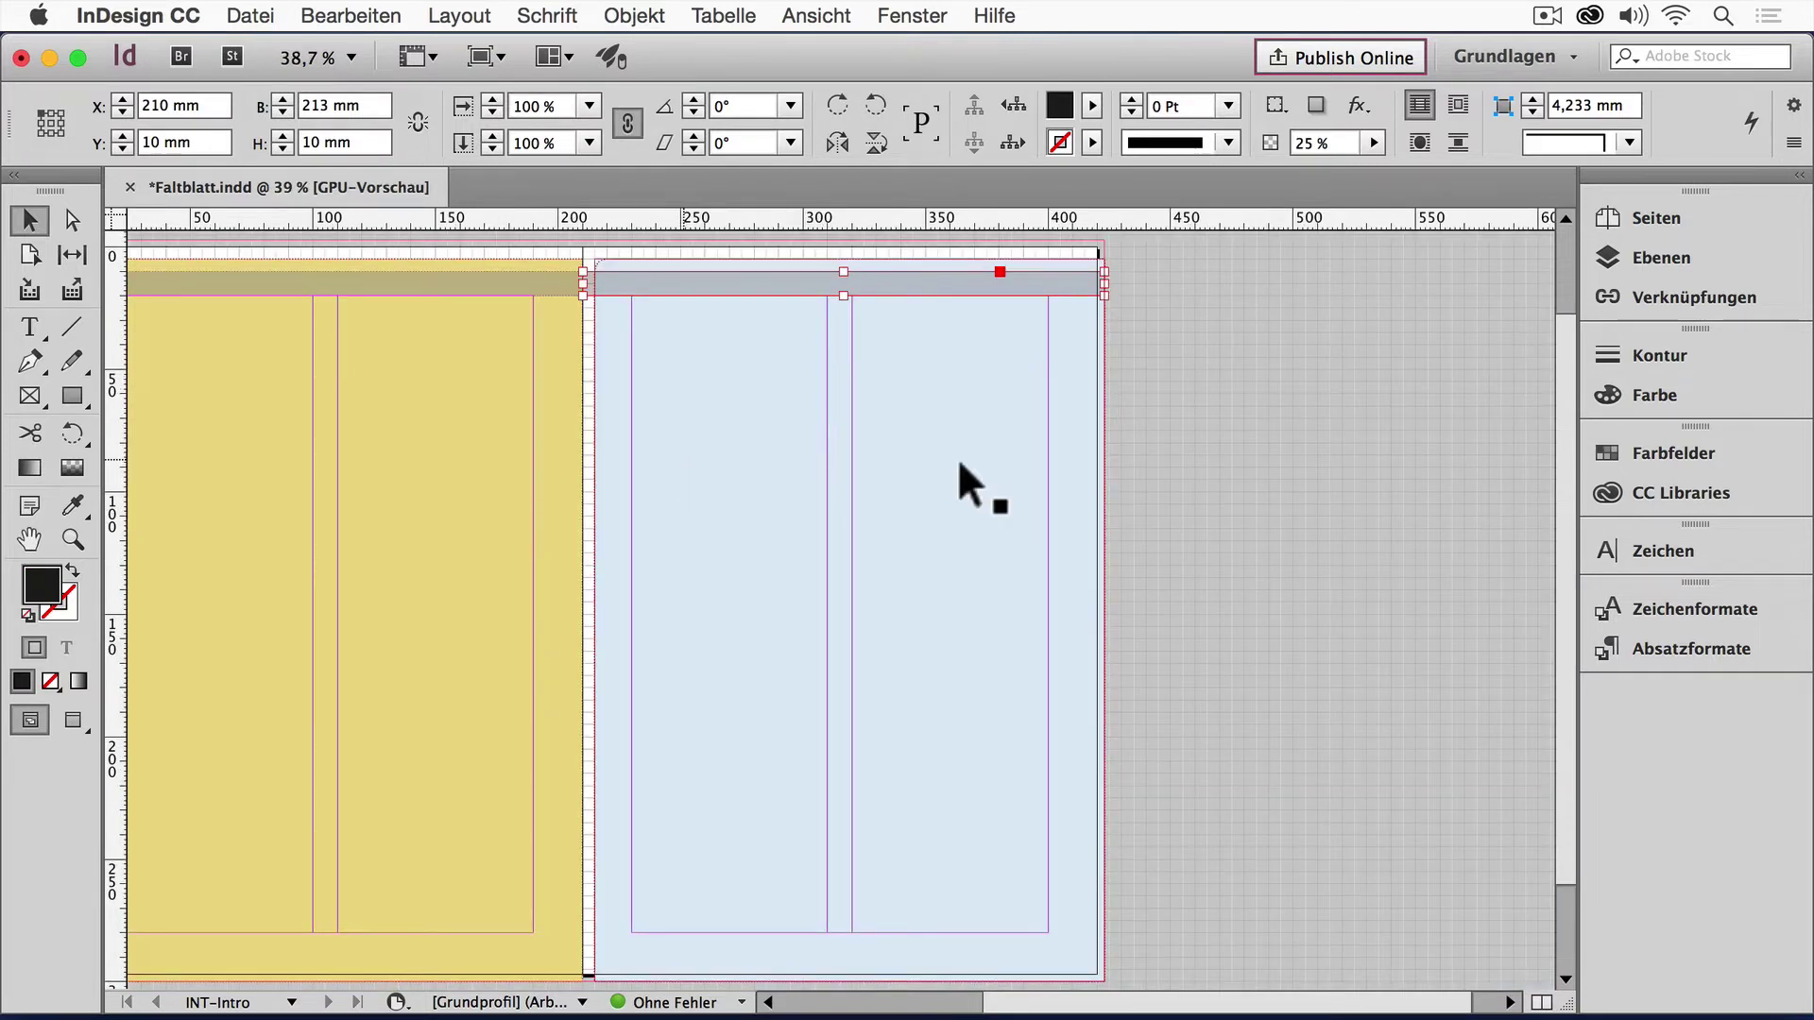
left_click(1293, 474)
left_click_drag(895, 486, 943, 472)
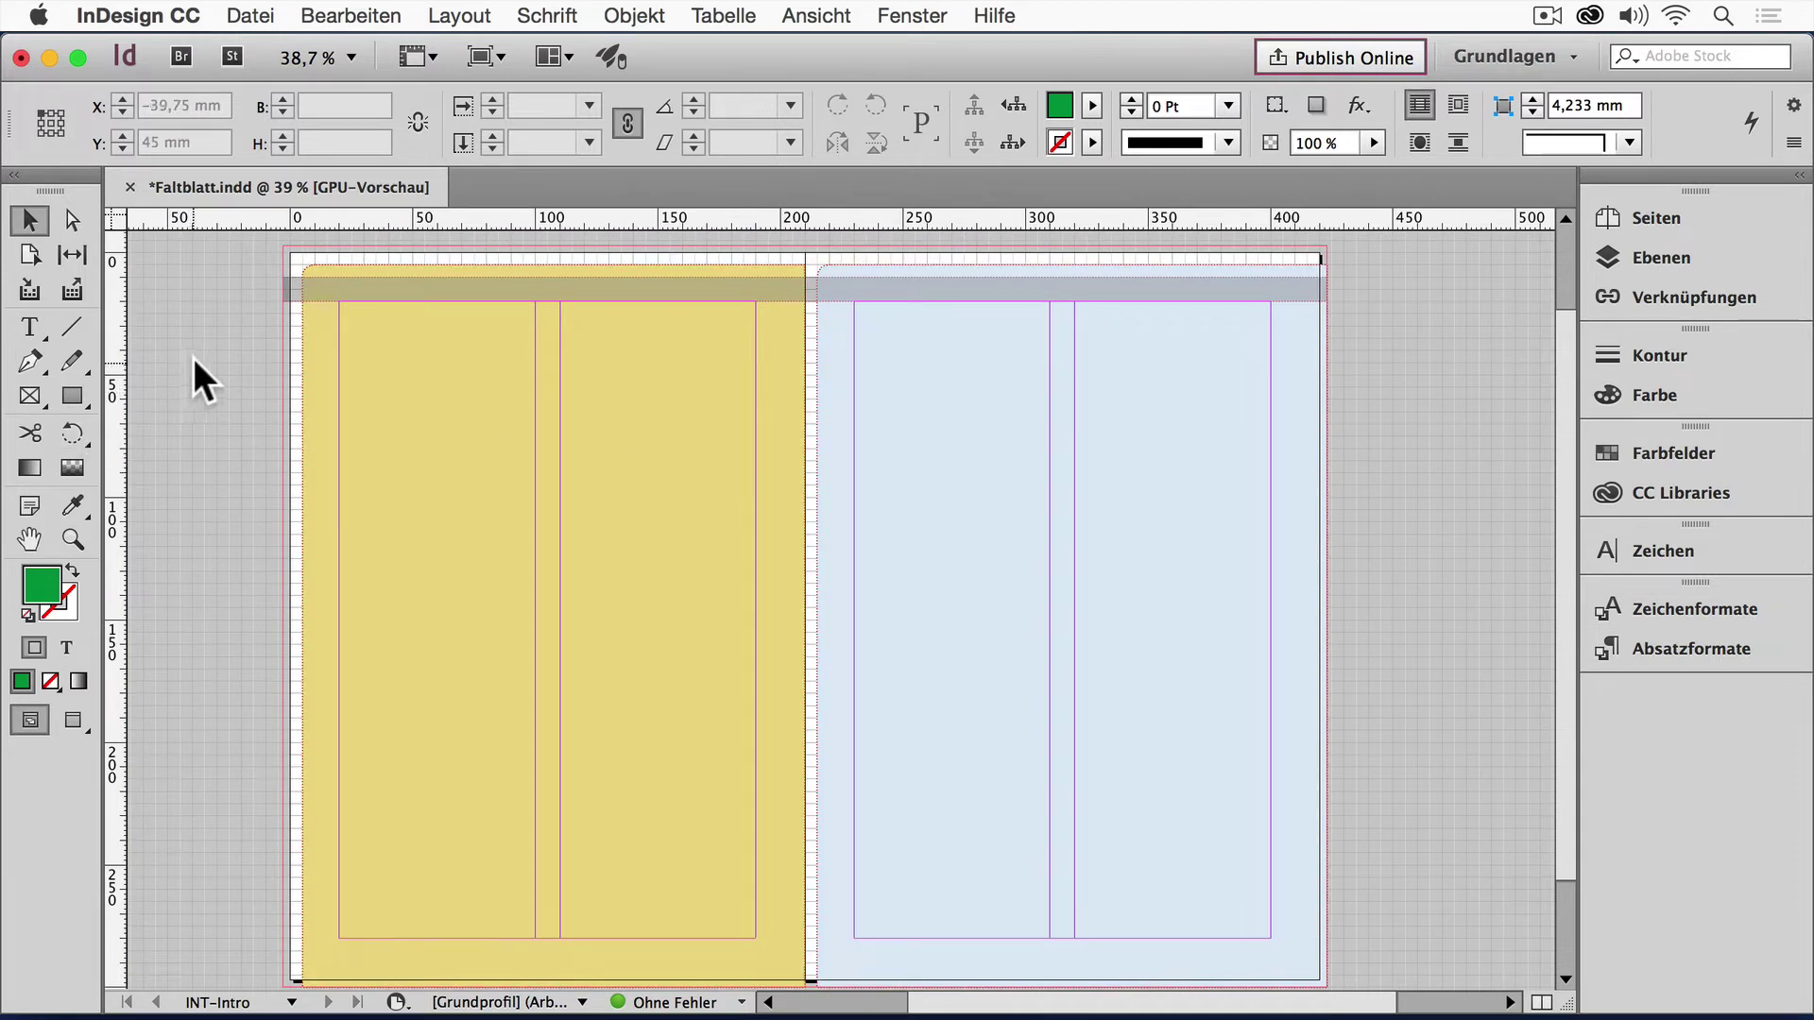
Step: Draw a 205 × 15 mm text frame above the left page at X 5 mm, Y -10 mm
left_click(28, 326)
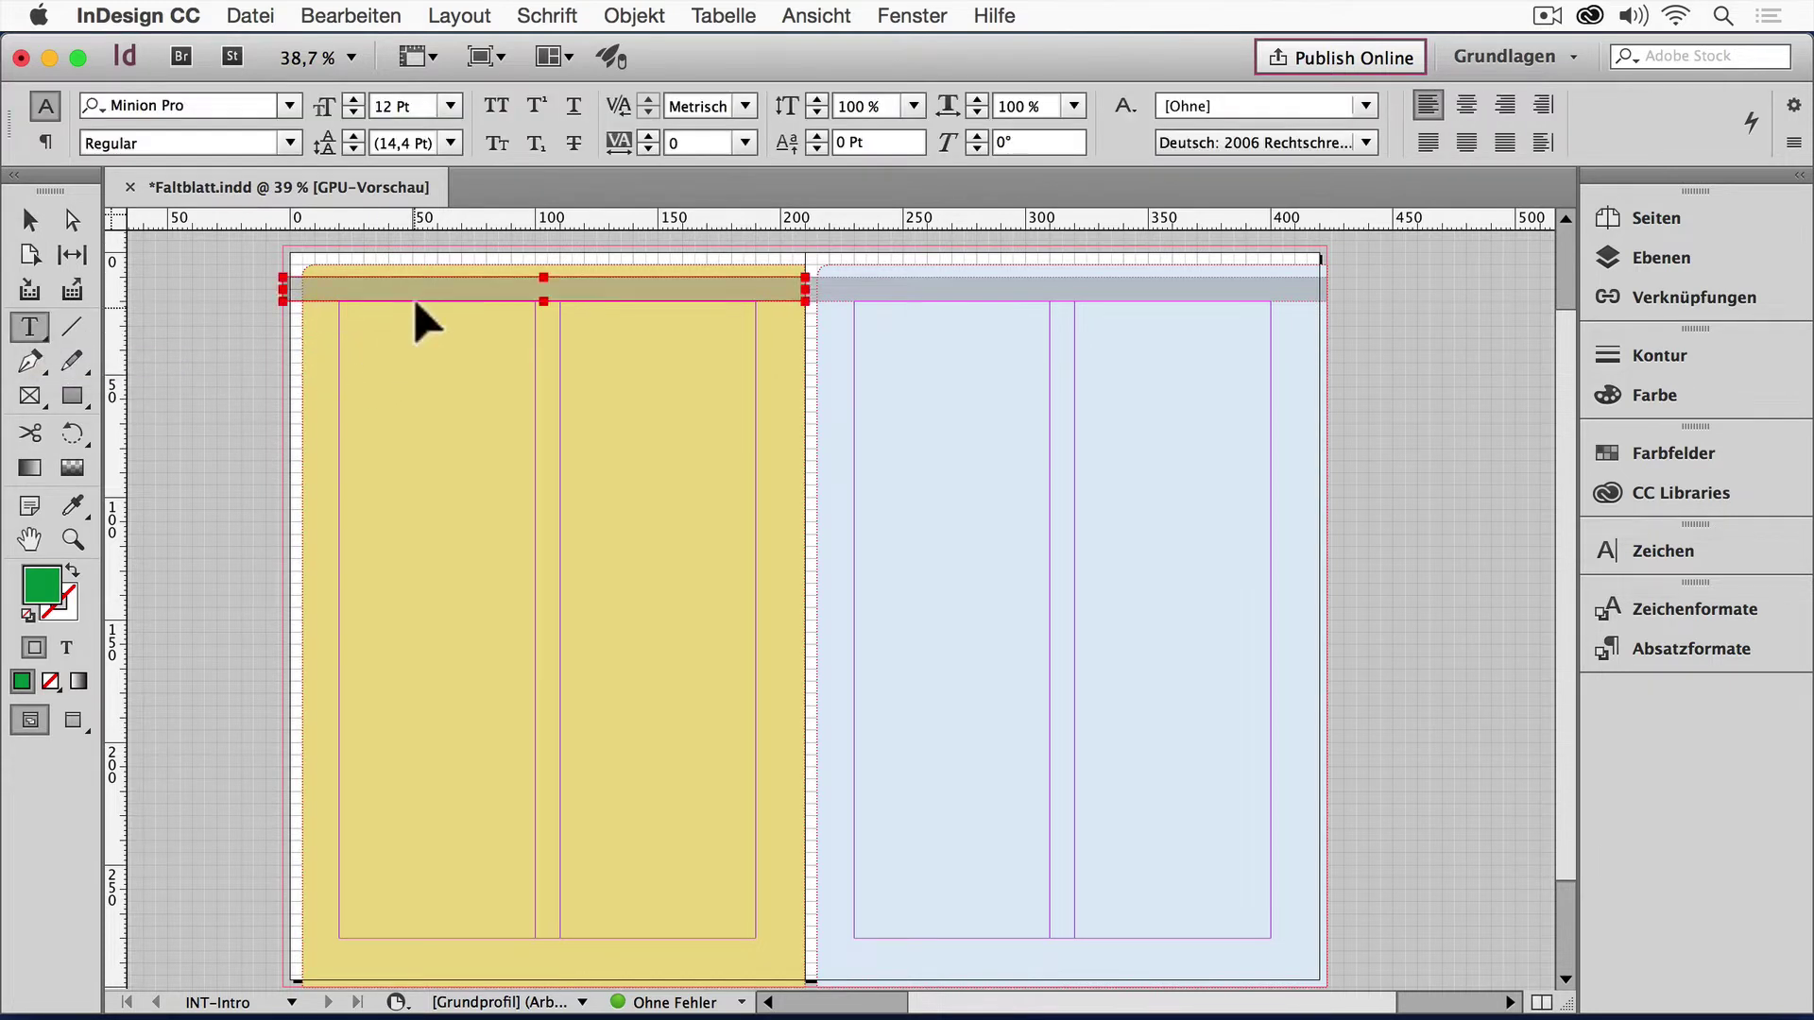
key("super+space")
left_click_drag(263, 238, 917, 399)
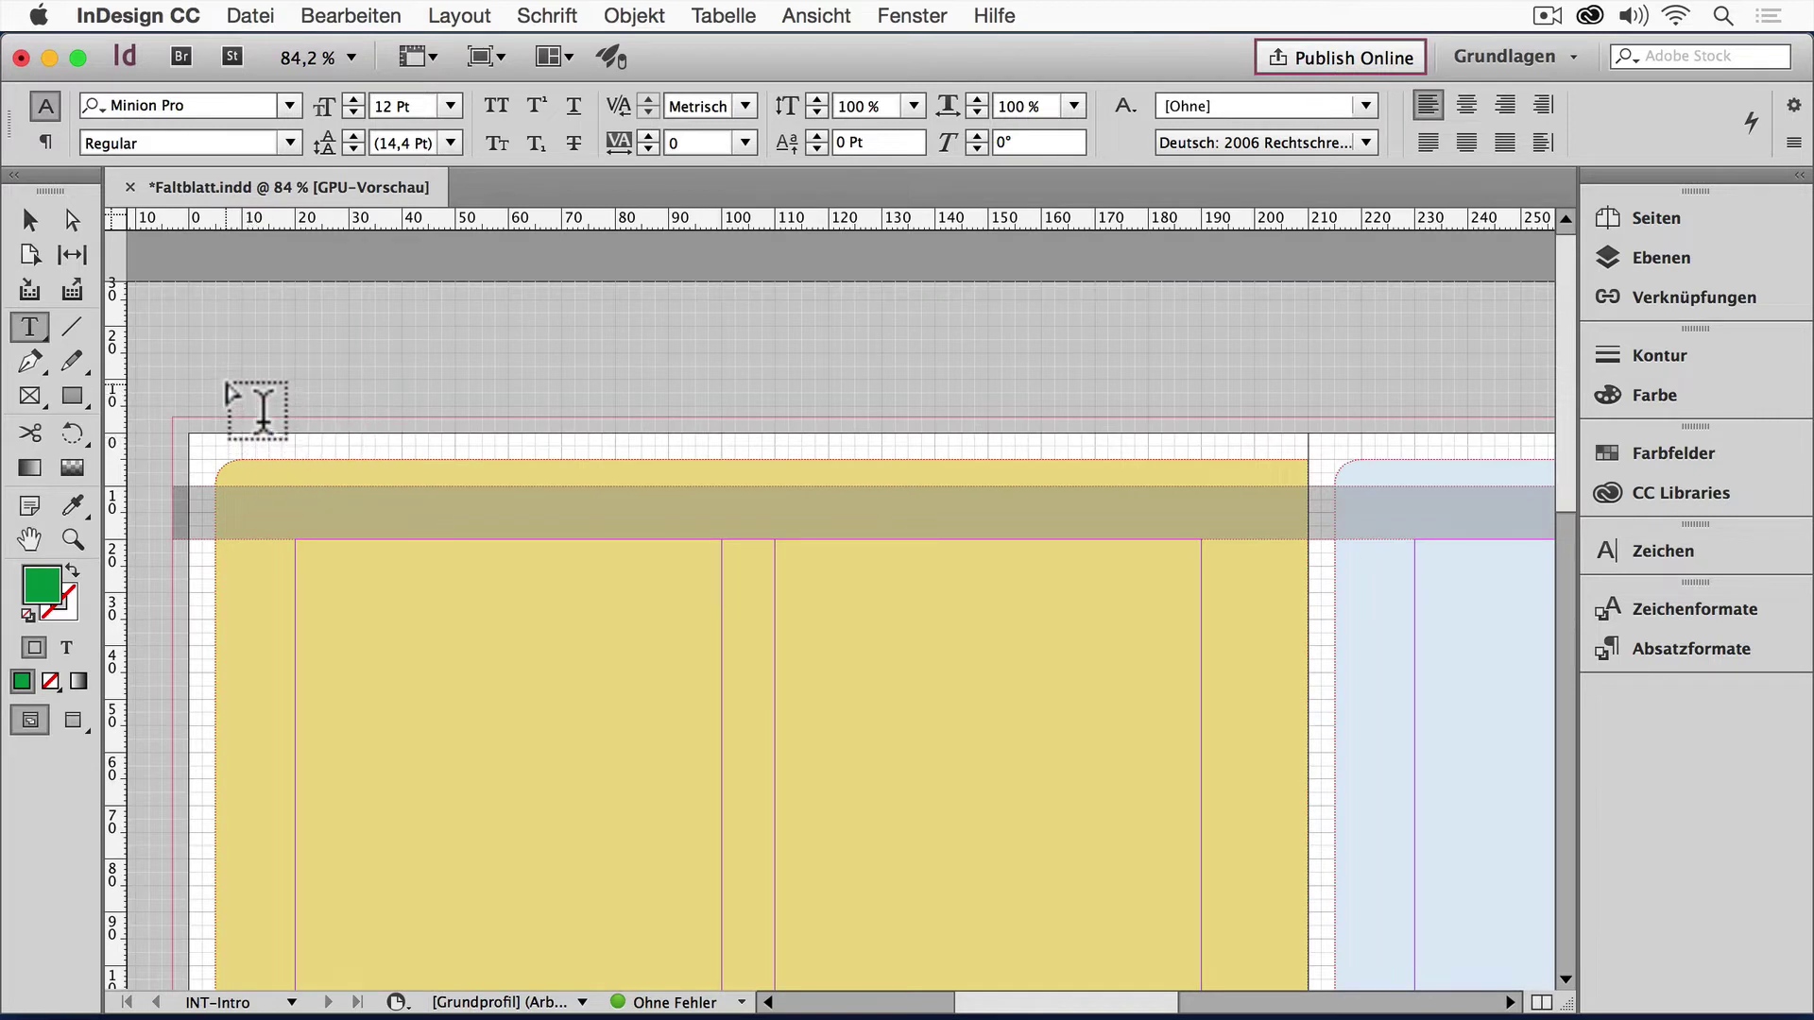
left_click_drag(216, 380, 1307, 459)
left_click(28, 219)
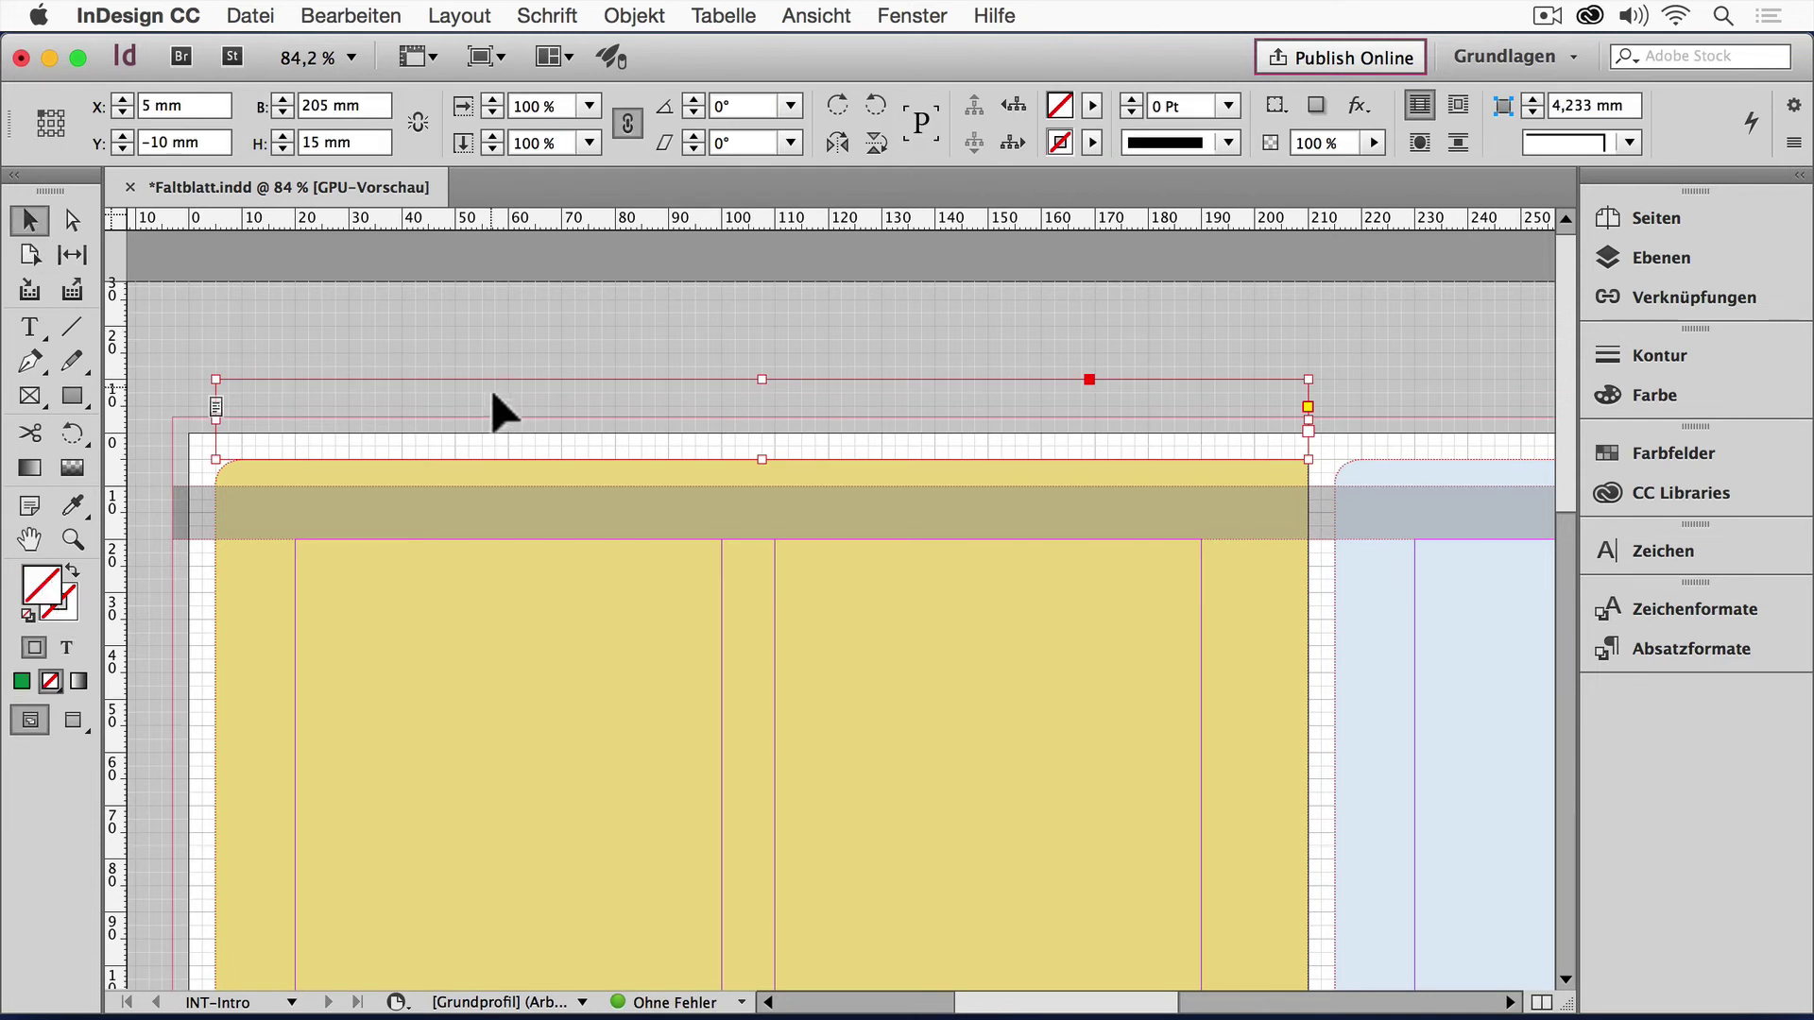
Step: Move the text frame onto the left header bar at X 20 mm, Y 12,5 mm and resize it to 170 × 5 mm between the margins
left_click_drag(569, 399, 570, 519)
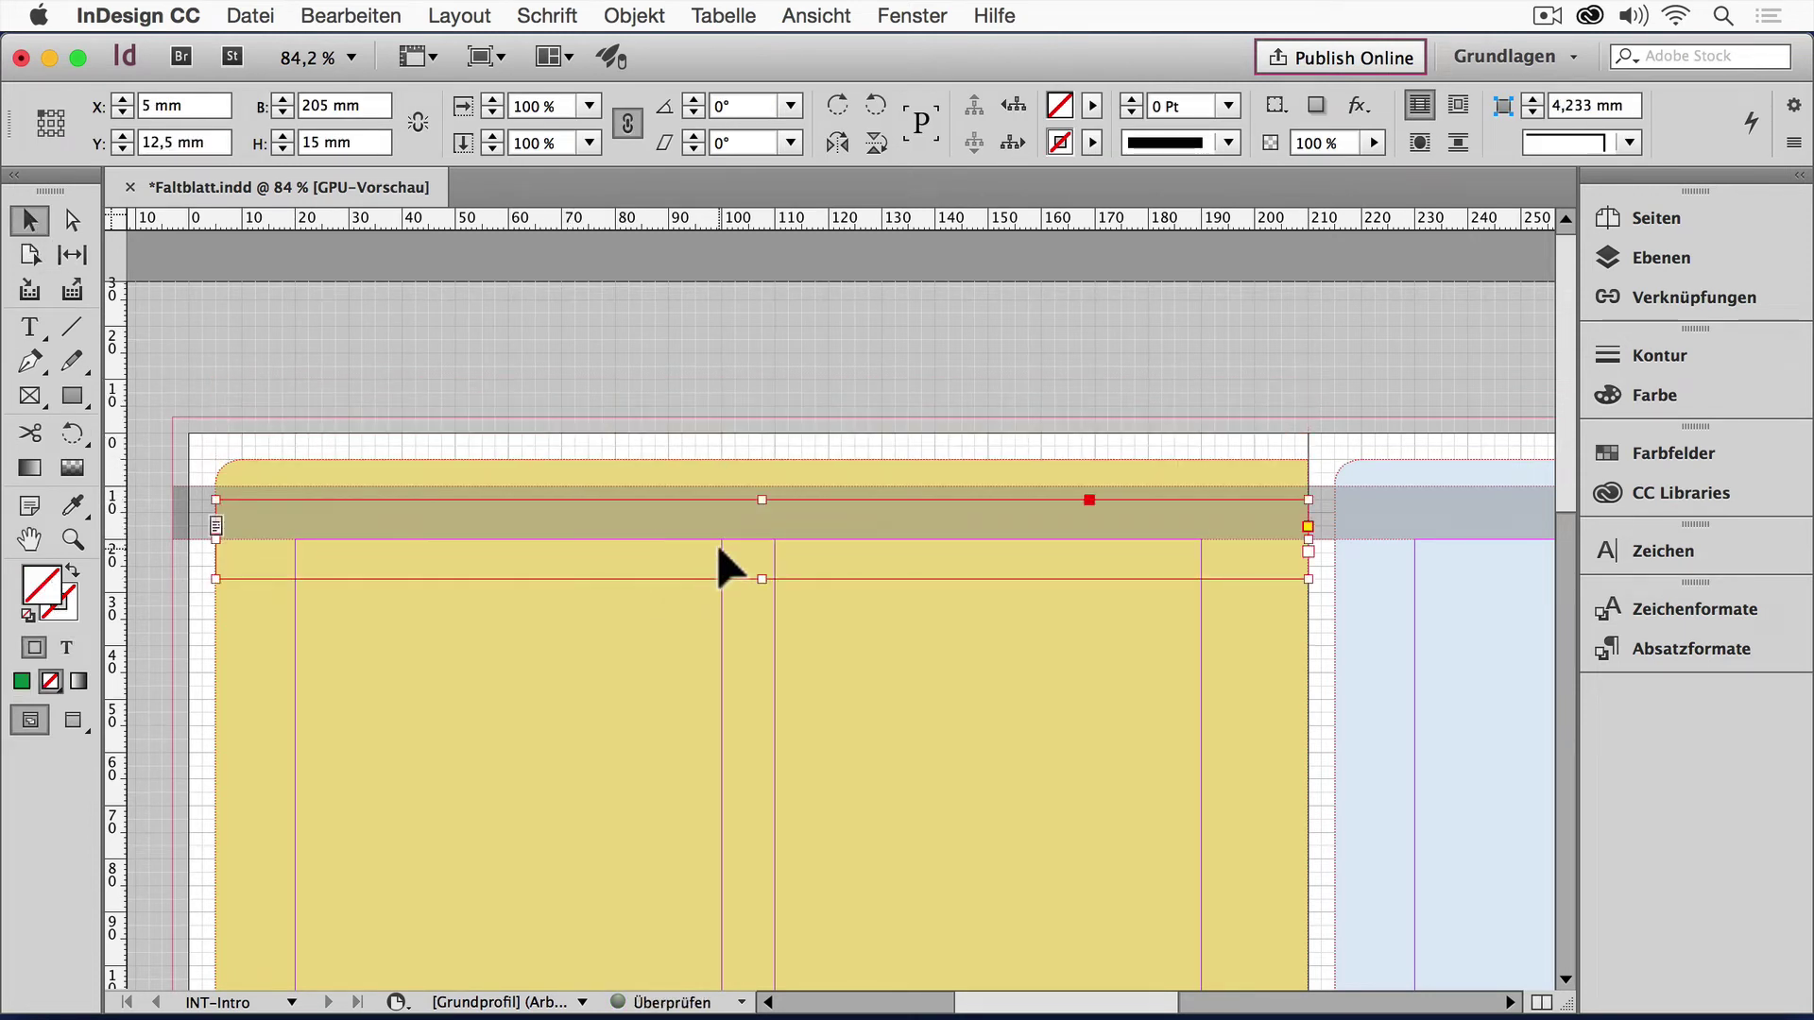
left_click_drag(761, 578, 770, 526)
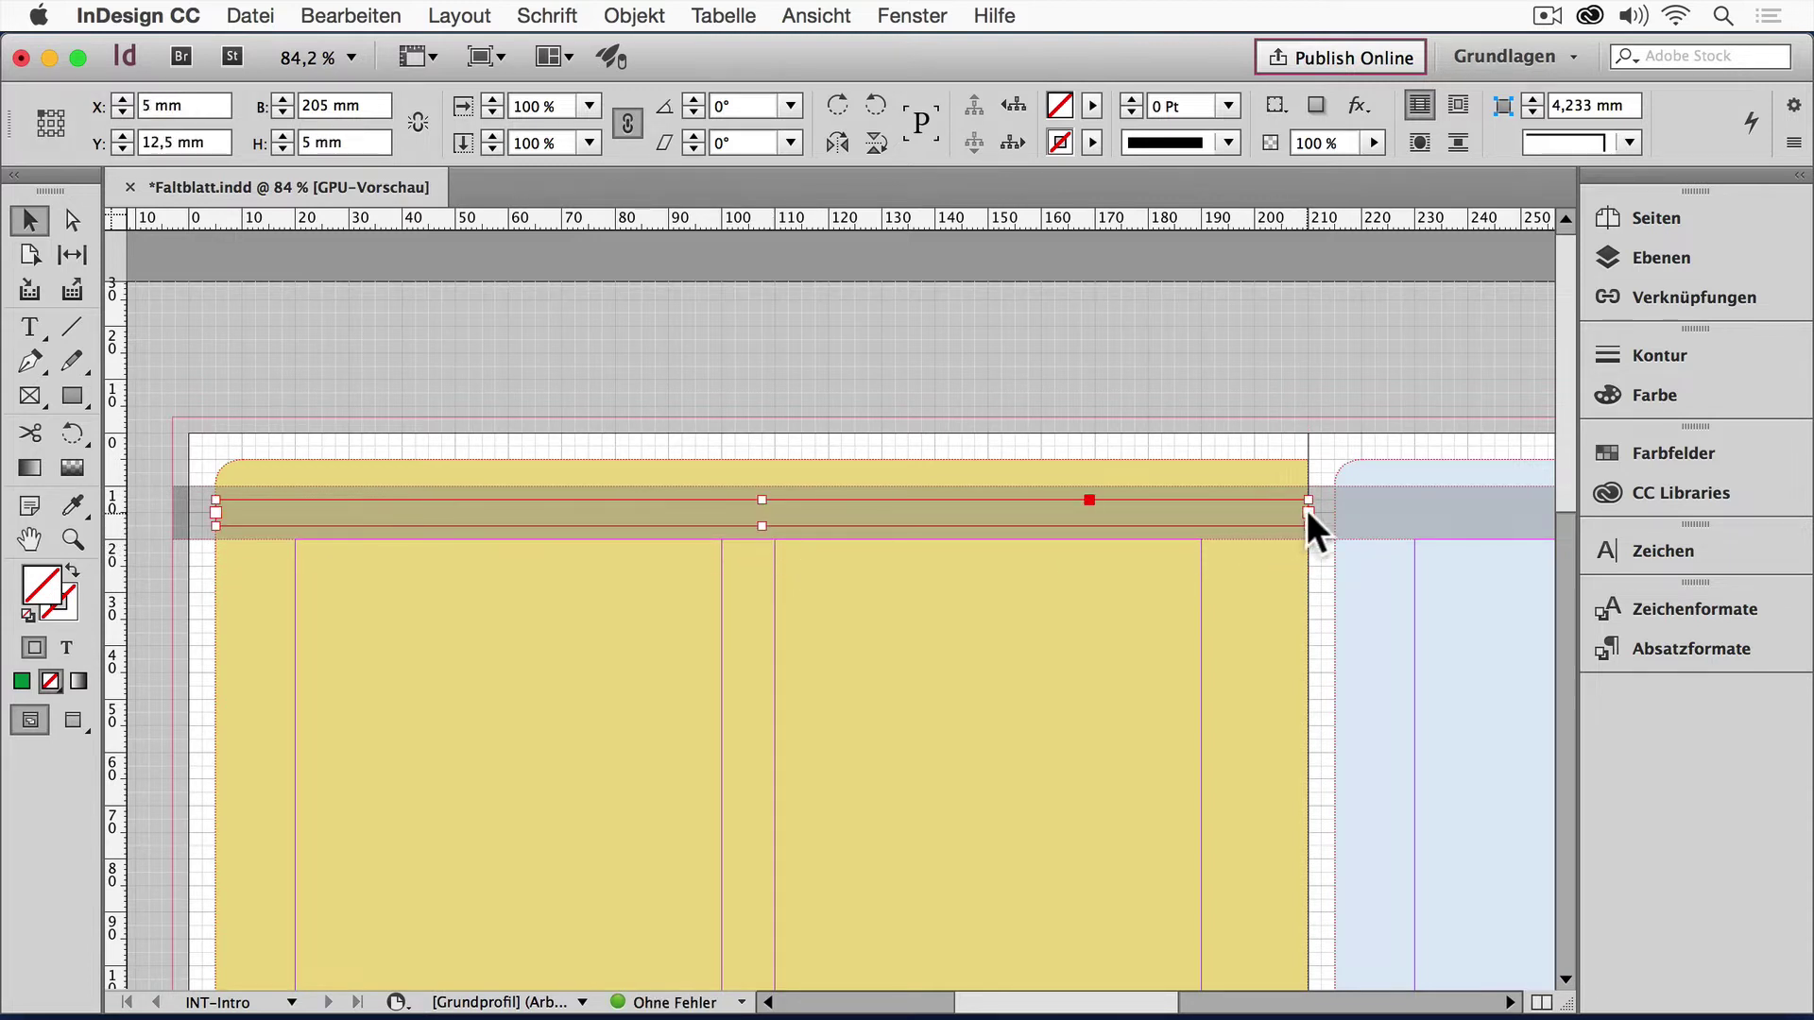
left_click_drag(1307, 511, 1200, 519)
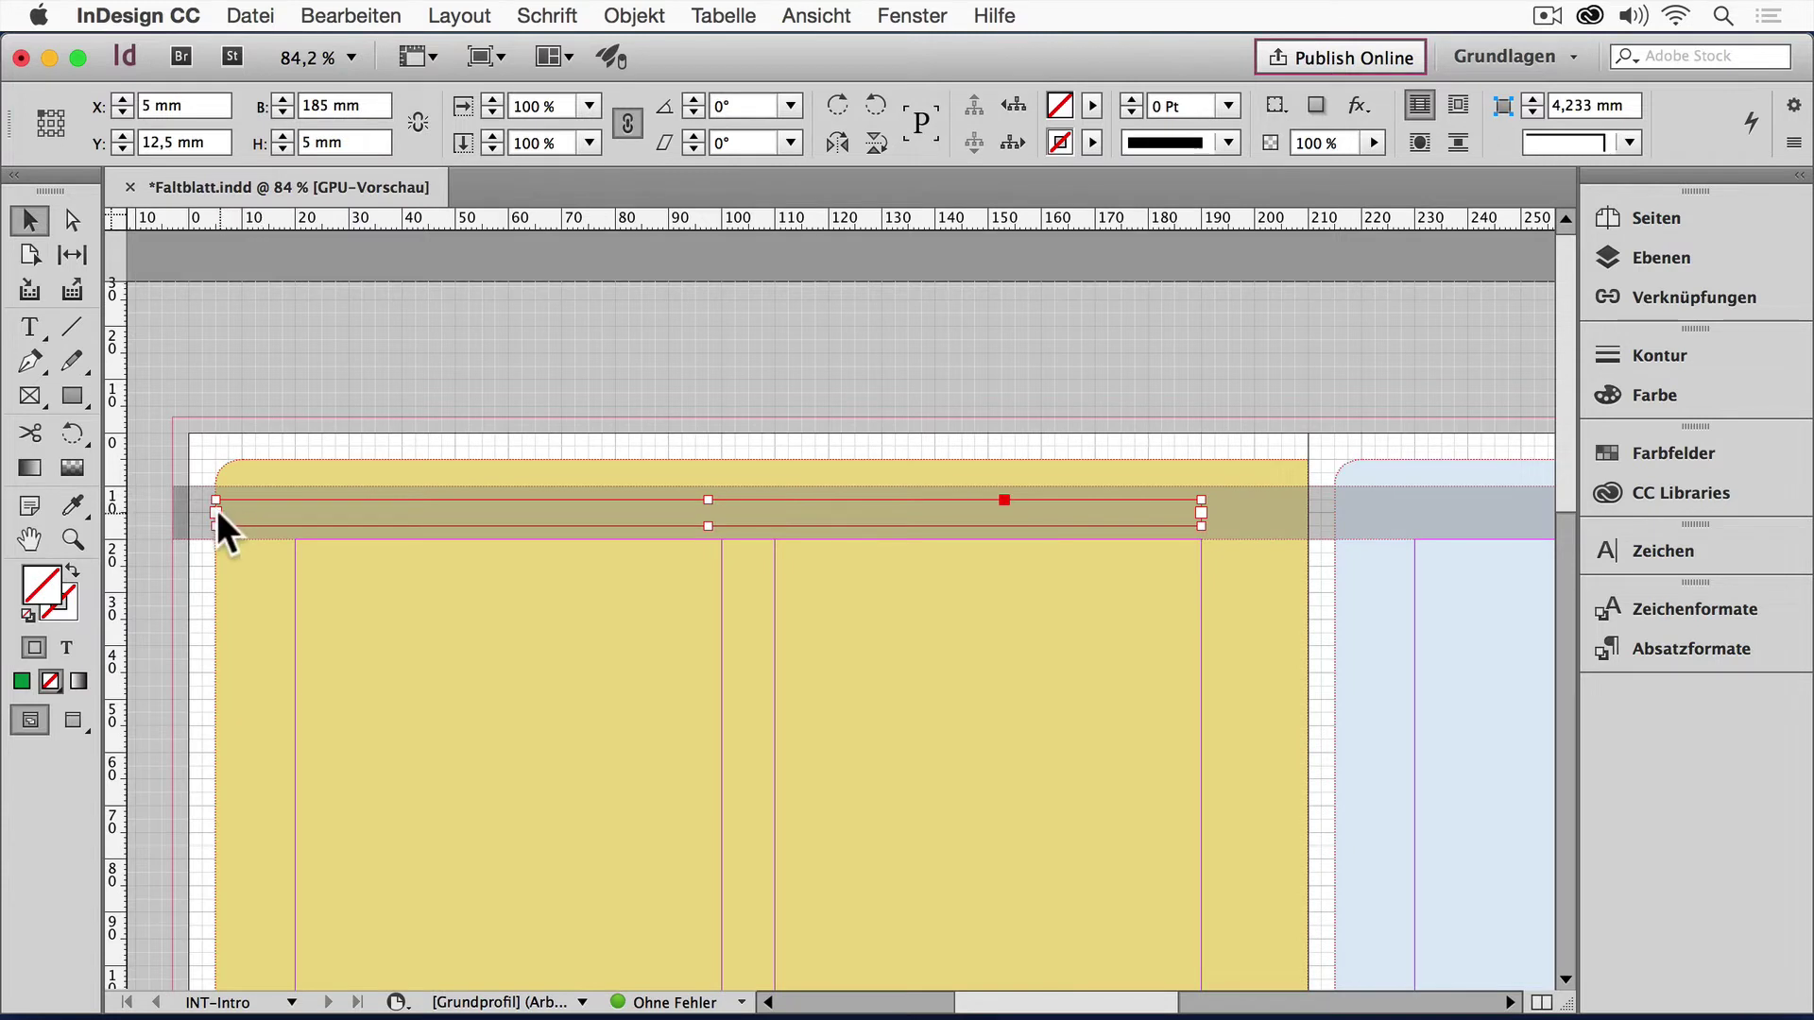
left_click_drag(216, 512, 294, 513)
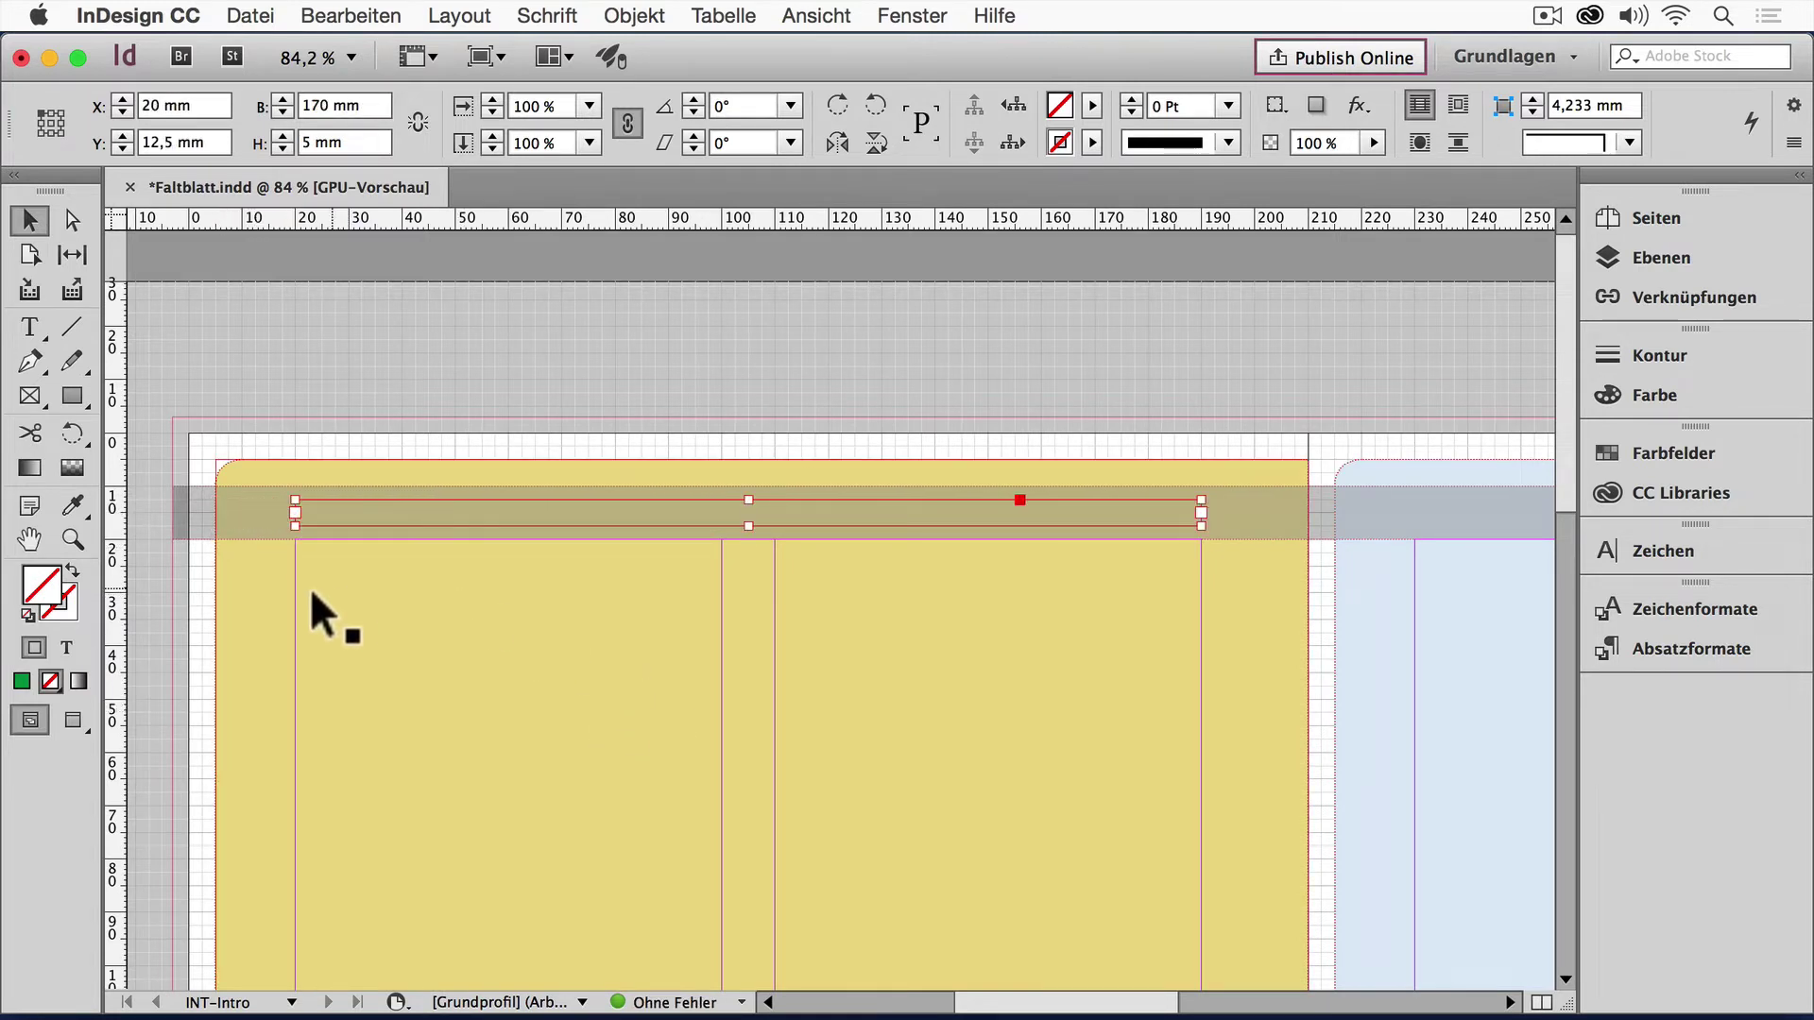
Step: Insert the current page number marker into the header text frame and check it against the master page's prefix
double_click(366, 513)
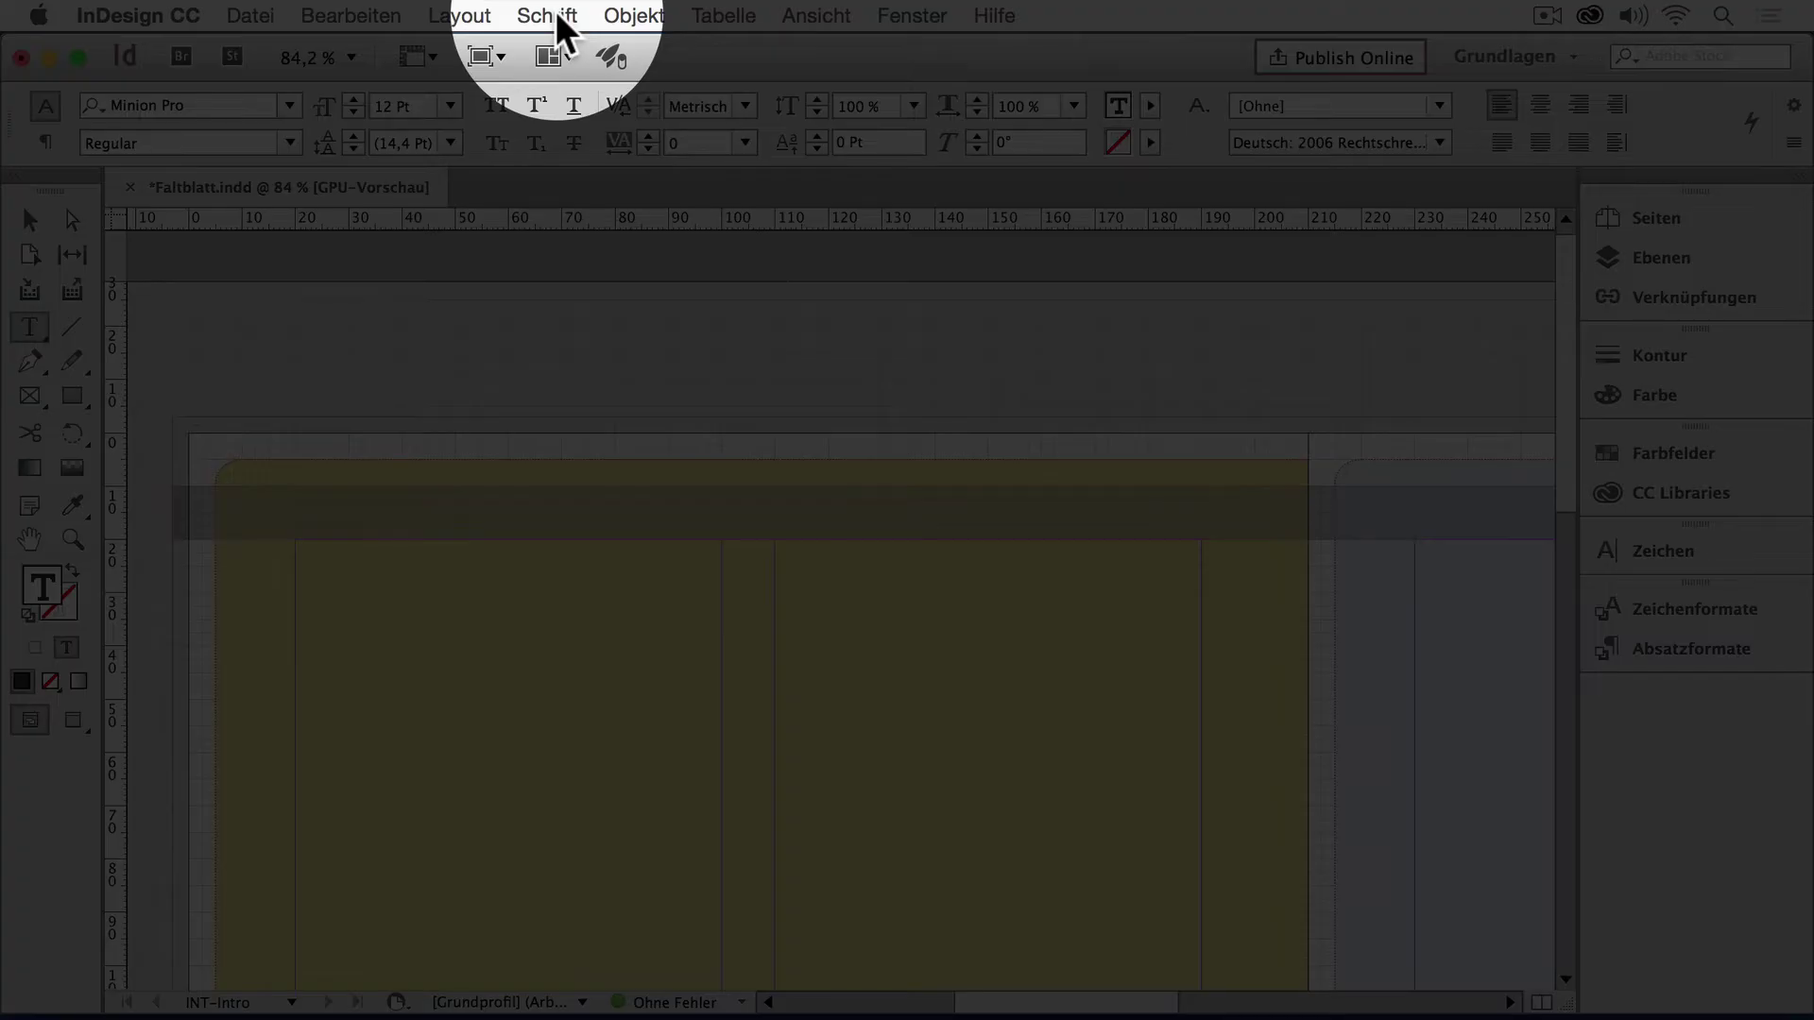
left_click(551, 16)
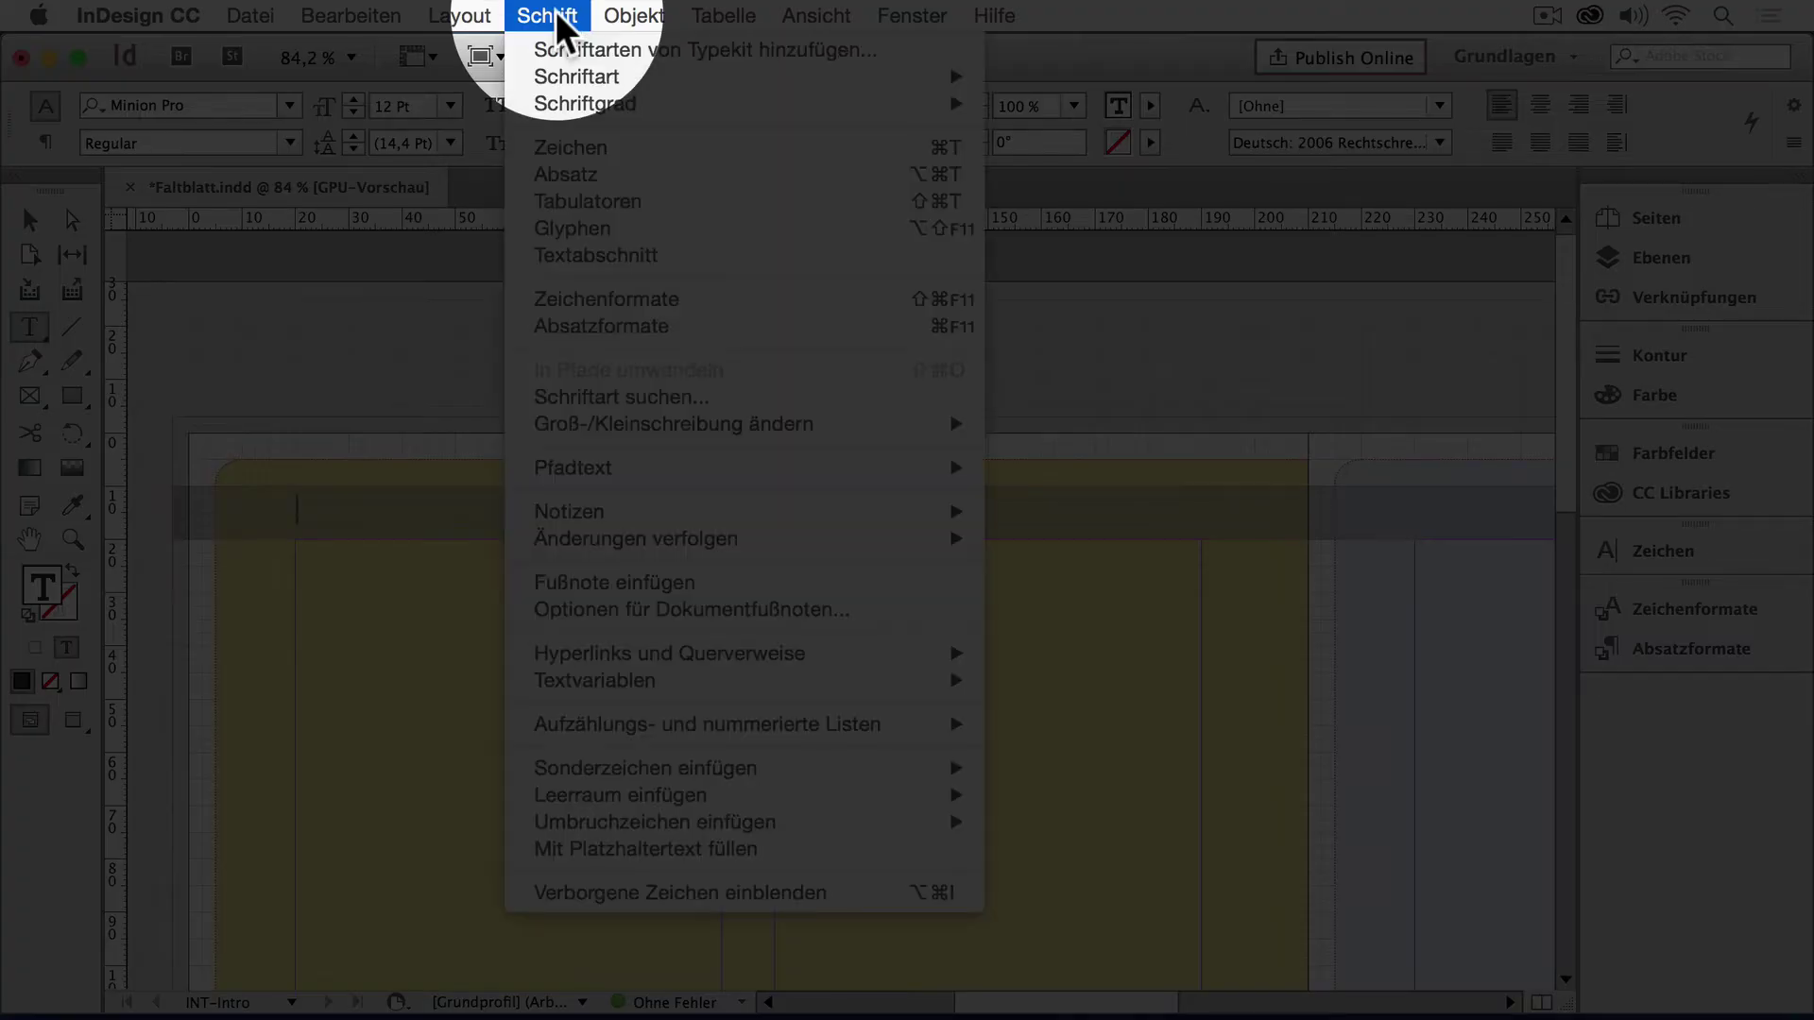
mouse_move(610, 773)
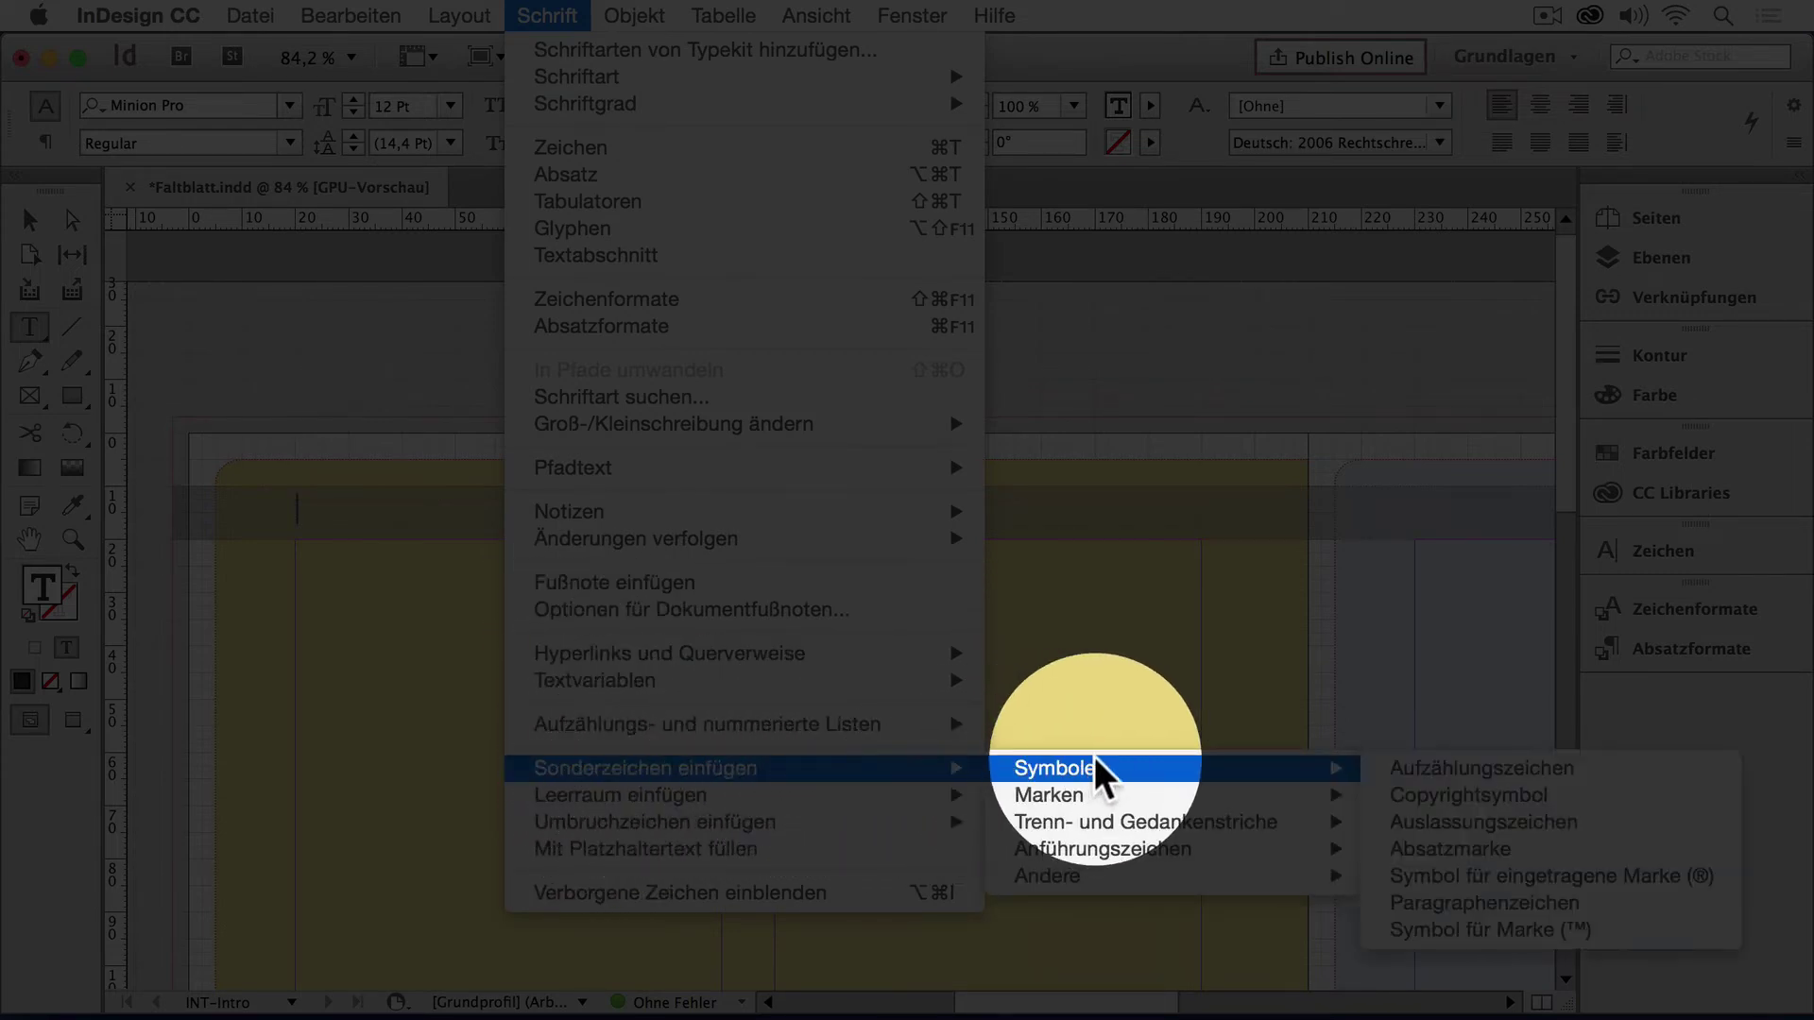
mouse_move(1117, 813)
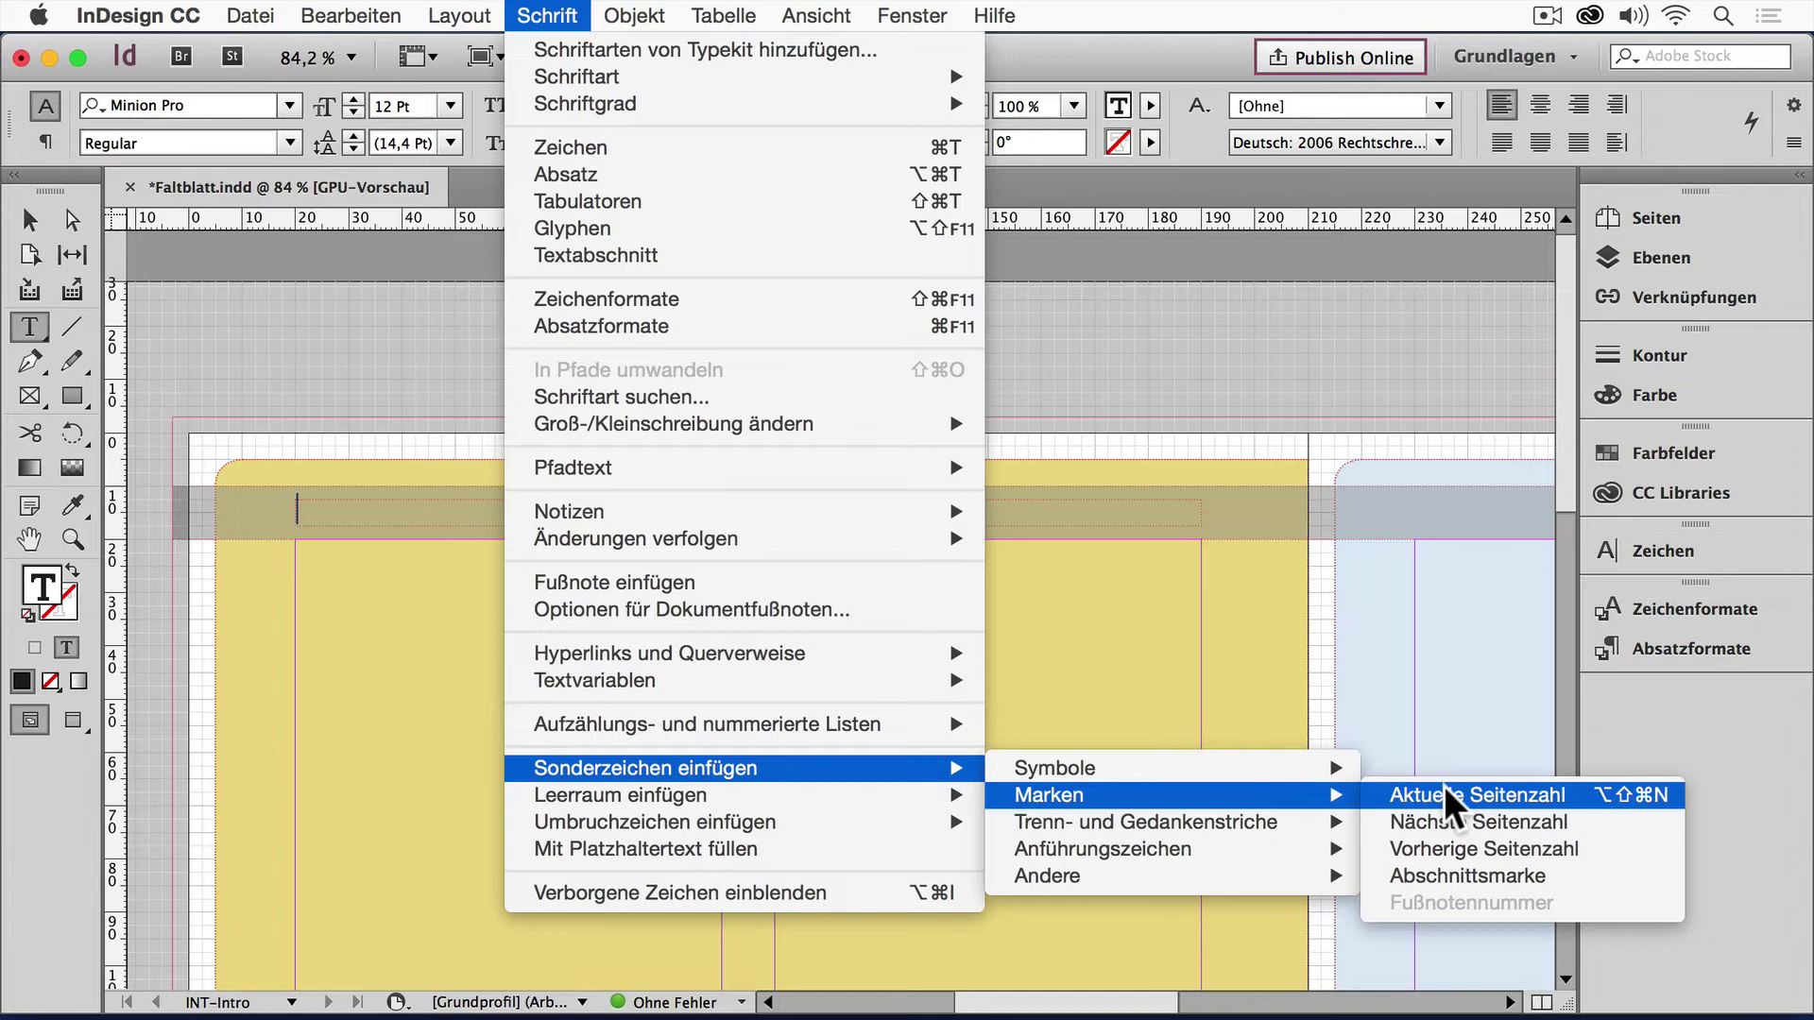
left_click(1444, 786)
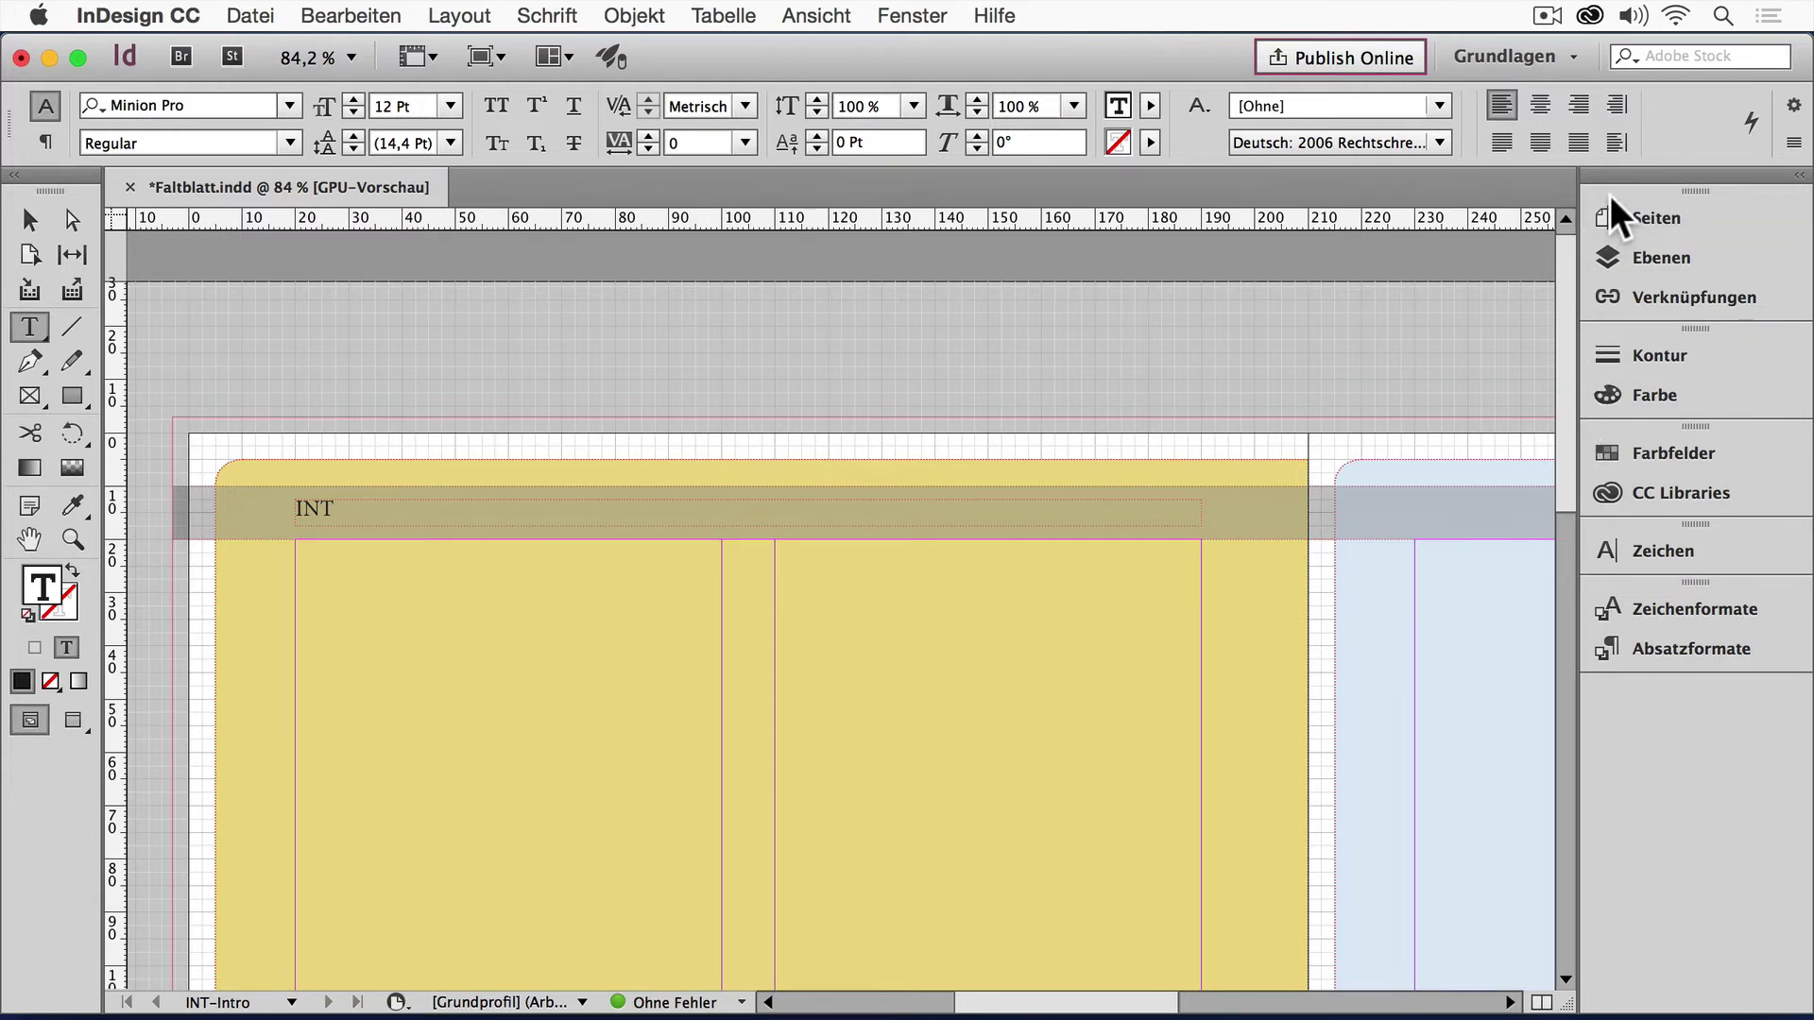
left_click(1648, 211)
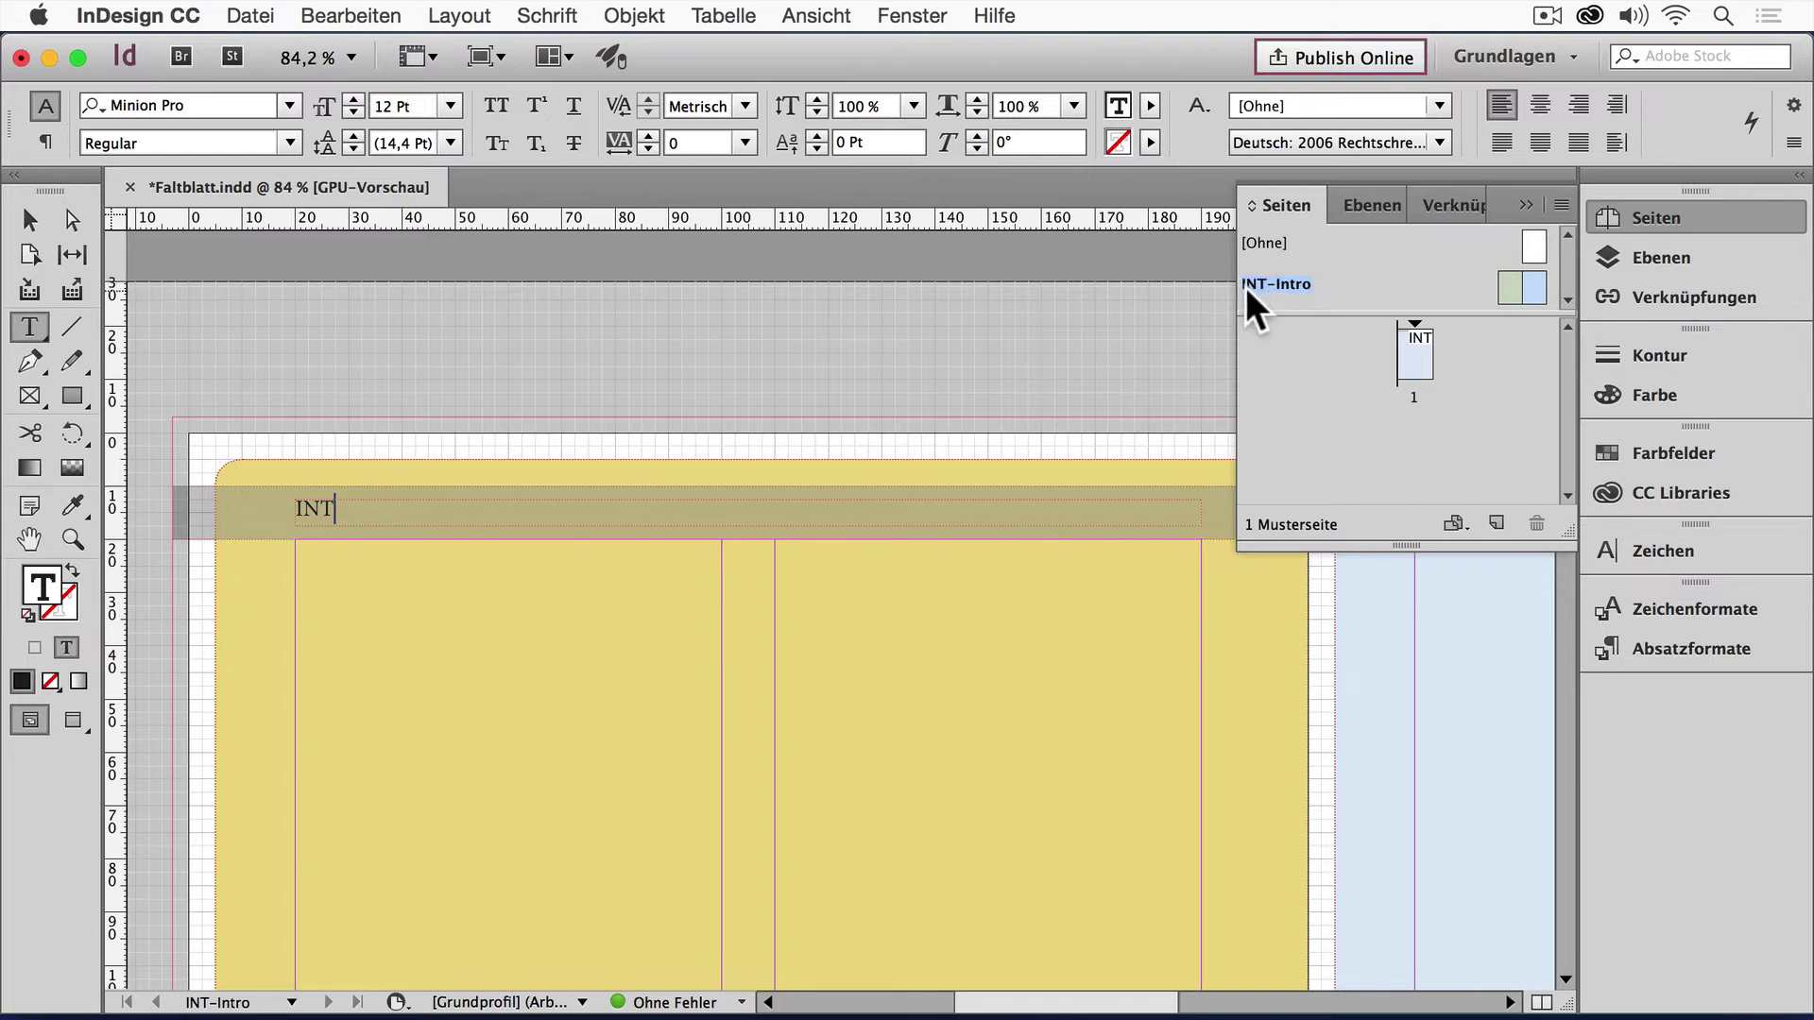
left_click(1527, 204)
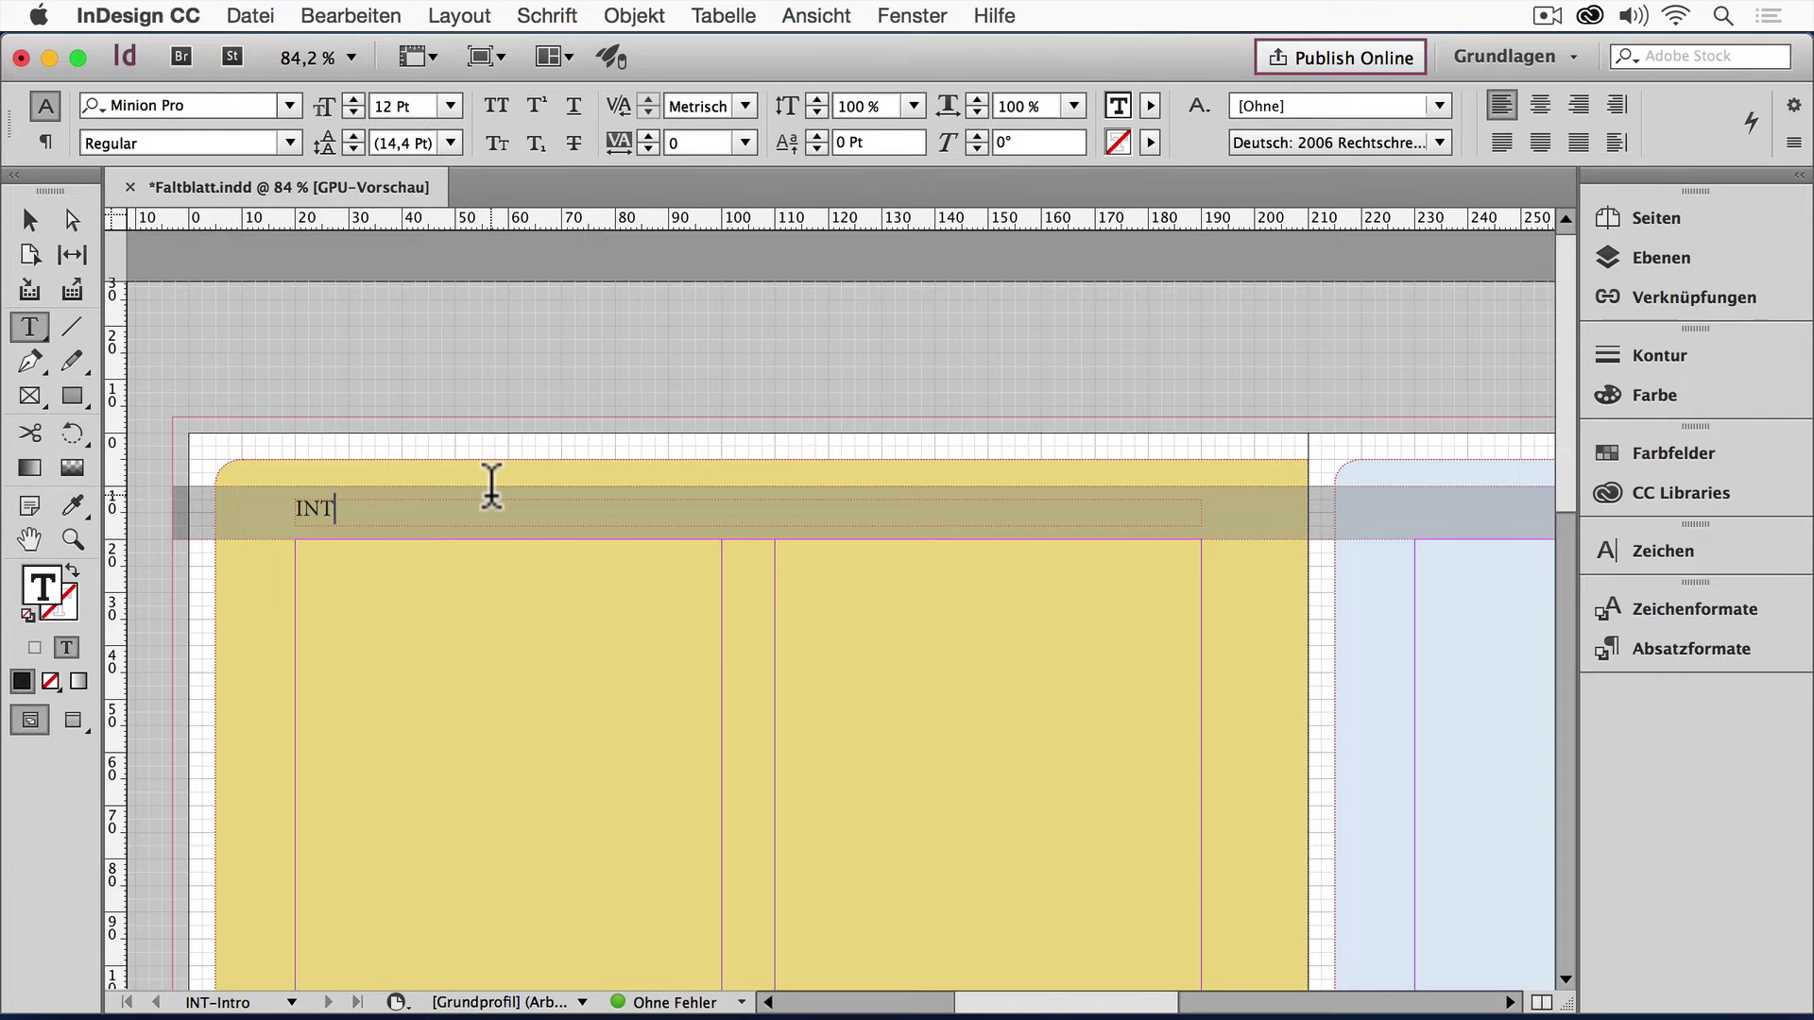
Step: Add the text "Die schönsten Ziele für Ihren Traumurlaub" after the page number marker, aligned to the frame's right edge with a right-indent tab
key("shift+Tab")
type("Die sch")
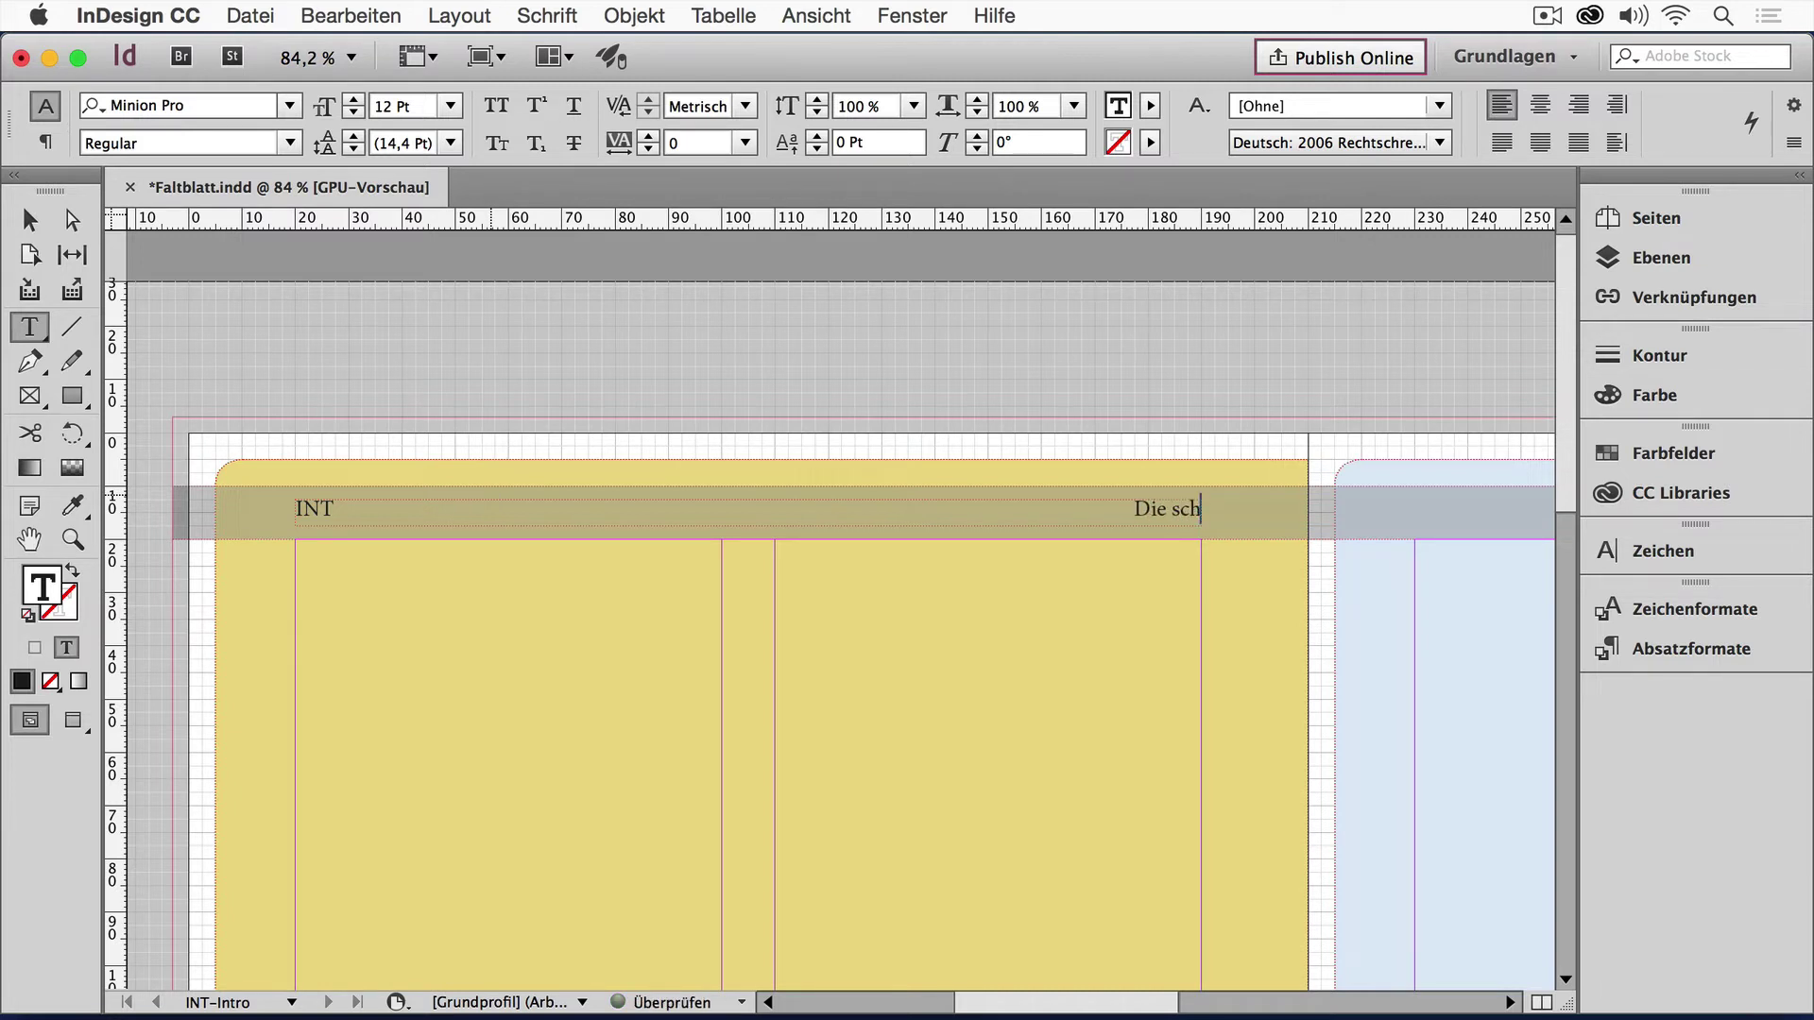
type("önsten Ziele fü")
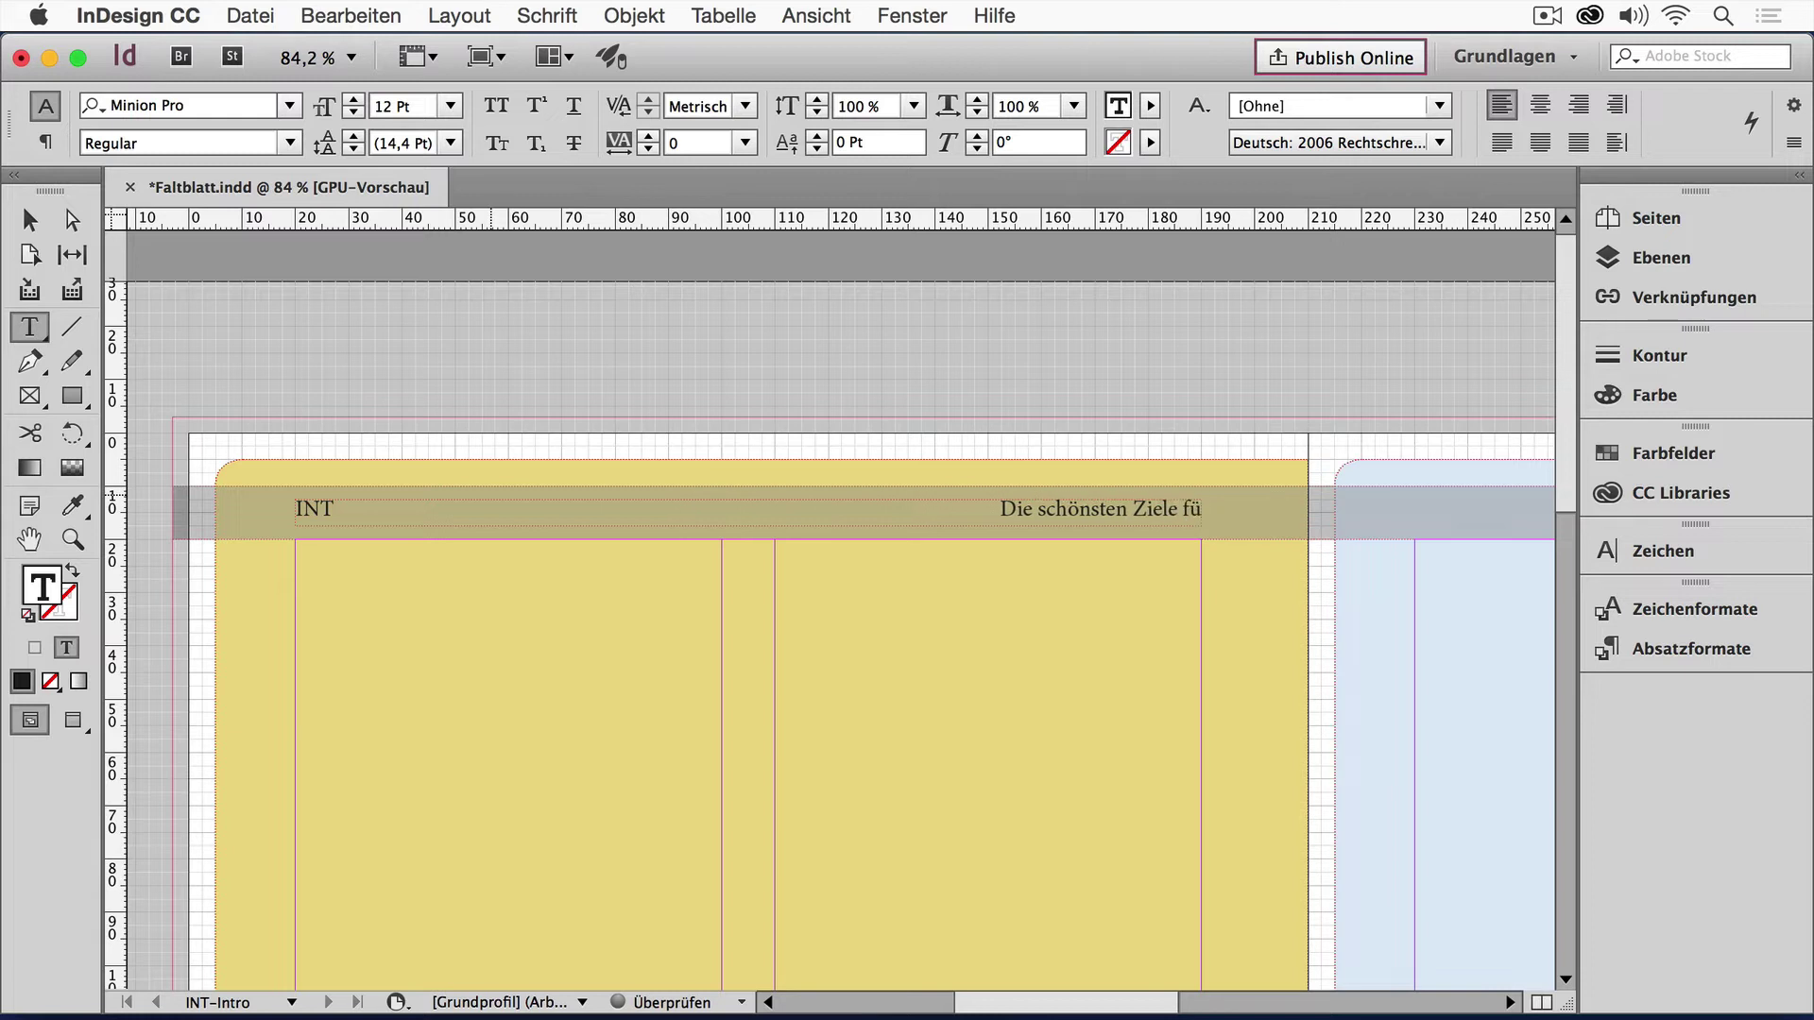
type("r Ihren Tr")
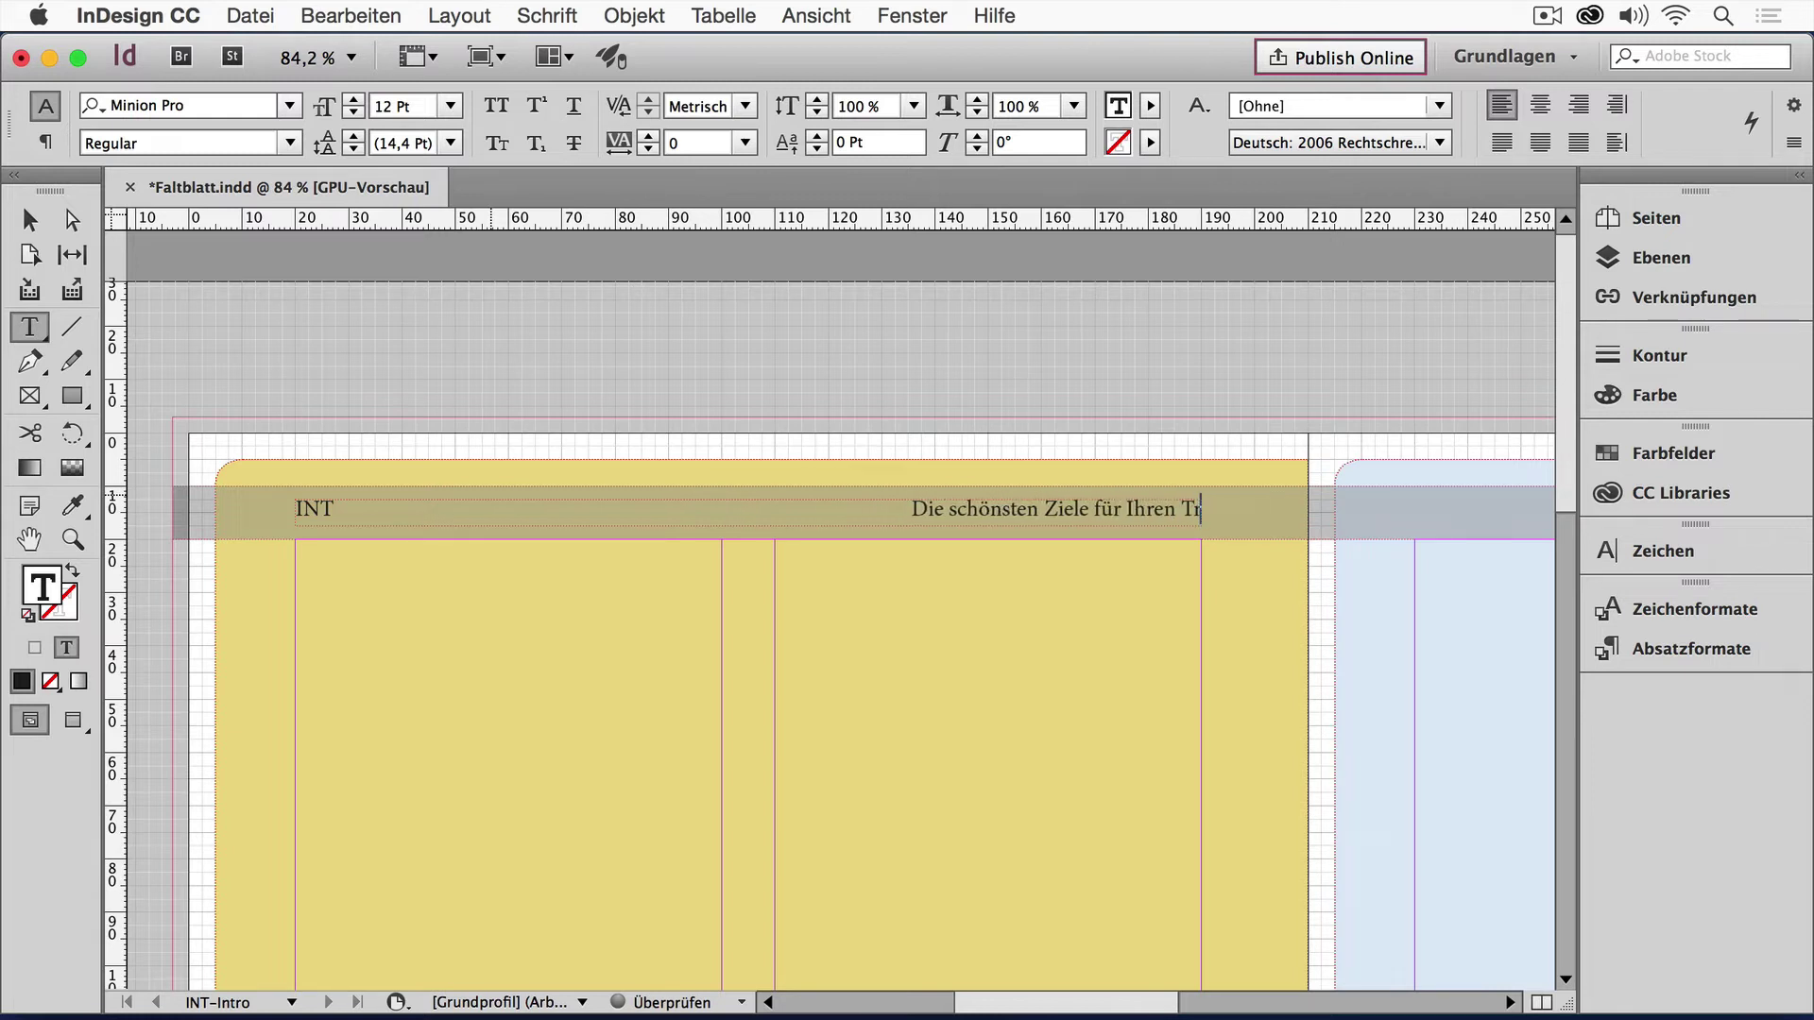
type("aumurlaub")
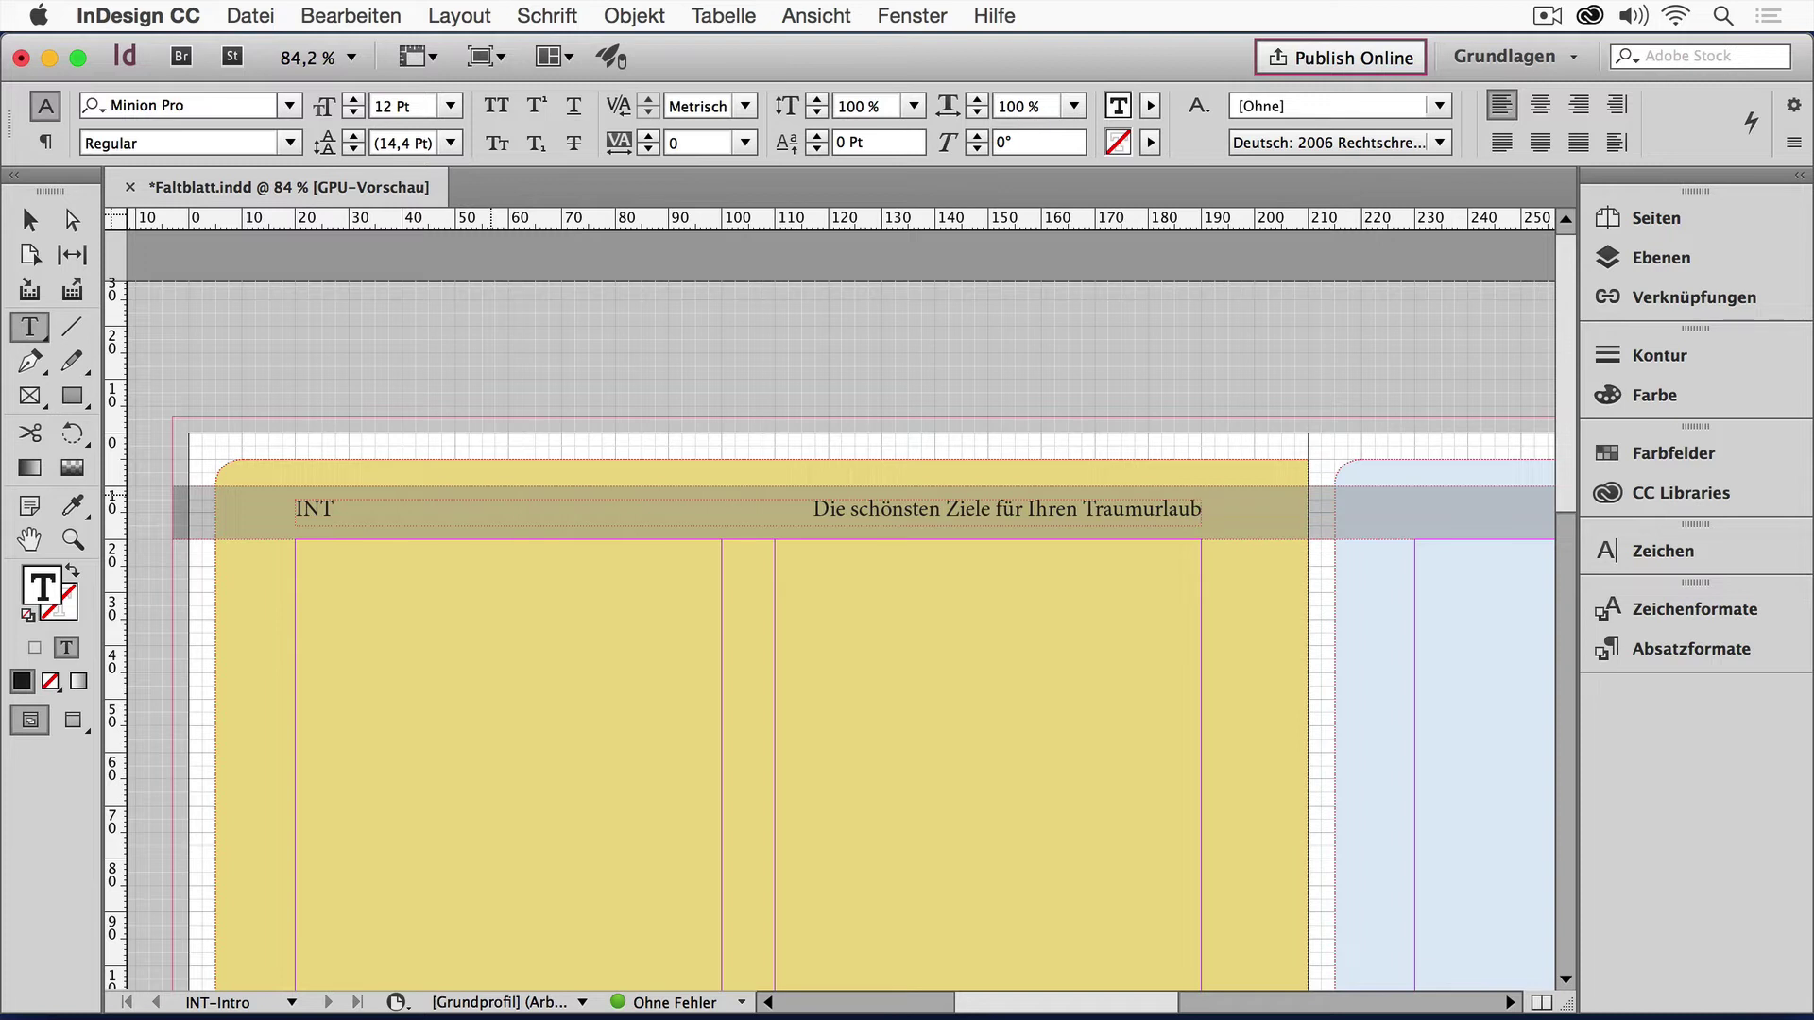
Step: Format all of the header text in Adobe Garamond Pro Bold at 15 Pt
key("super+a")
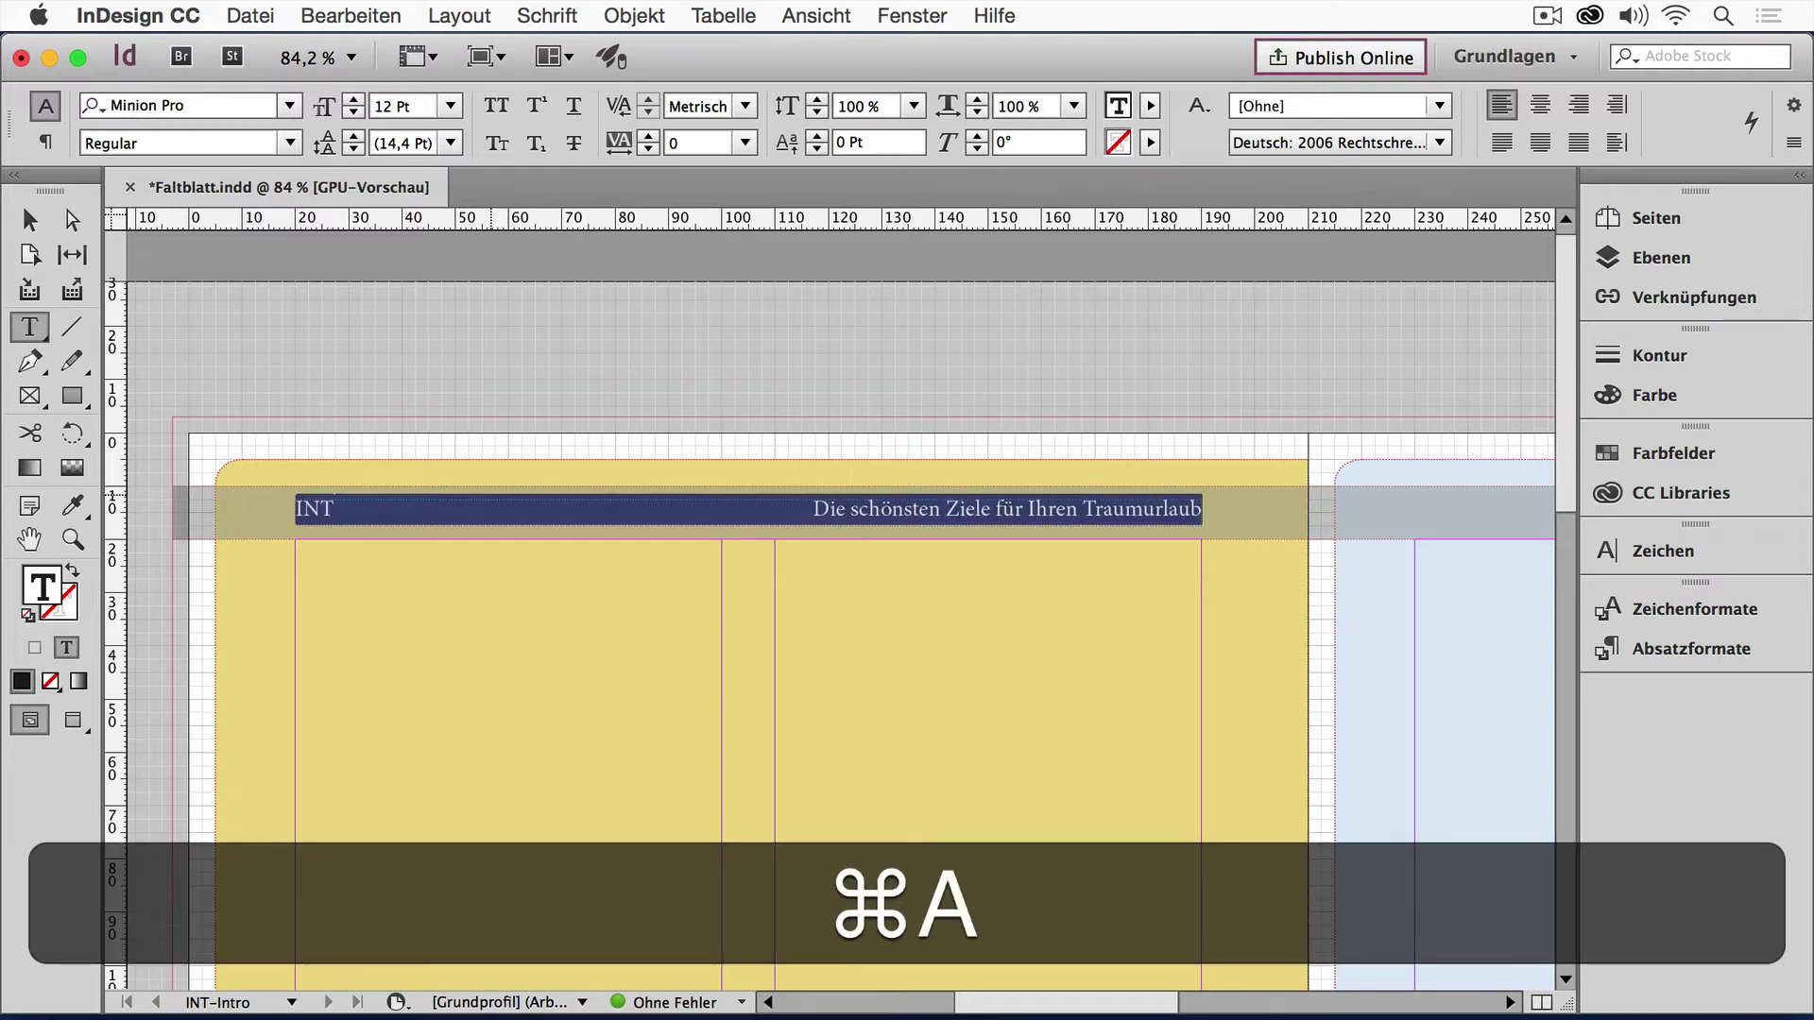
left_click(151, 95)
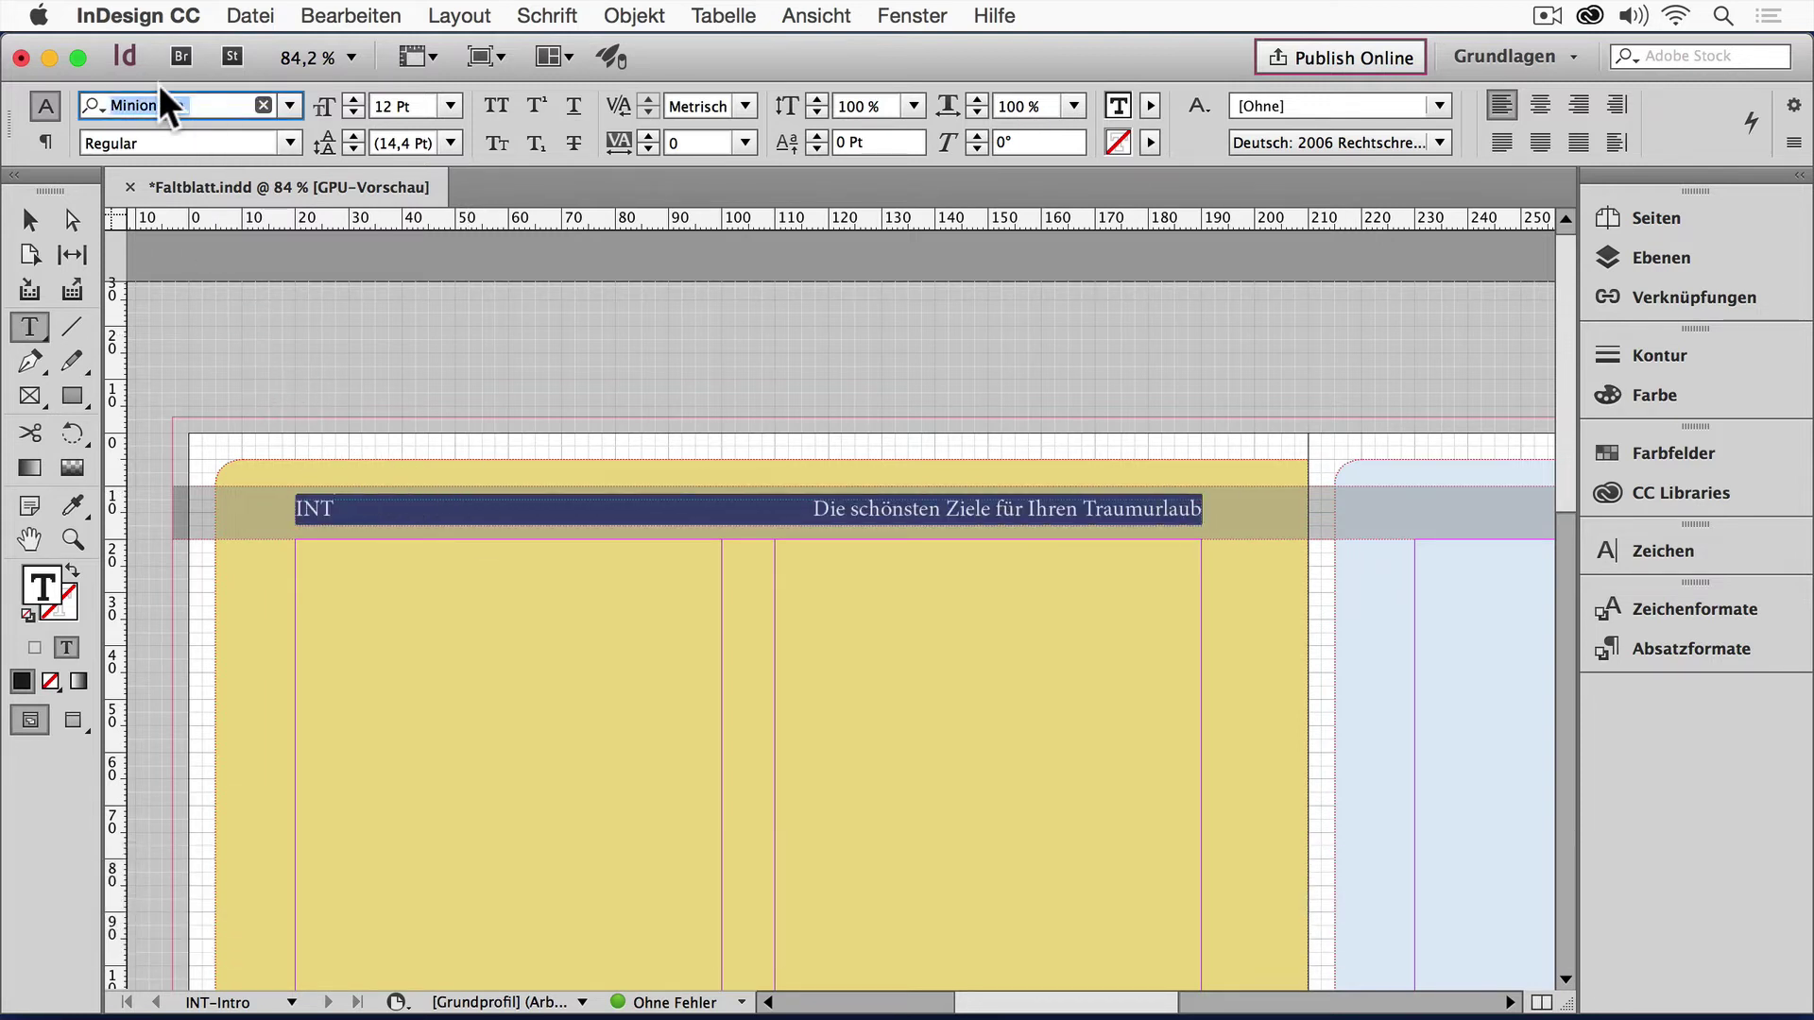
type("garamon")
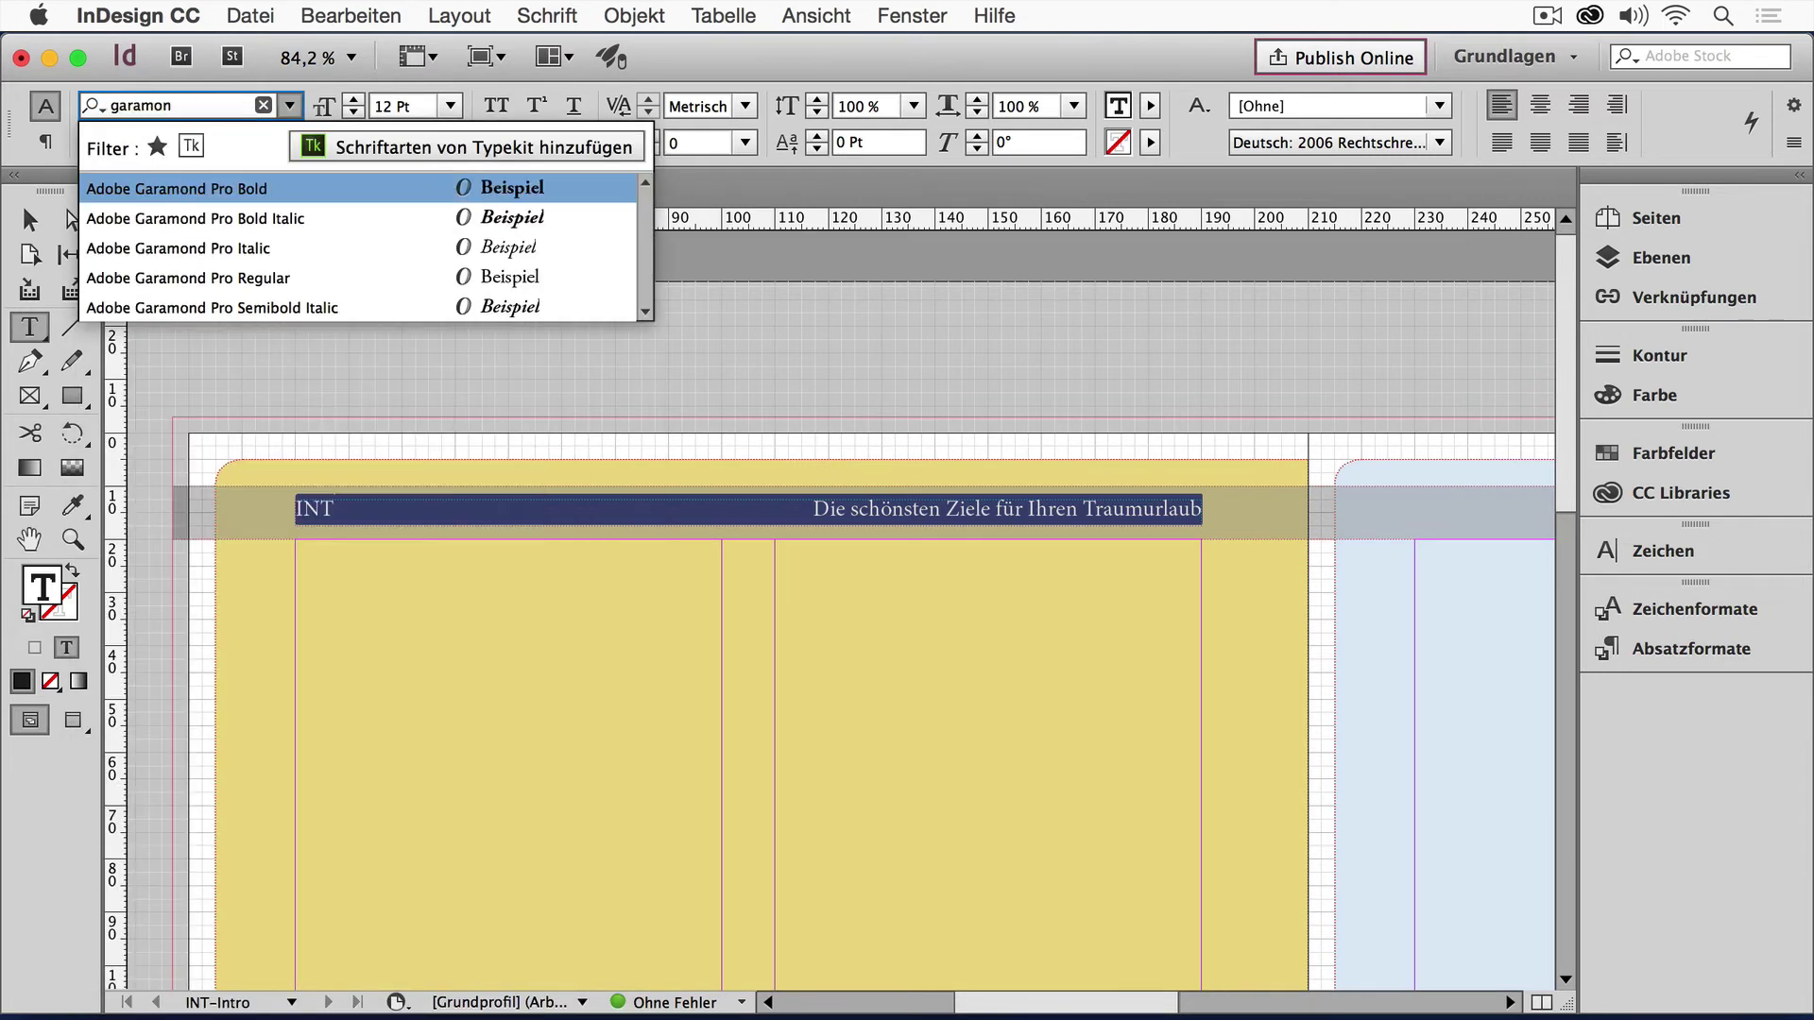
left_click(330, 192)
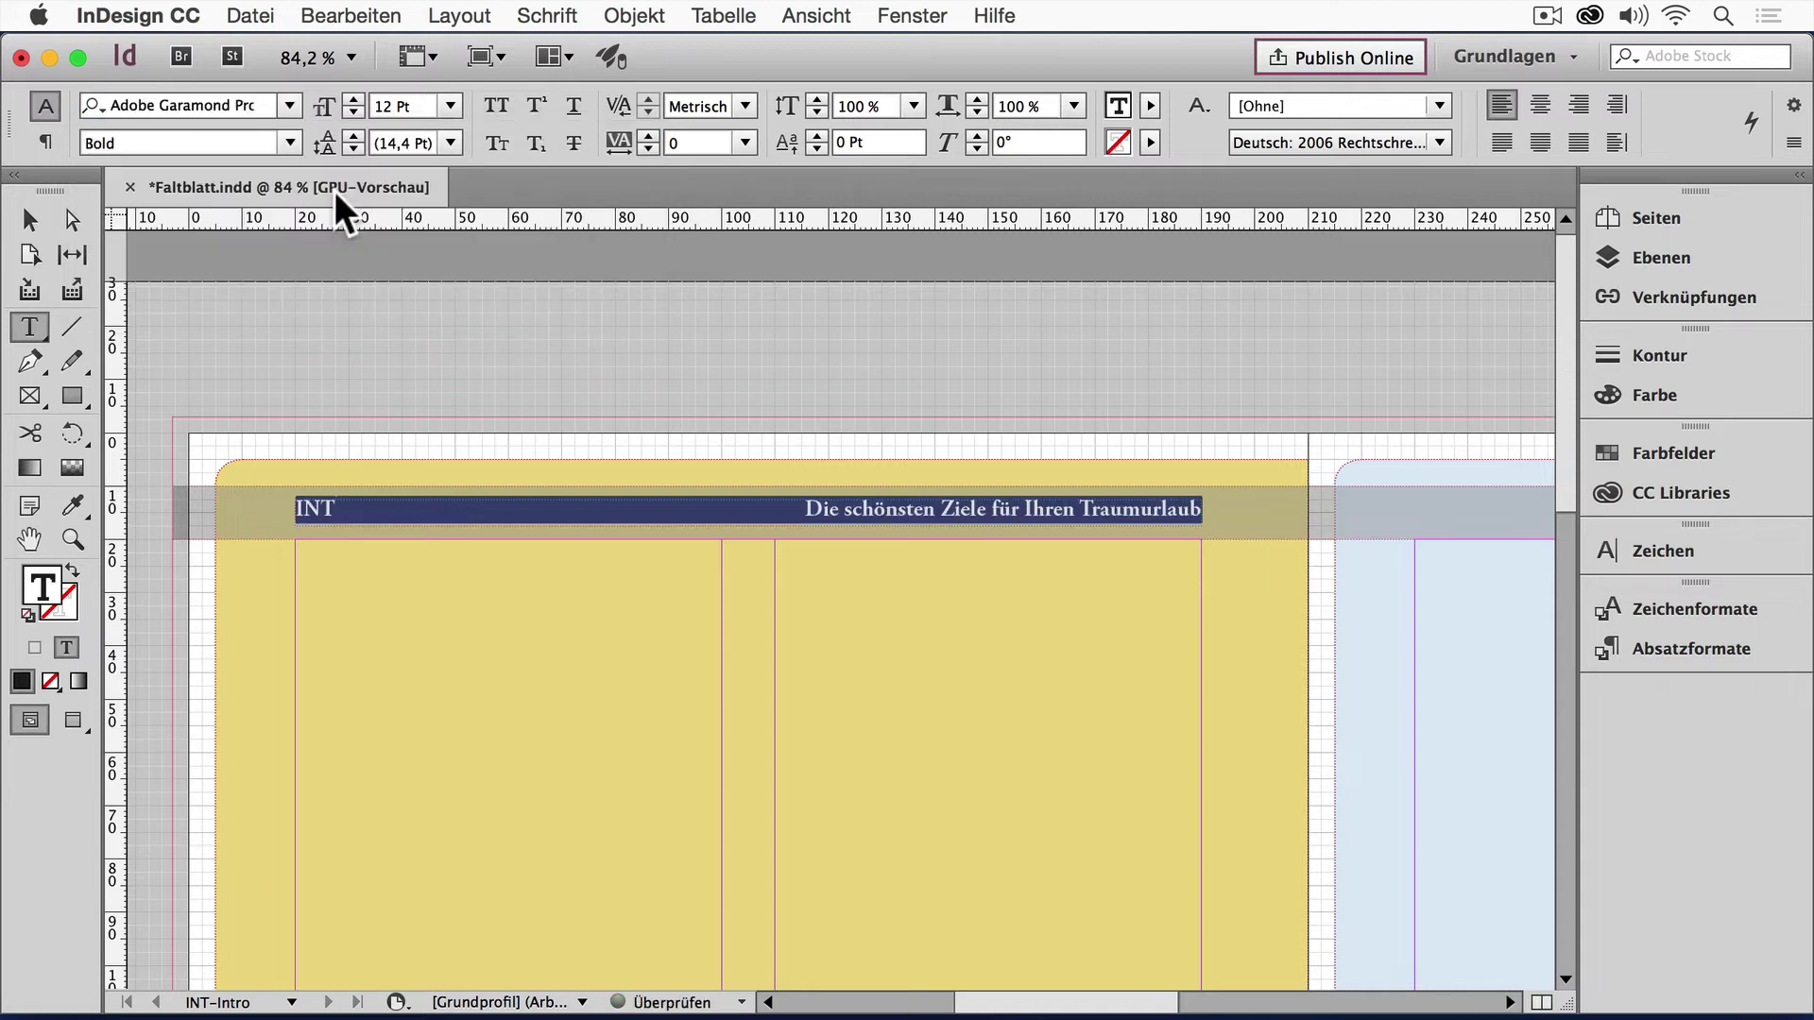
left_click(354, 96)
left_click(355, 96)
left_click(354, 96)
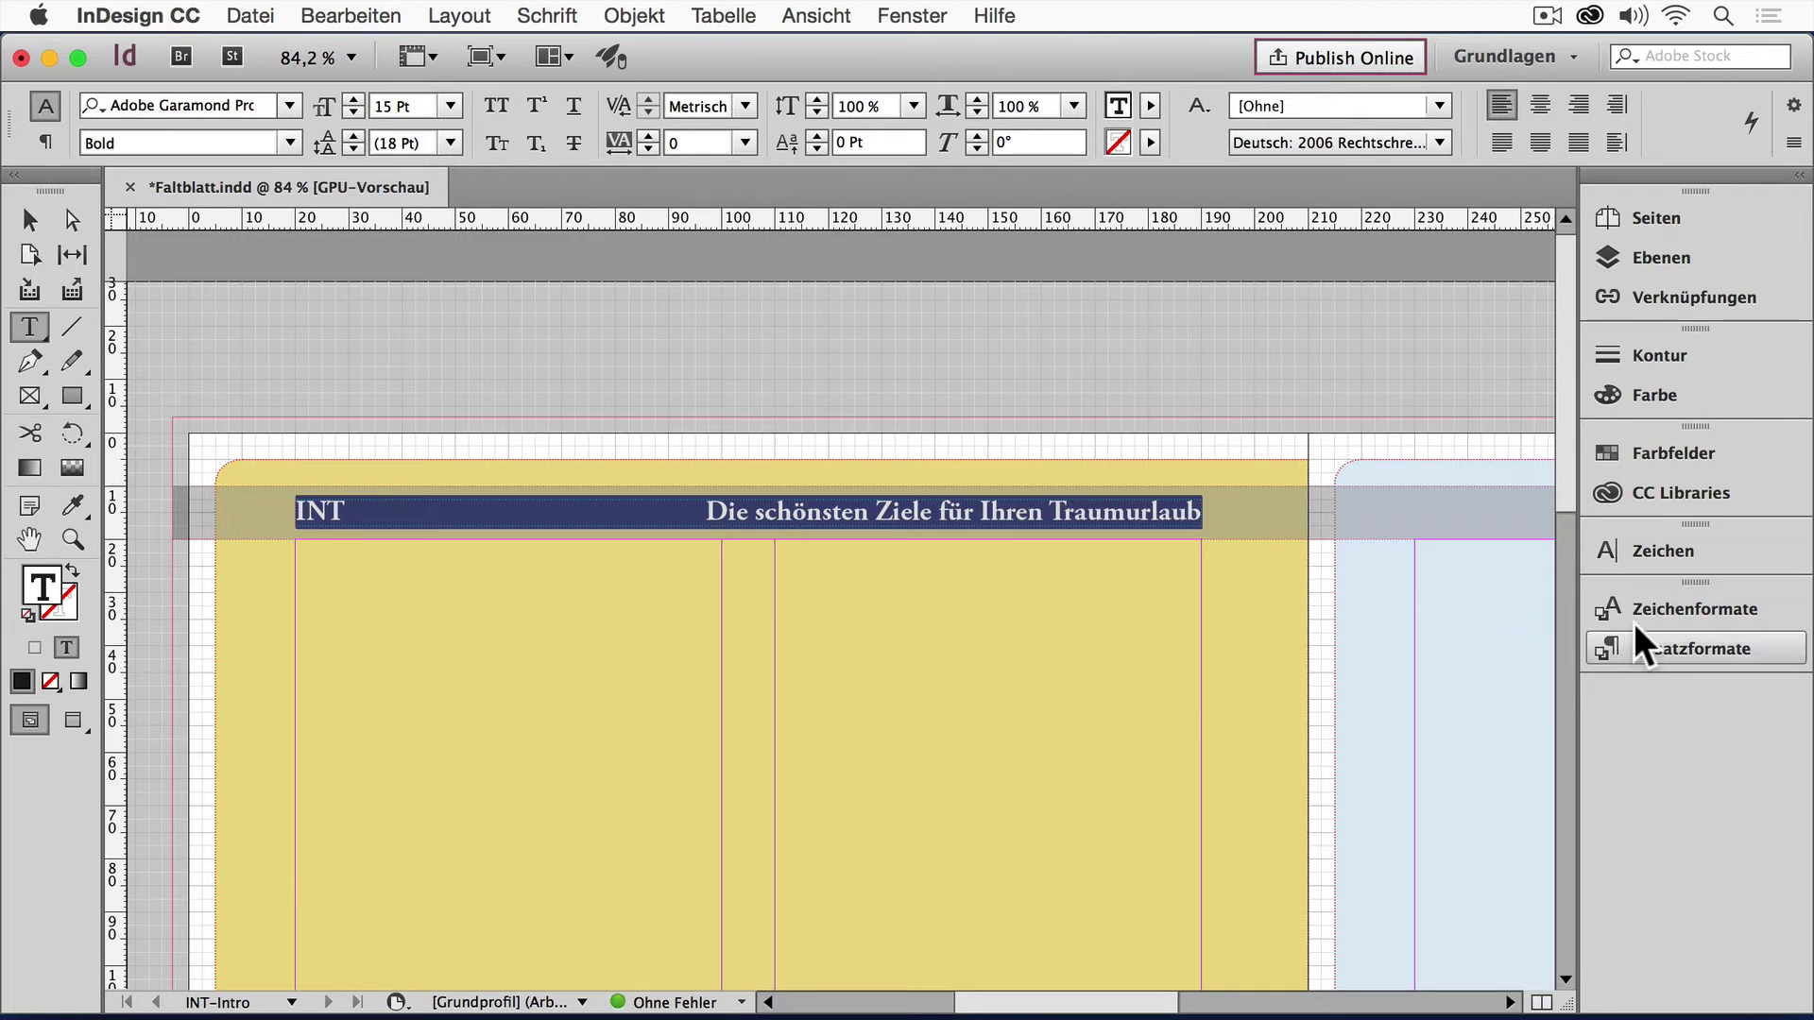
Step: Colour the header text with the swatch [Papier] and deselect the text frame
left_click(1631, 433)
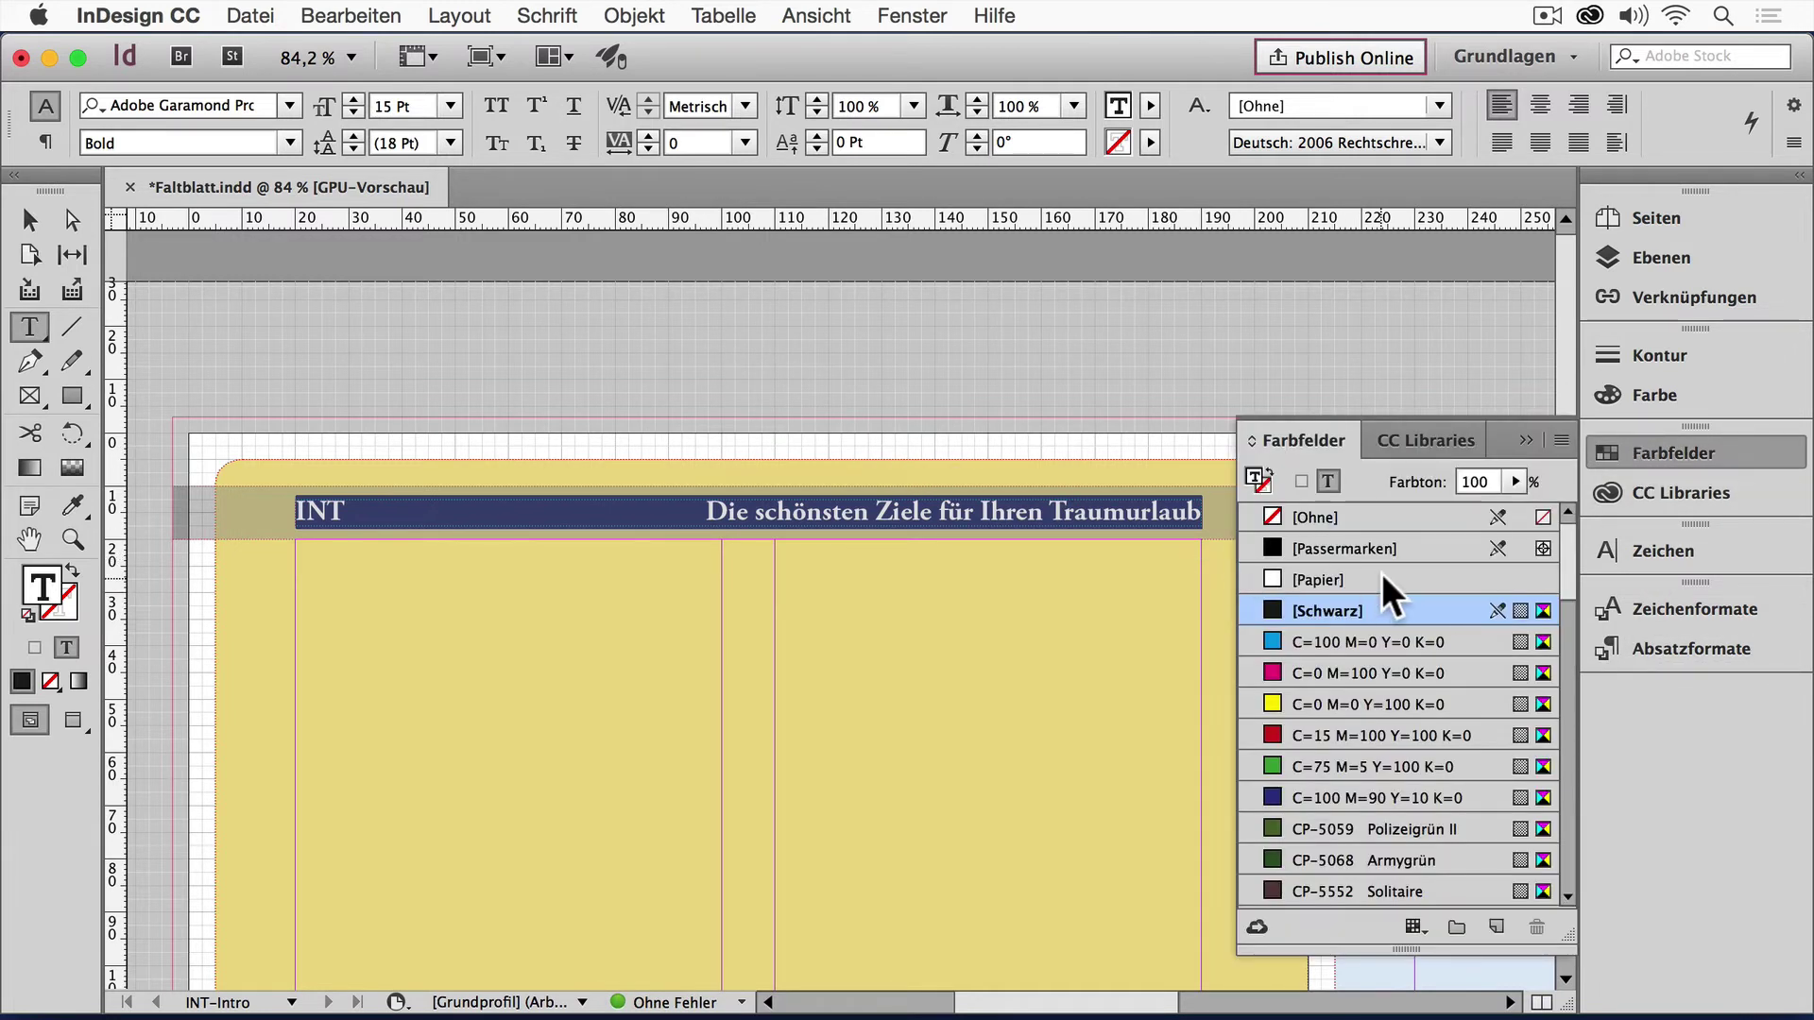
left_click(1362, 576)
left_click(1523, 439)
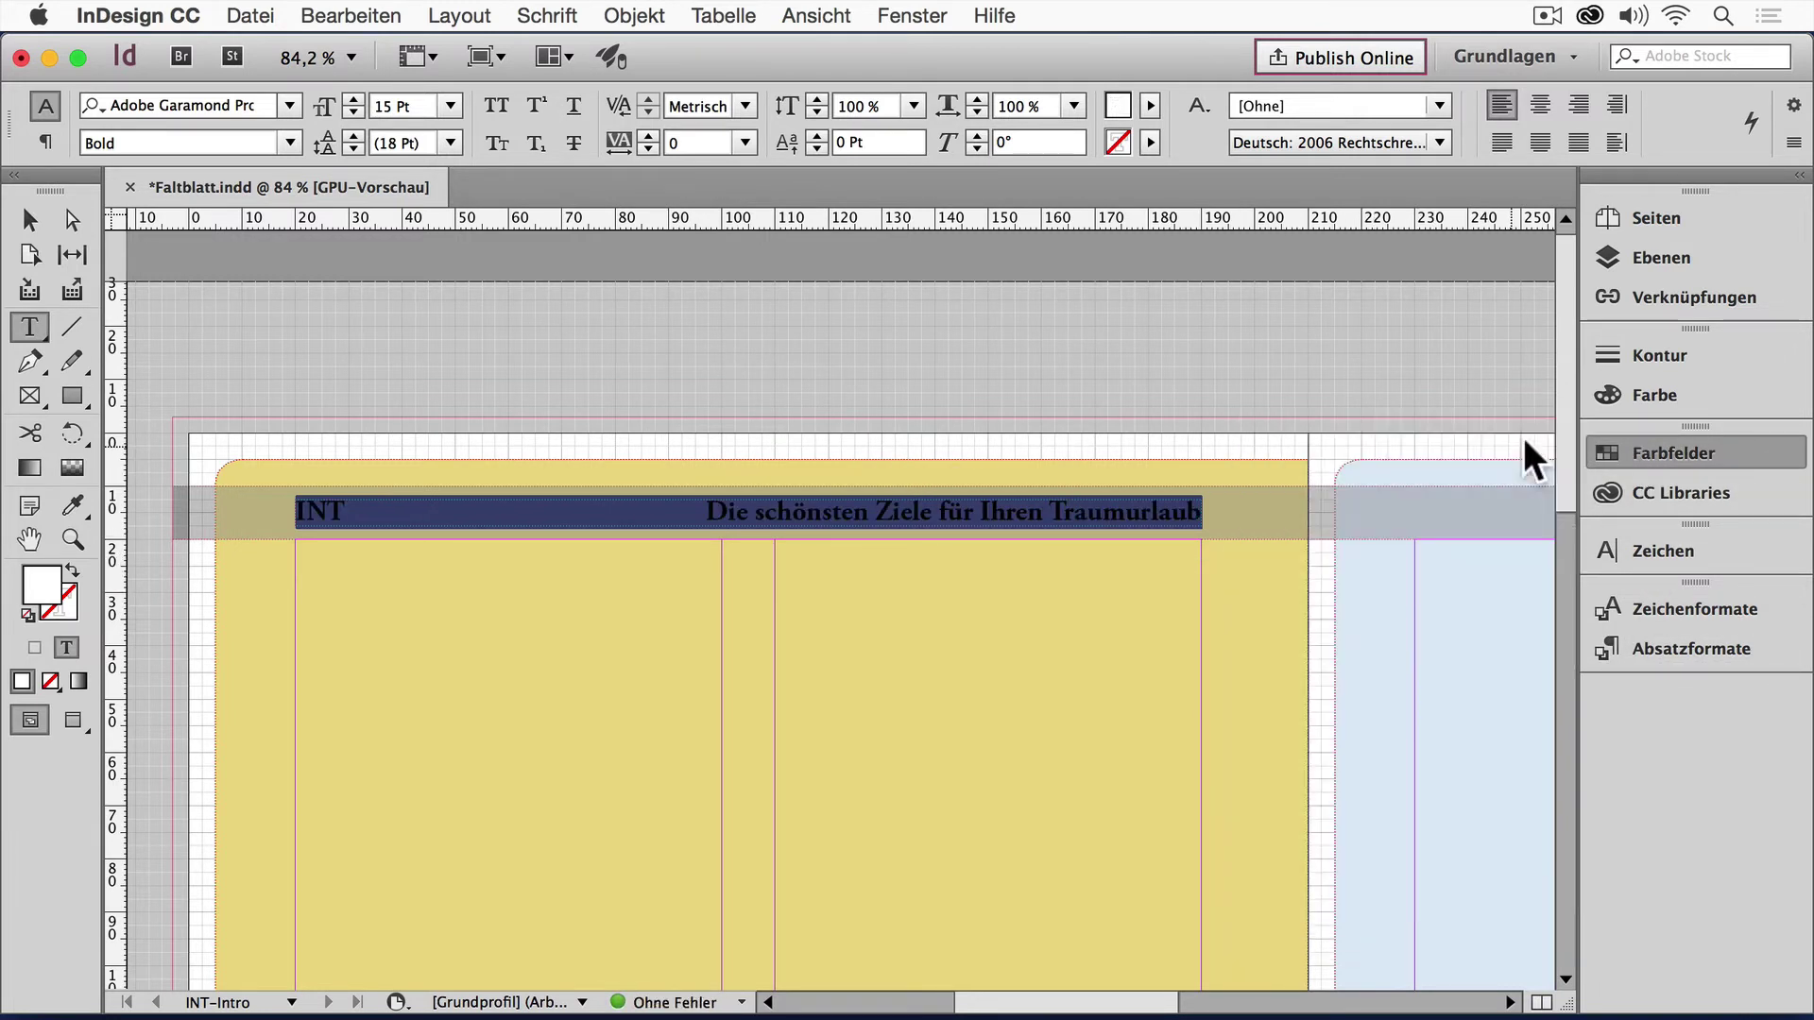
left_click(21, 217)
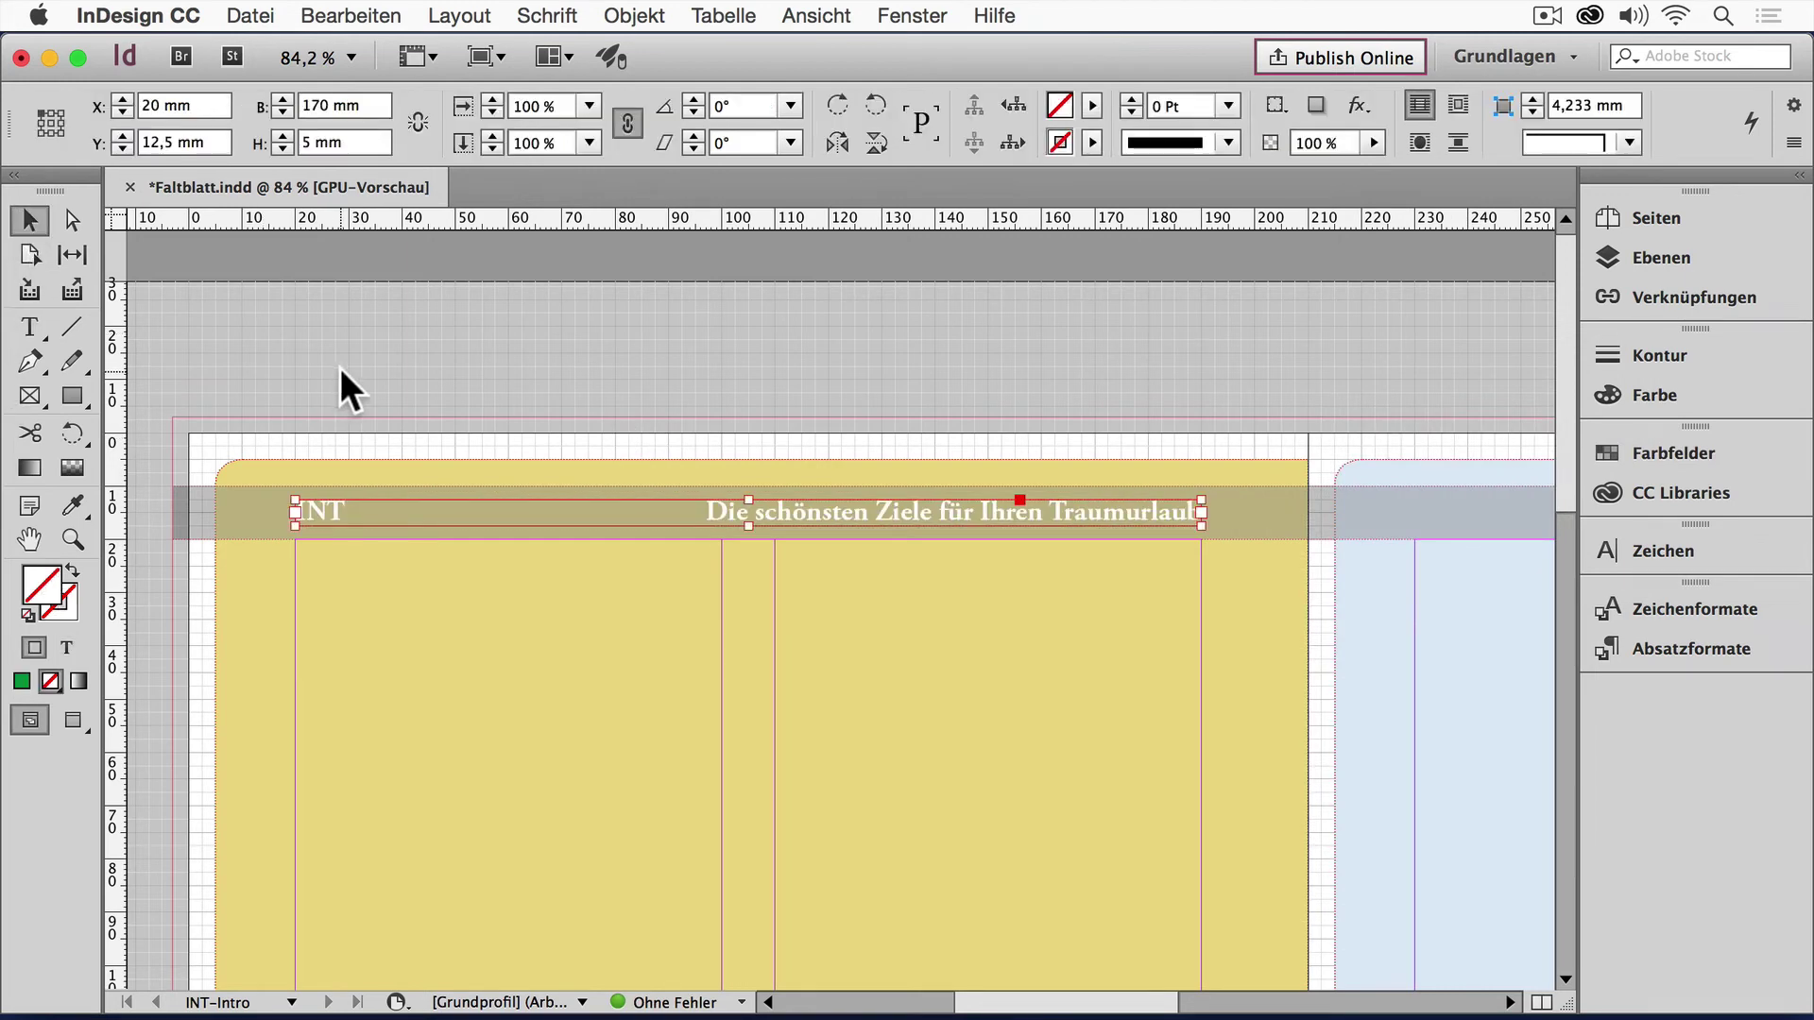
left_click(391, 373)
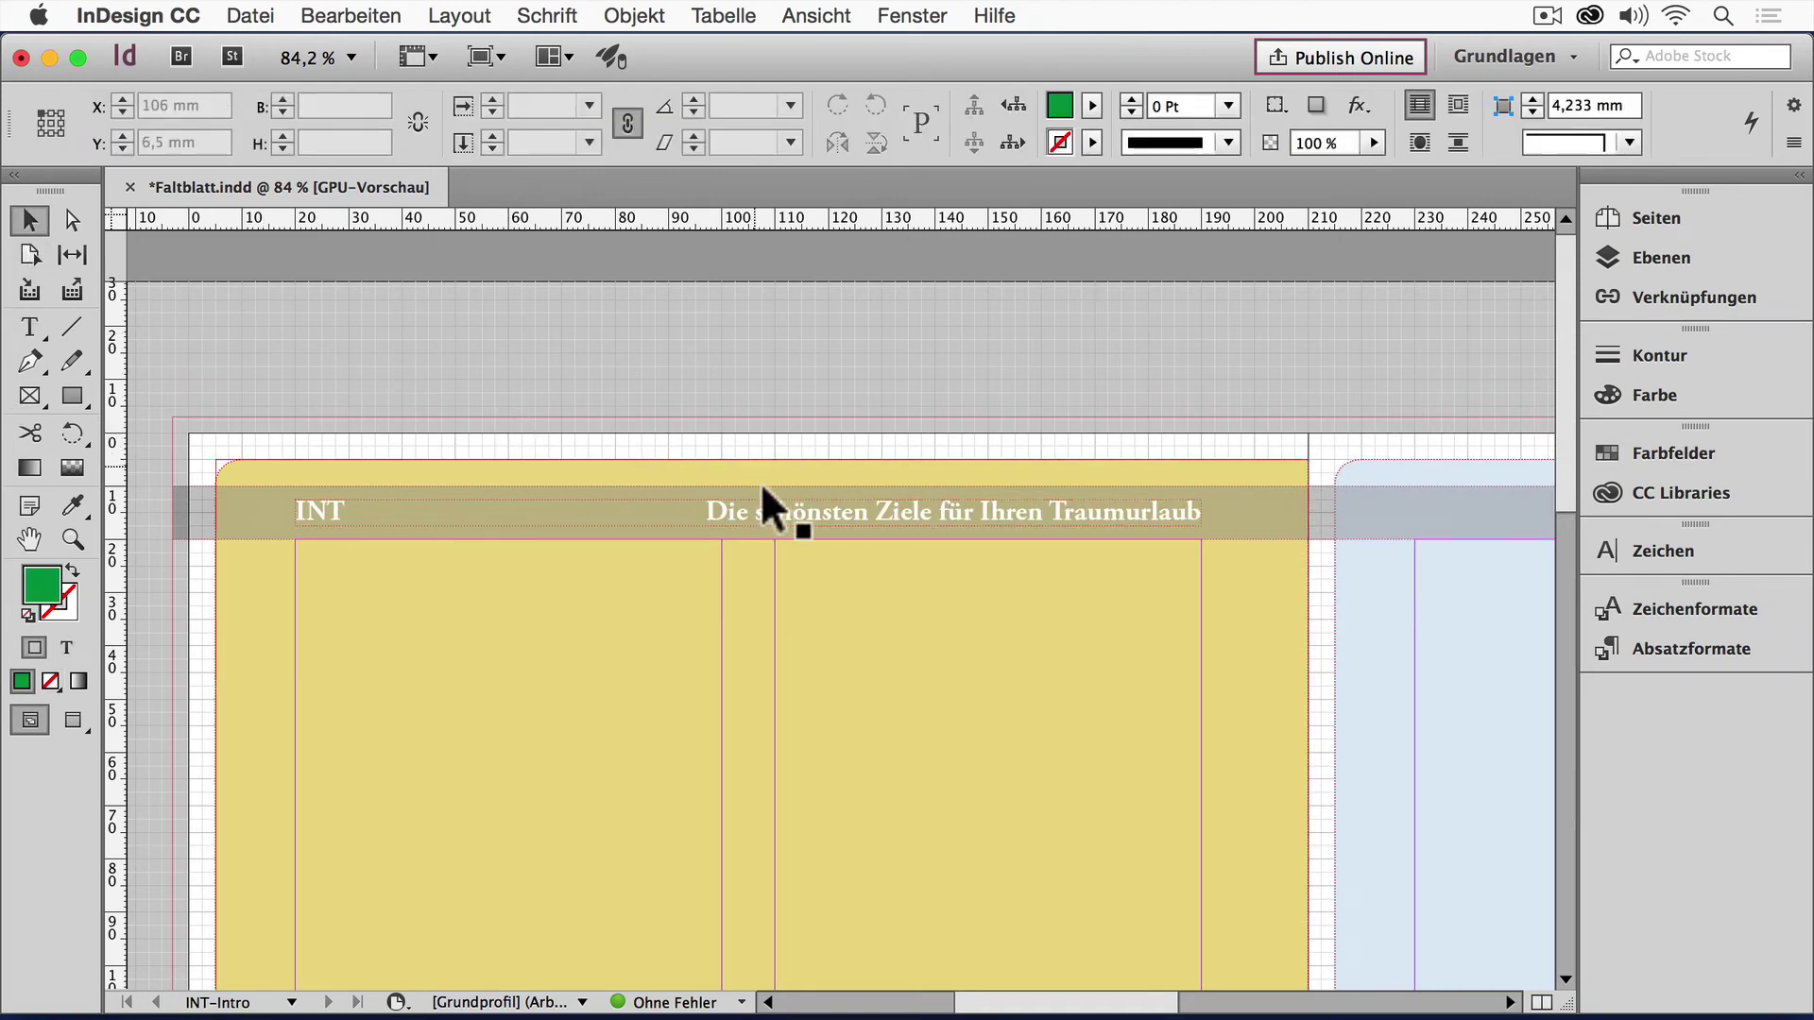
Step: Duplicate the header text frame onto the right page at X 230 mm, Y 12,5 mm, aligned with the page margins
left_click_drag(980, 527, 979, 455)
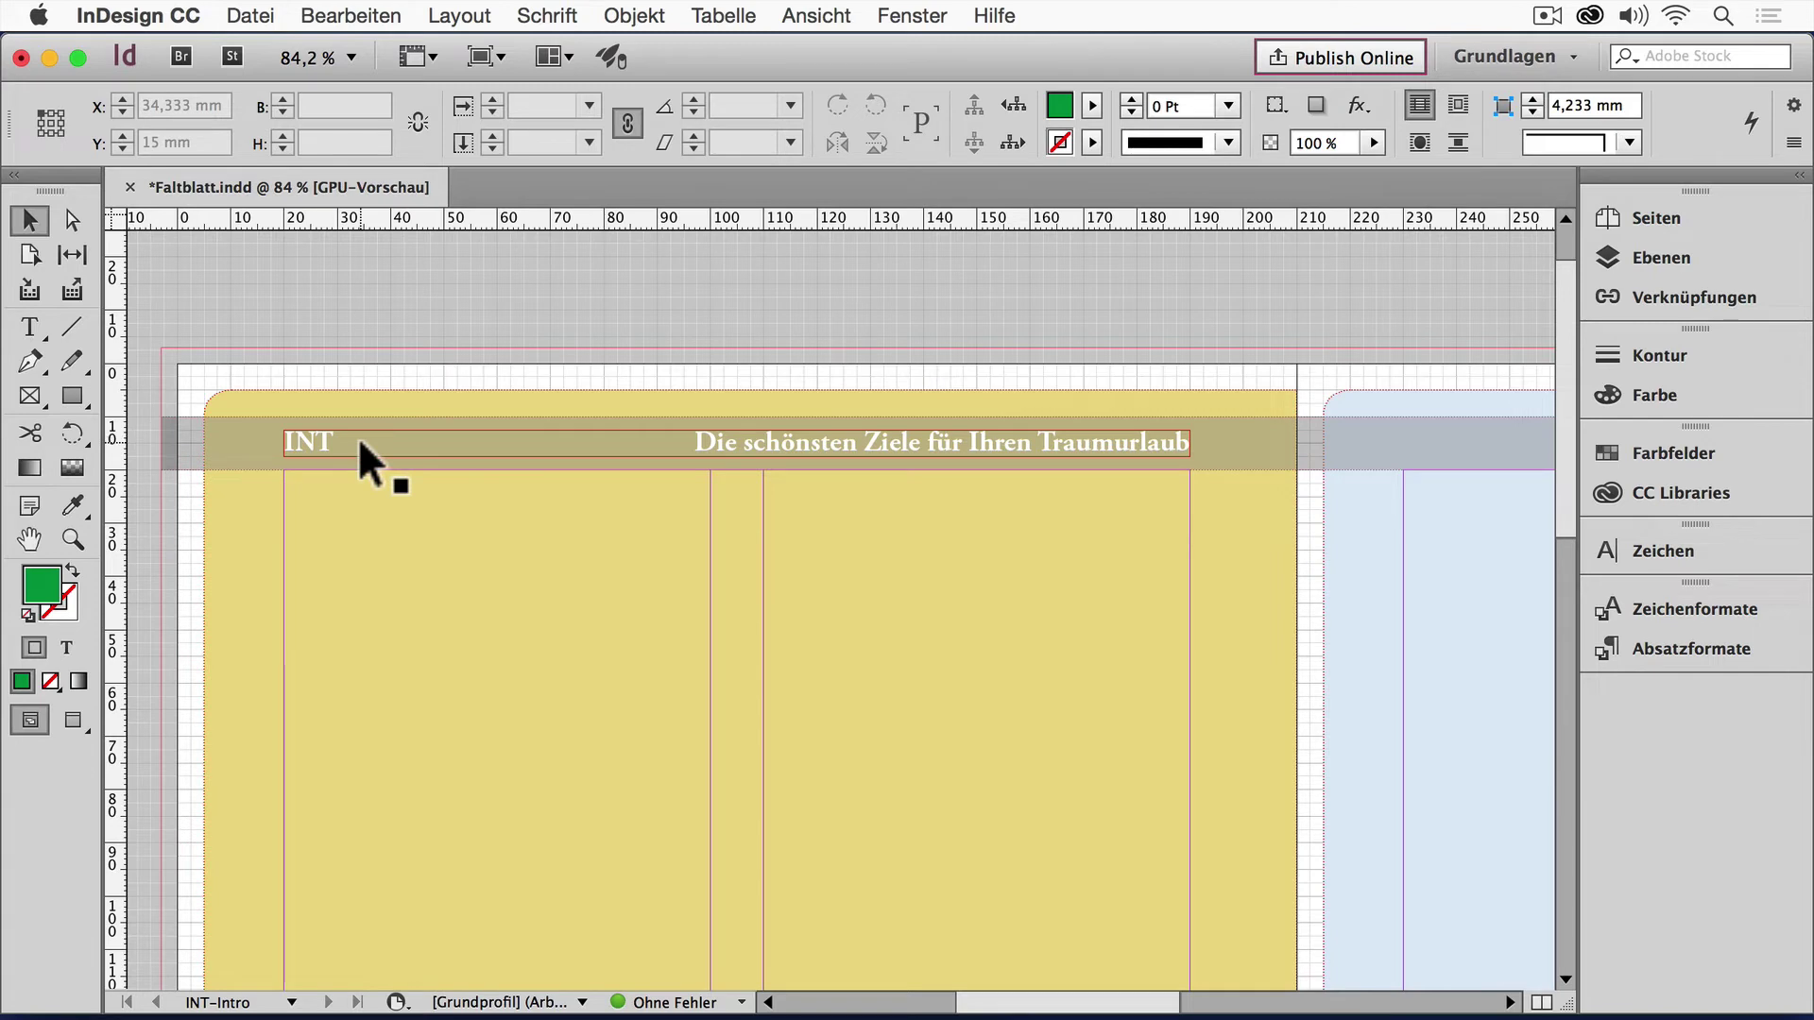
left_click_drag(359, 437, 215, 468)
left_click_drag(525, 448, 562, 450)
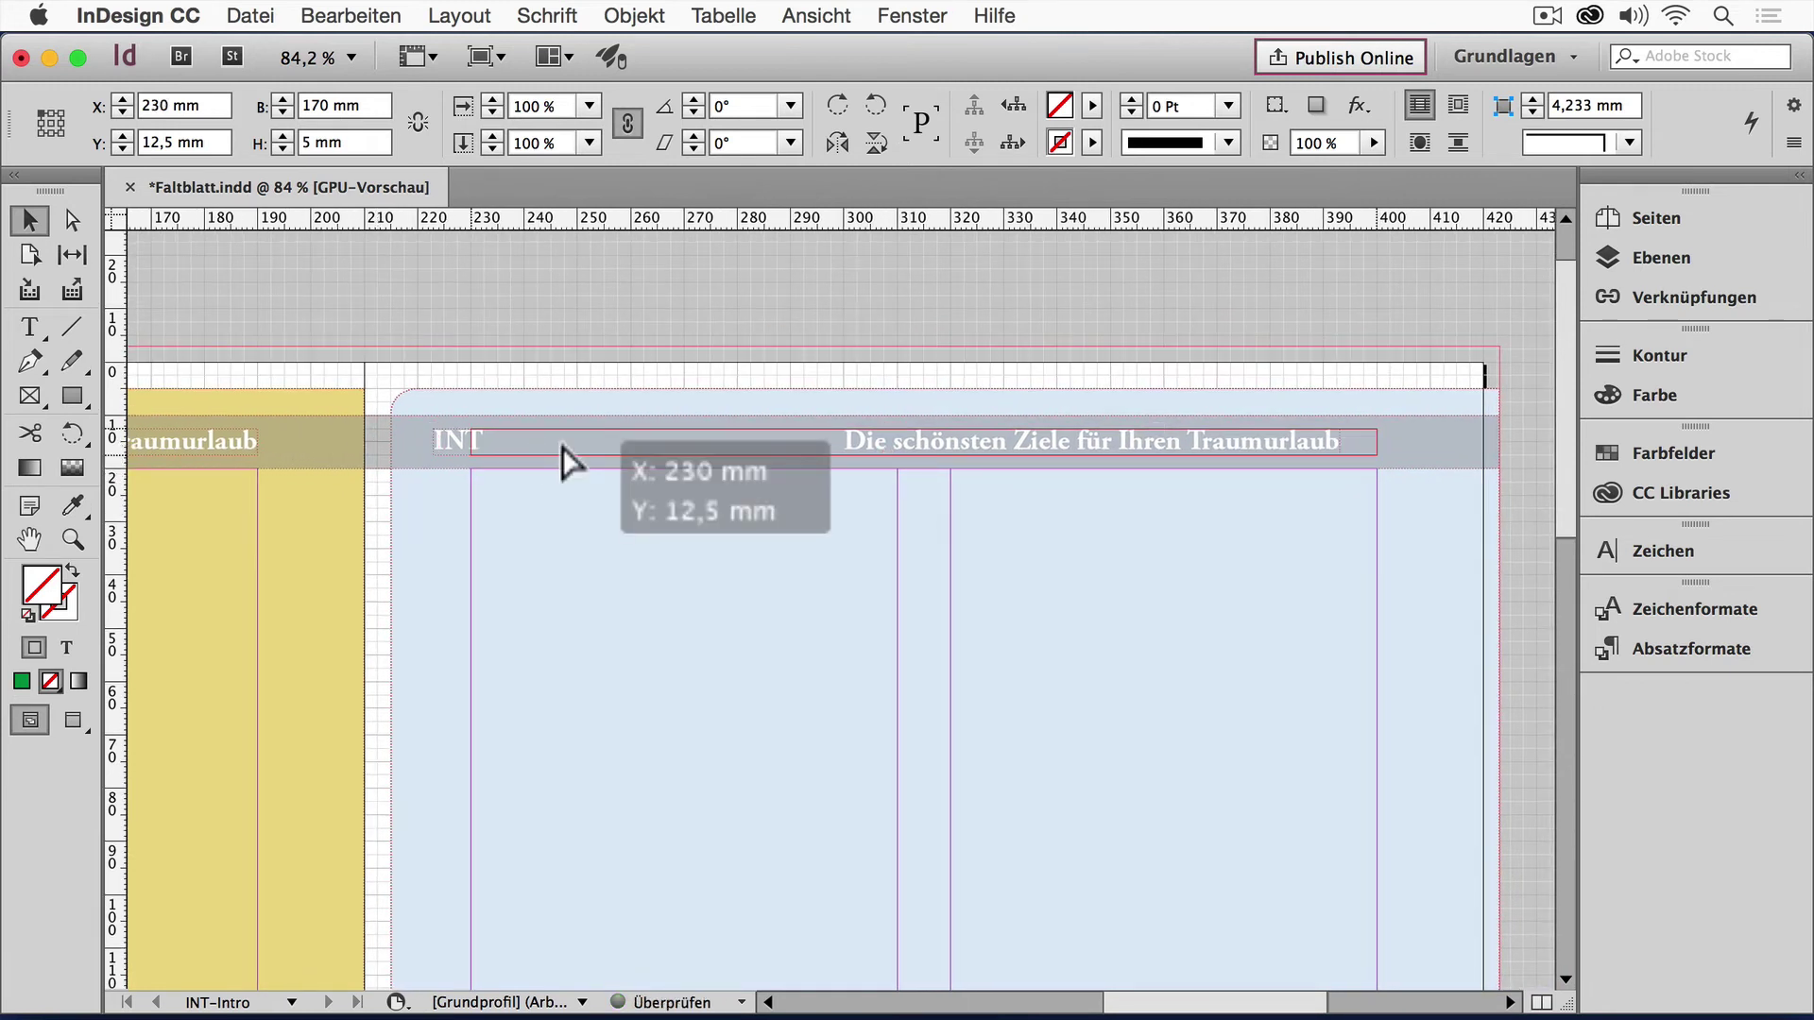
Step: Delete the indent tab and the slogan from the right page's header text, keeping only the page number marker
double_click(983, 451)
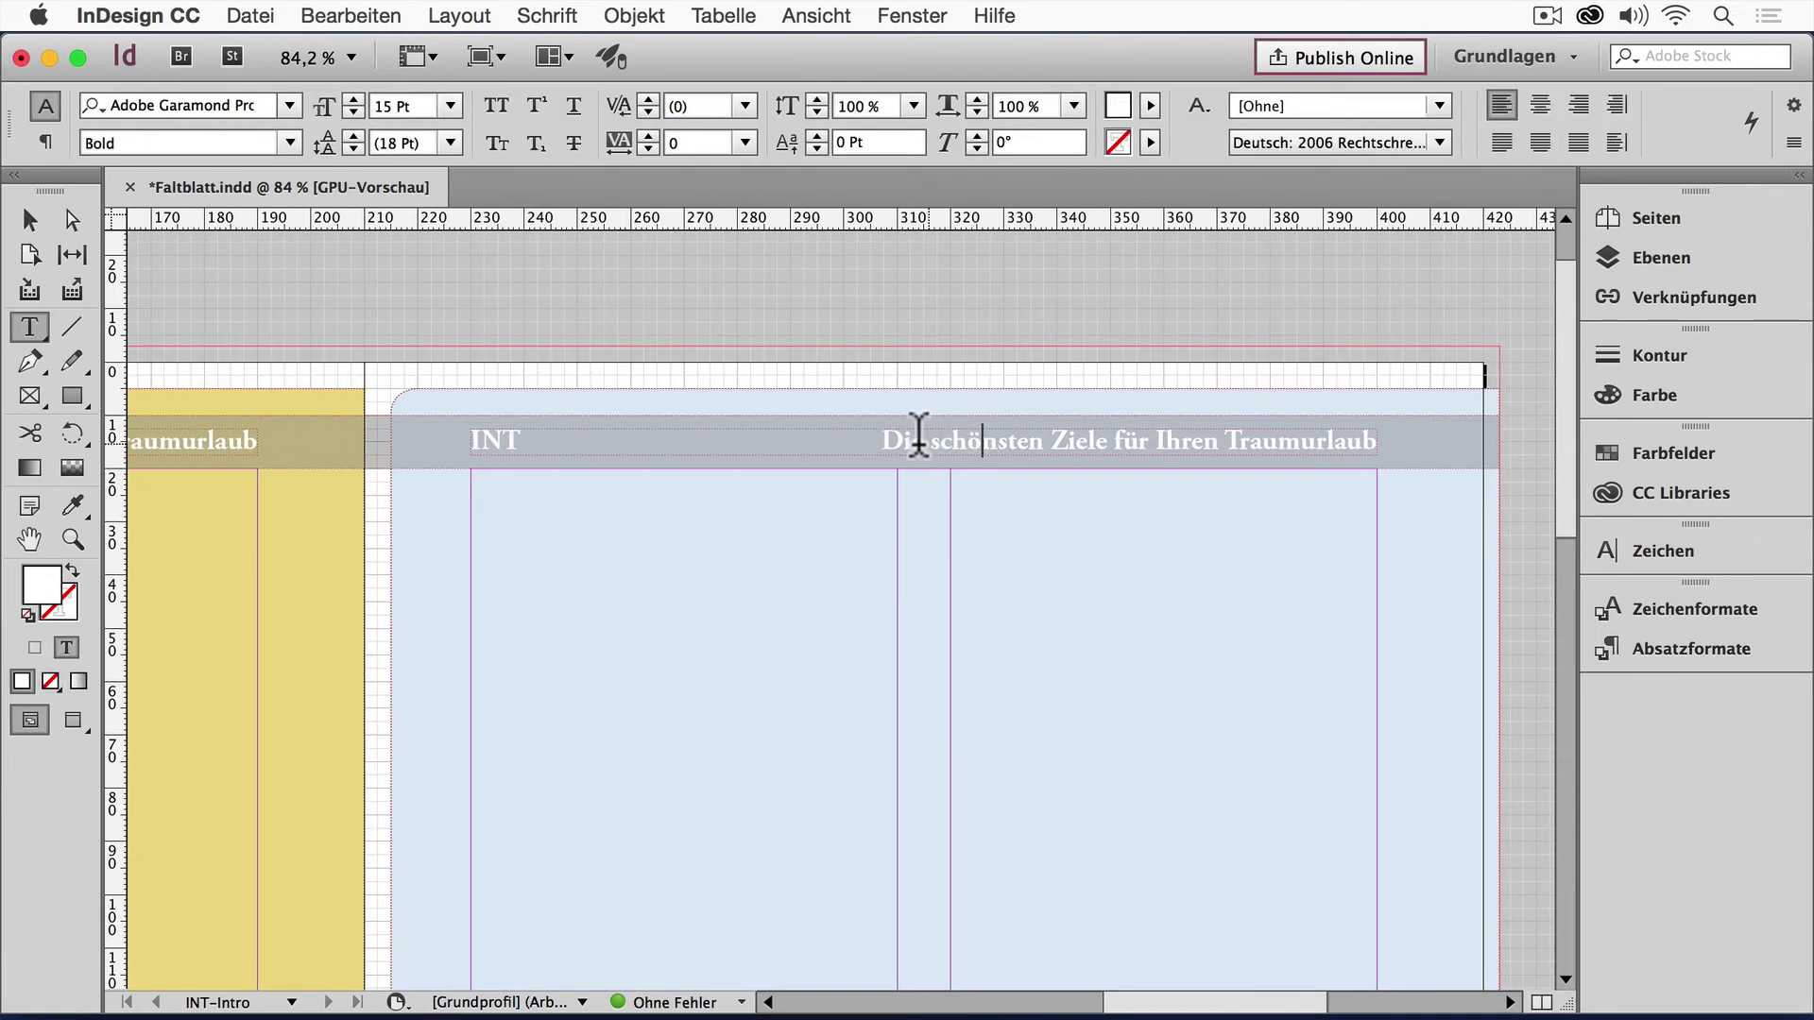
triple_click(525, 437)
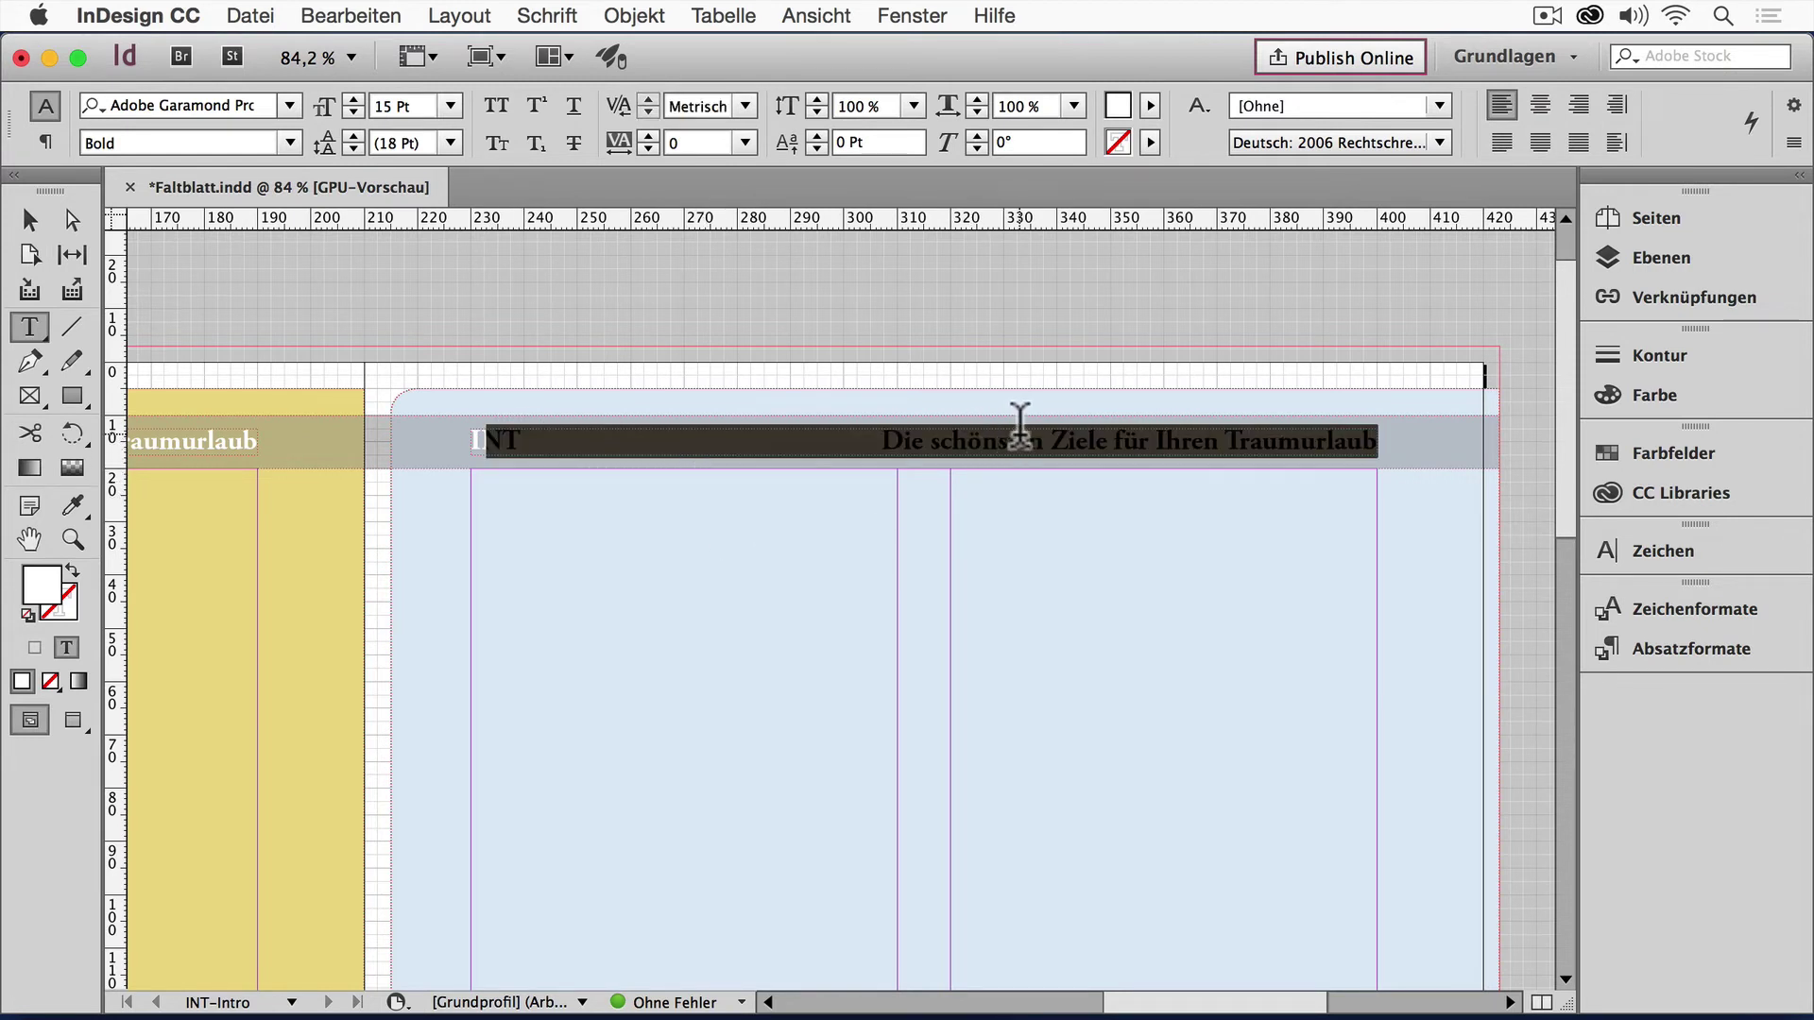
left_click(975, 437)
left_click_drag(487, 439, 1346, 486)
key("BackSpace")
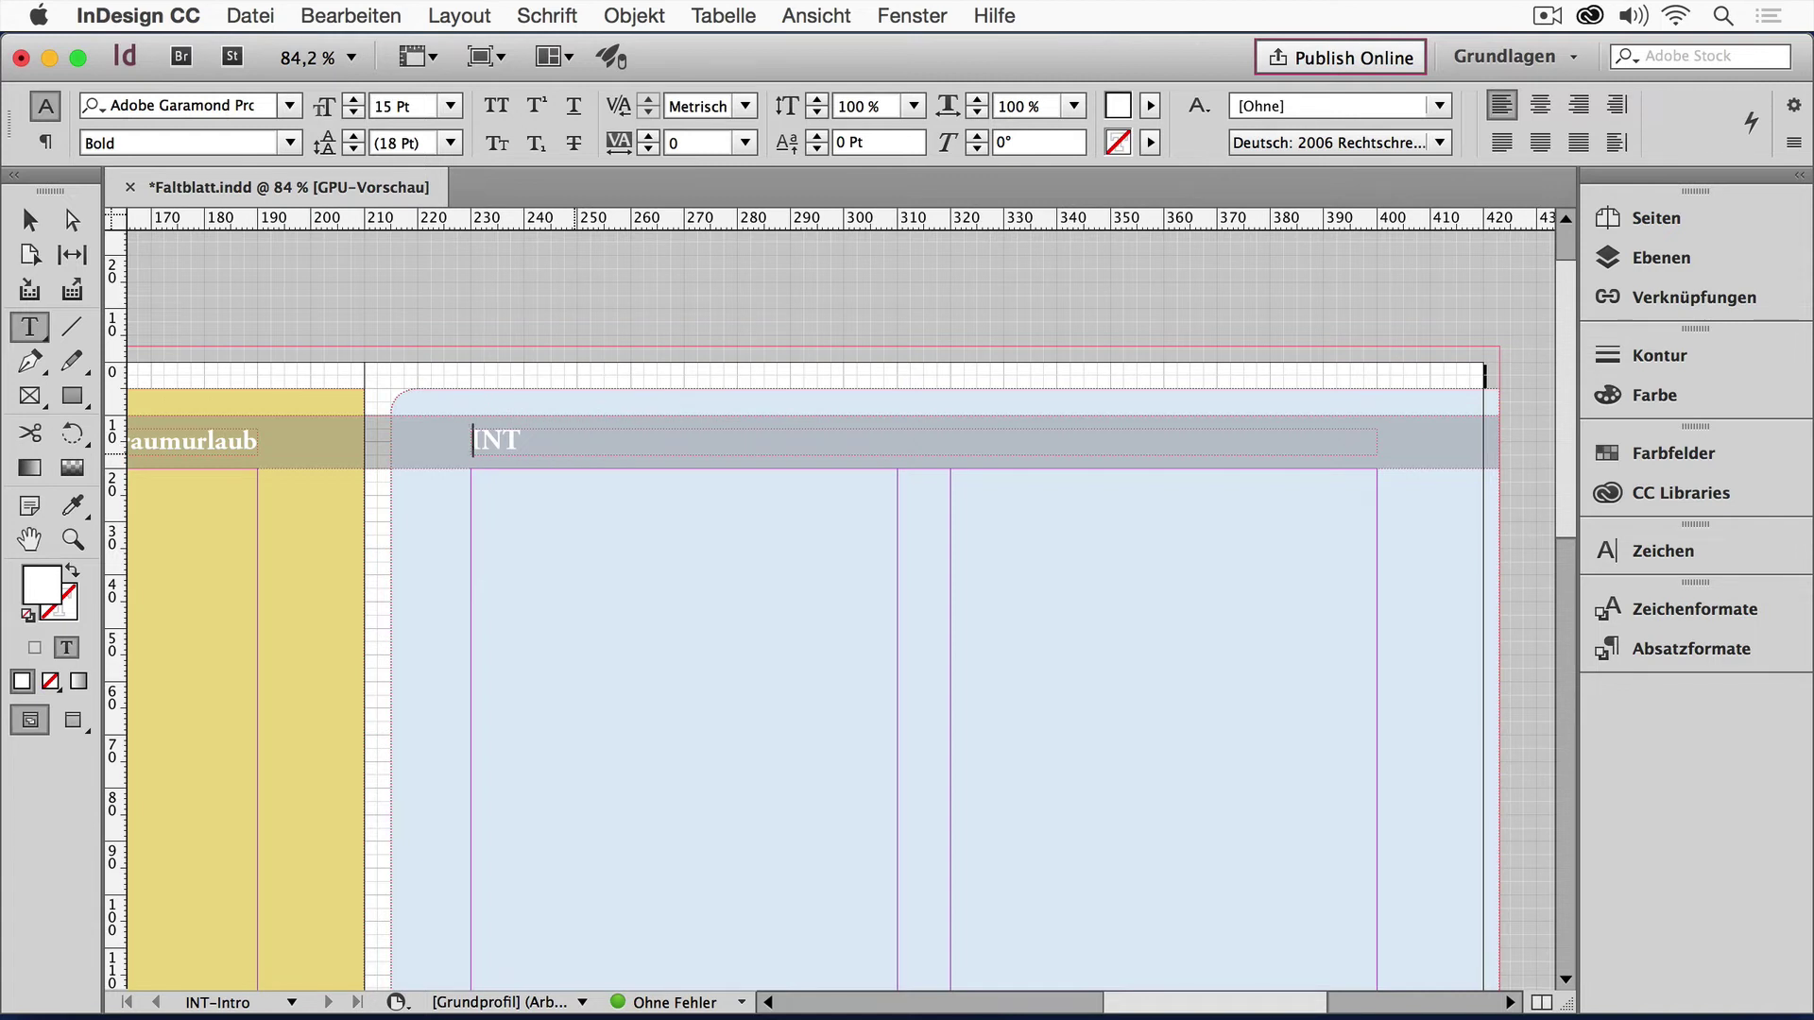
type("www.c-")
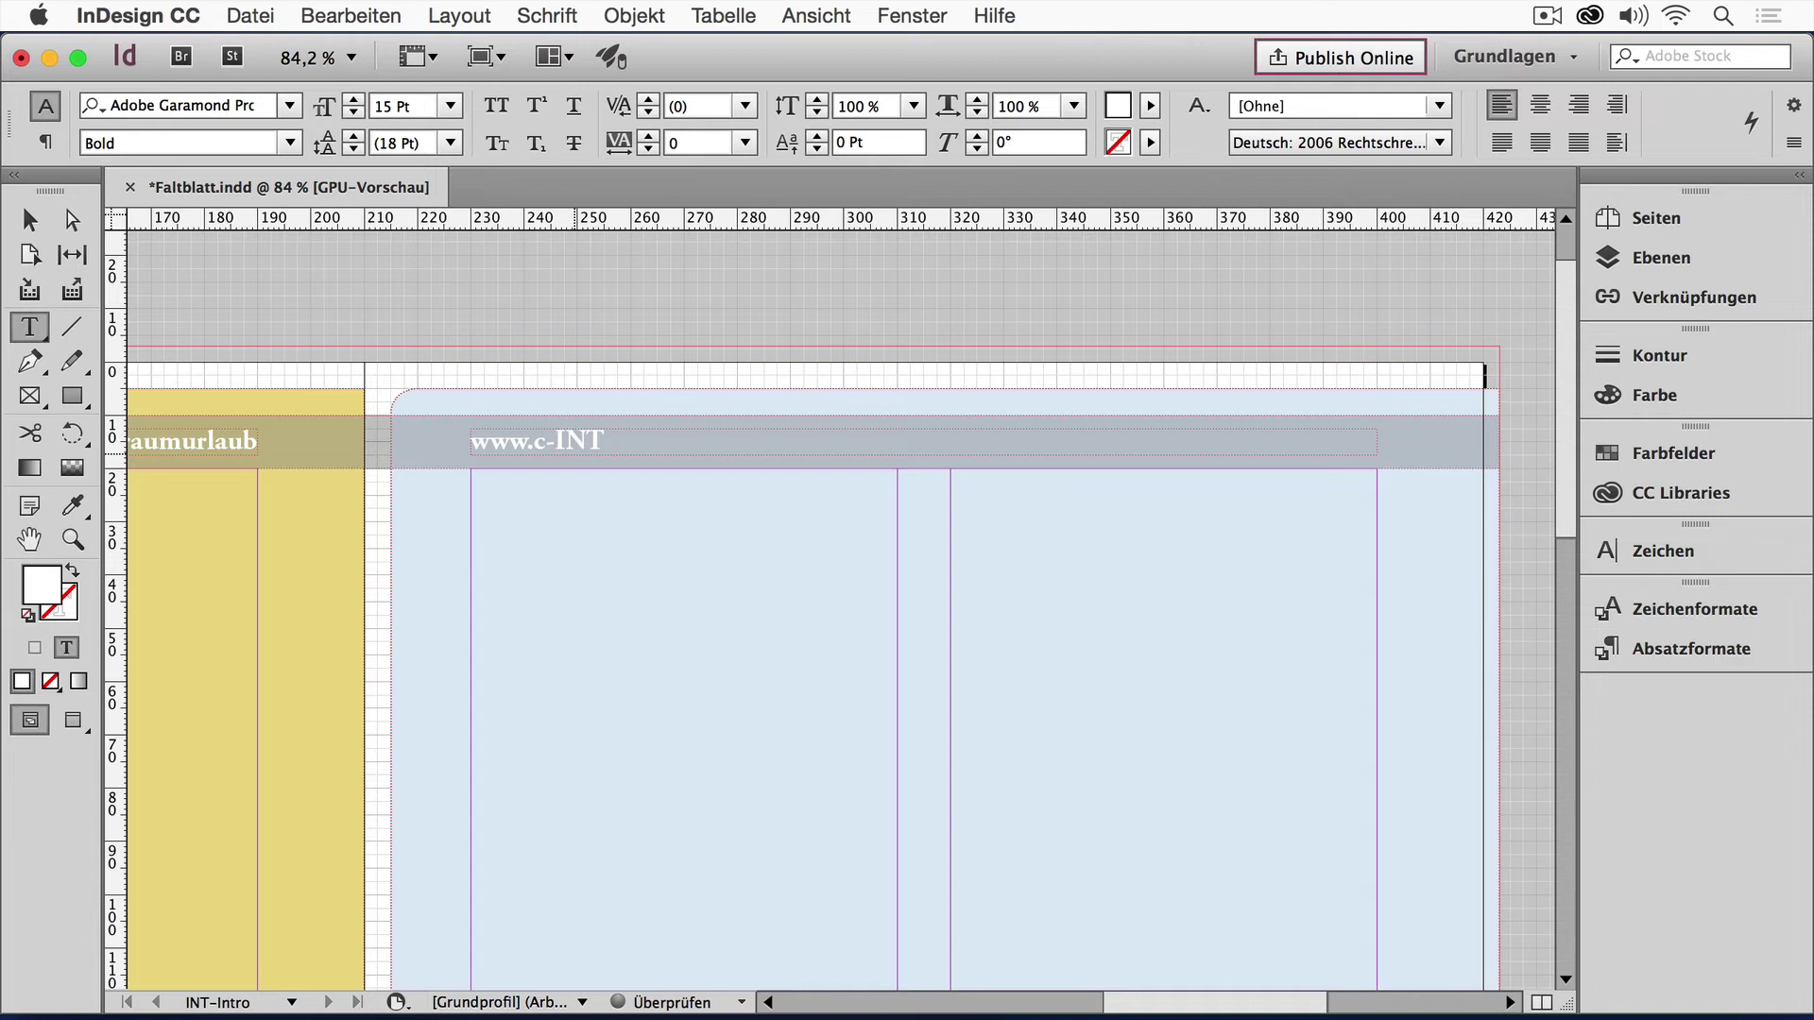
key("BackSpace")
type("lever-canaria.")
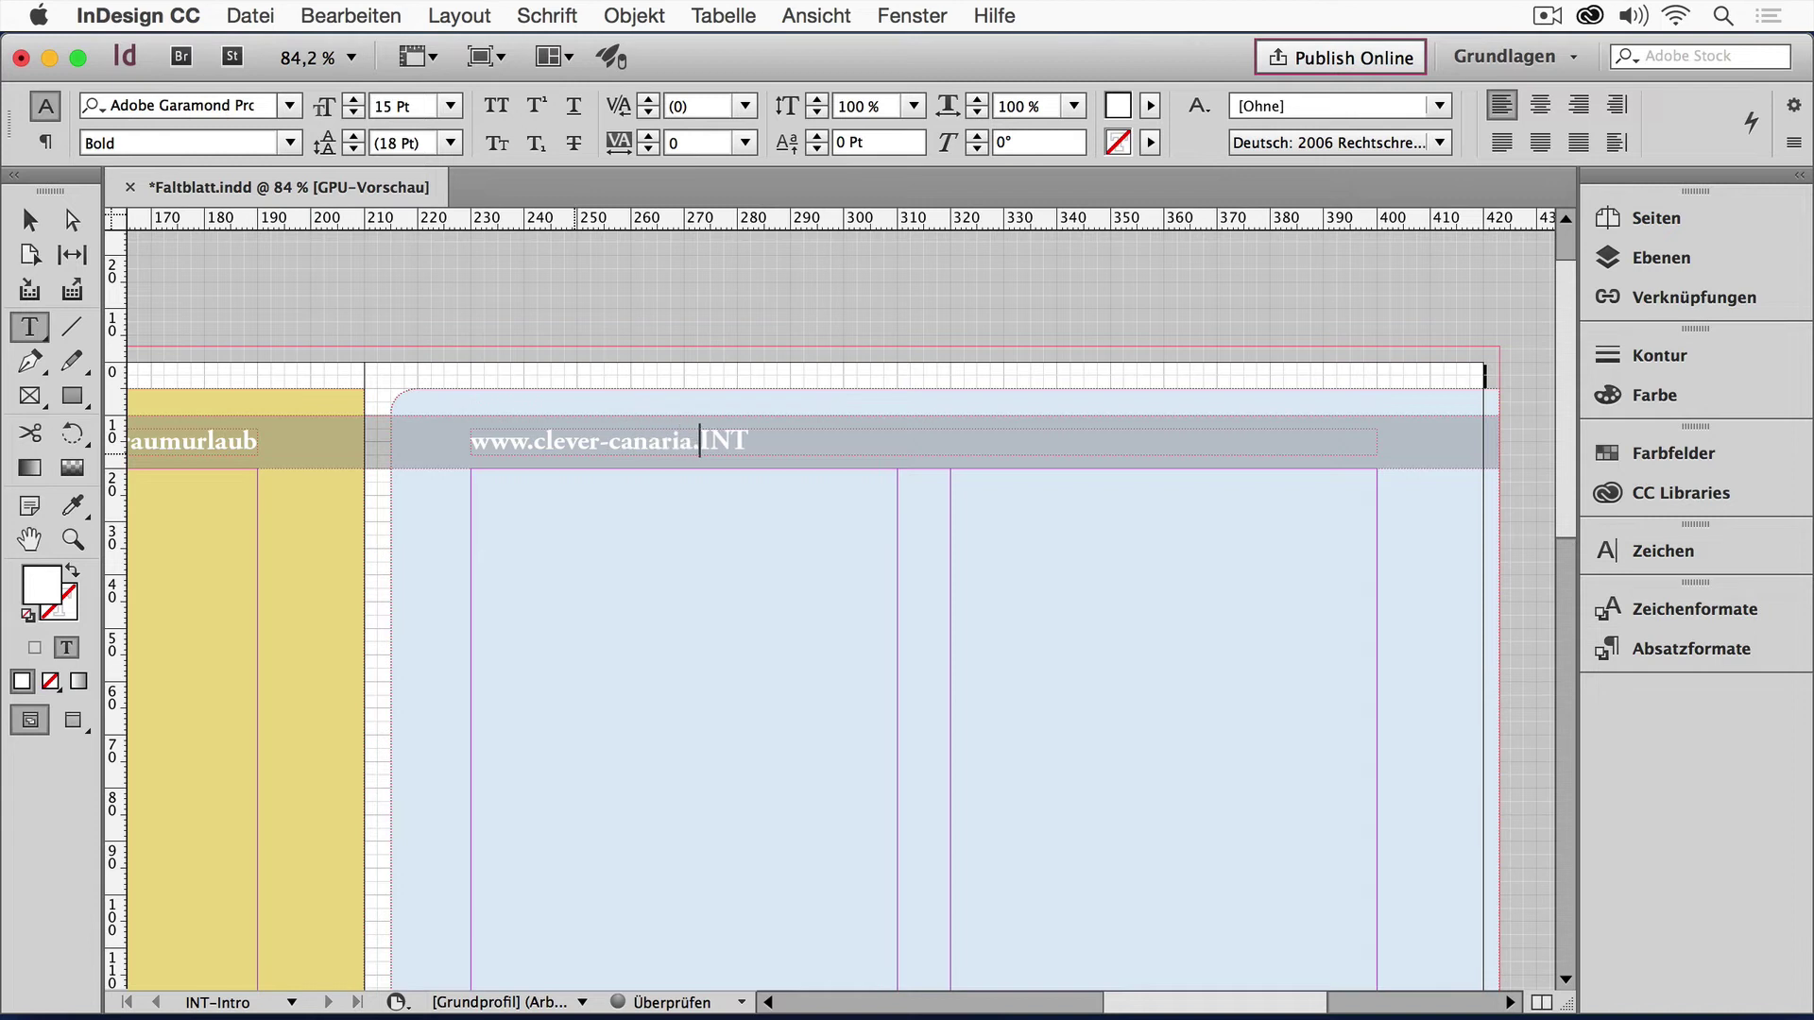
type("de")
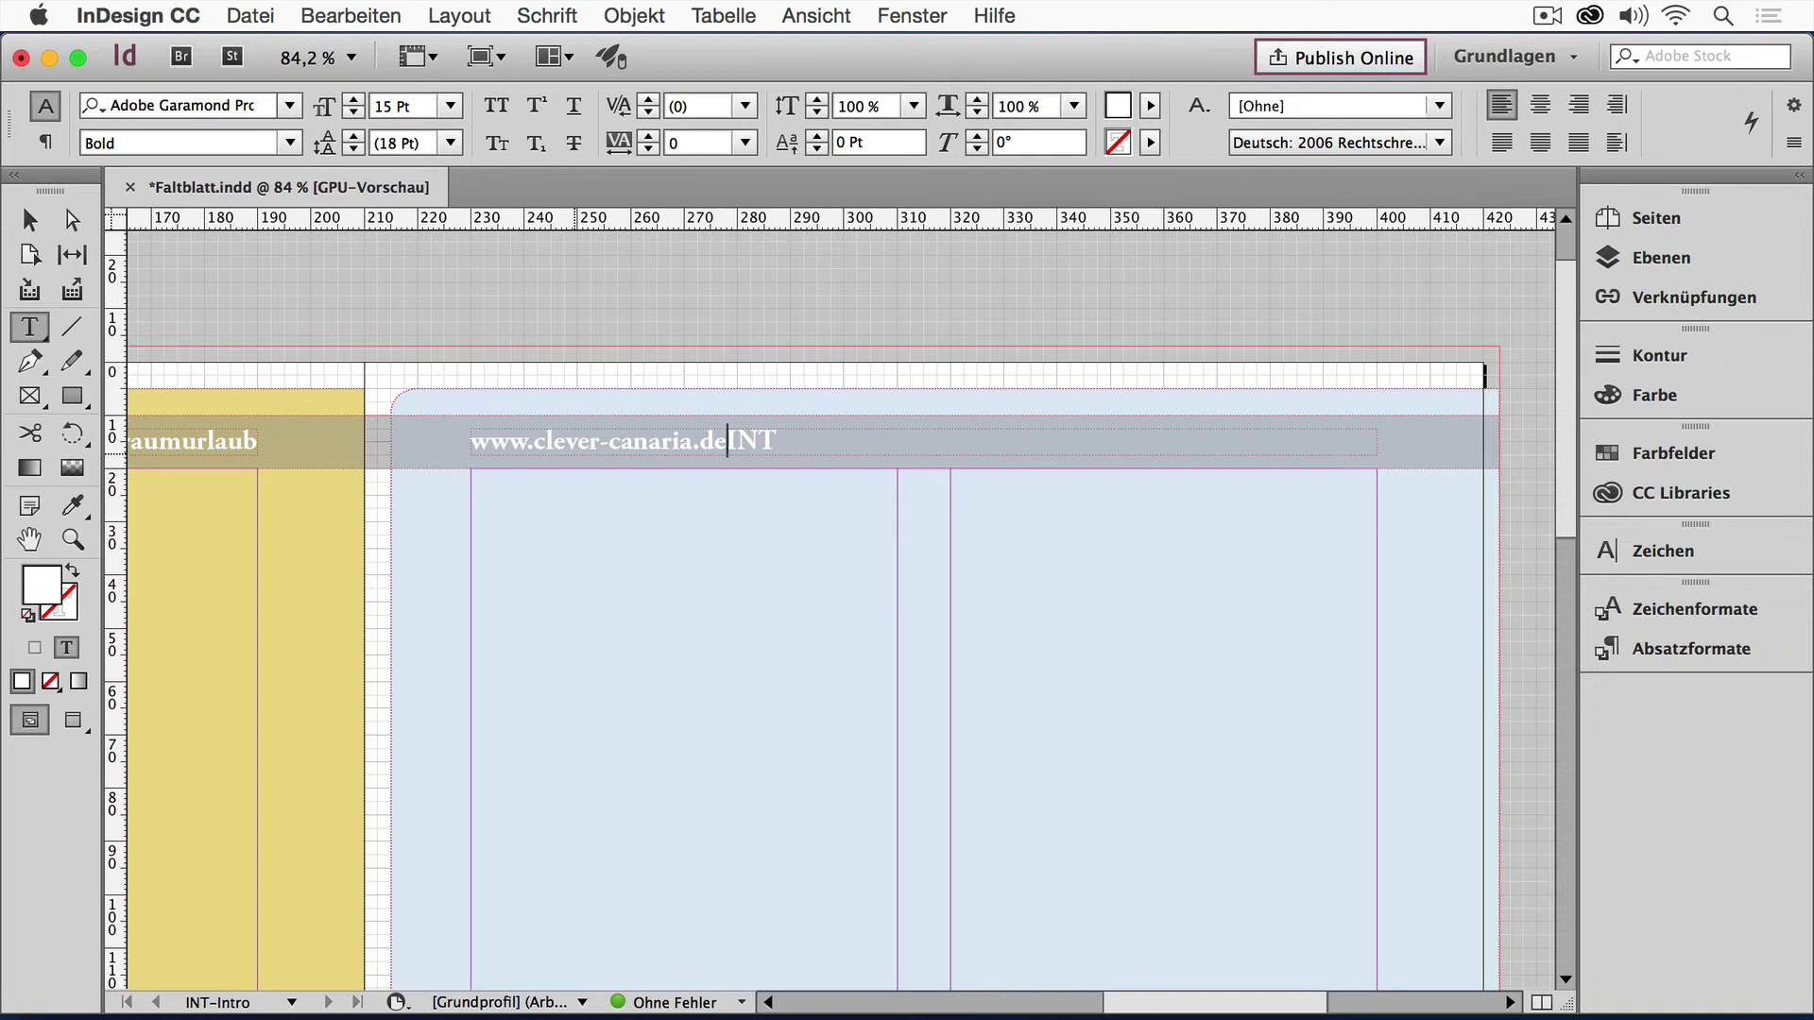
key("shift+Tab")
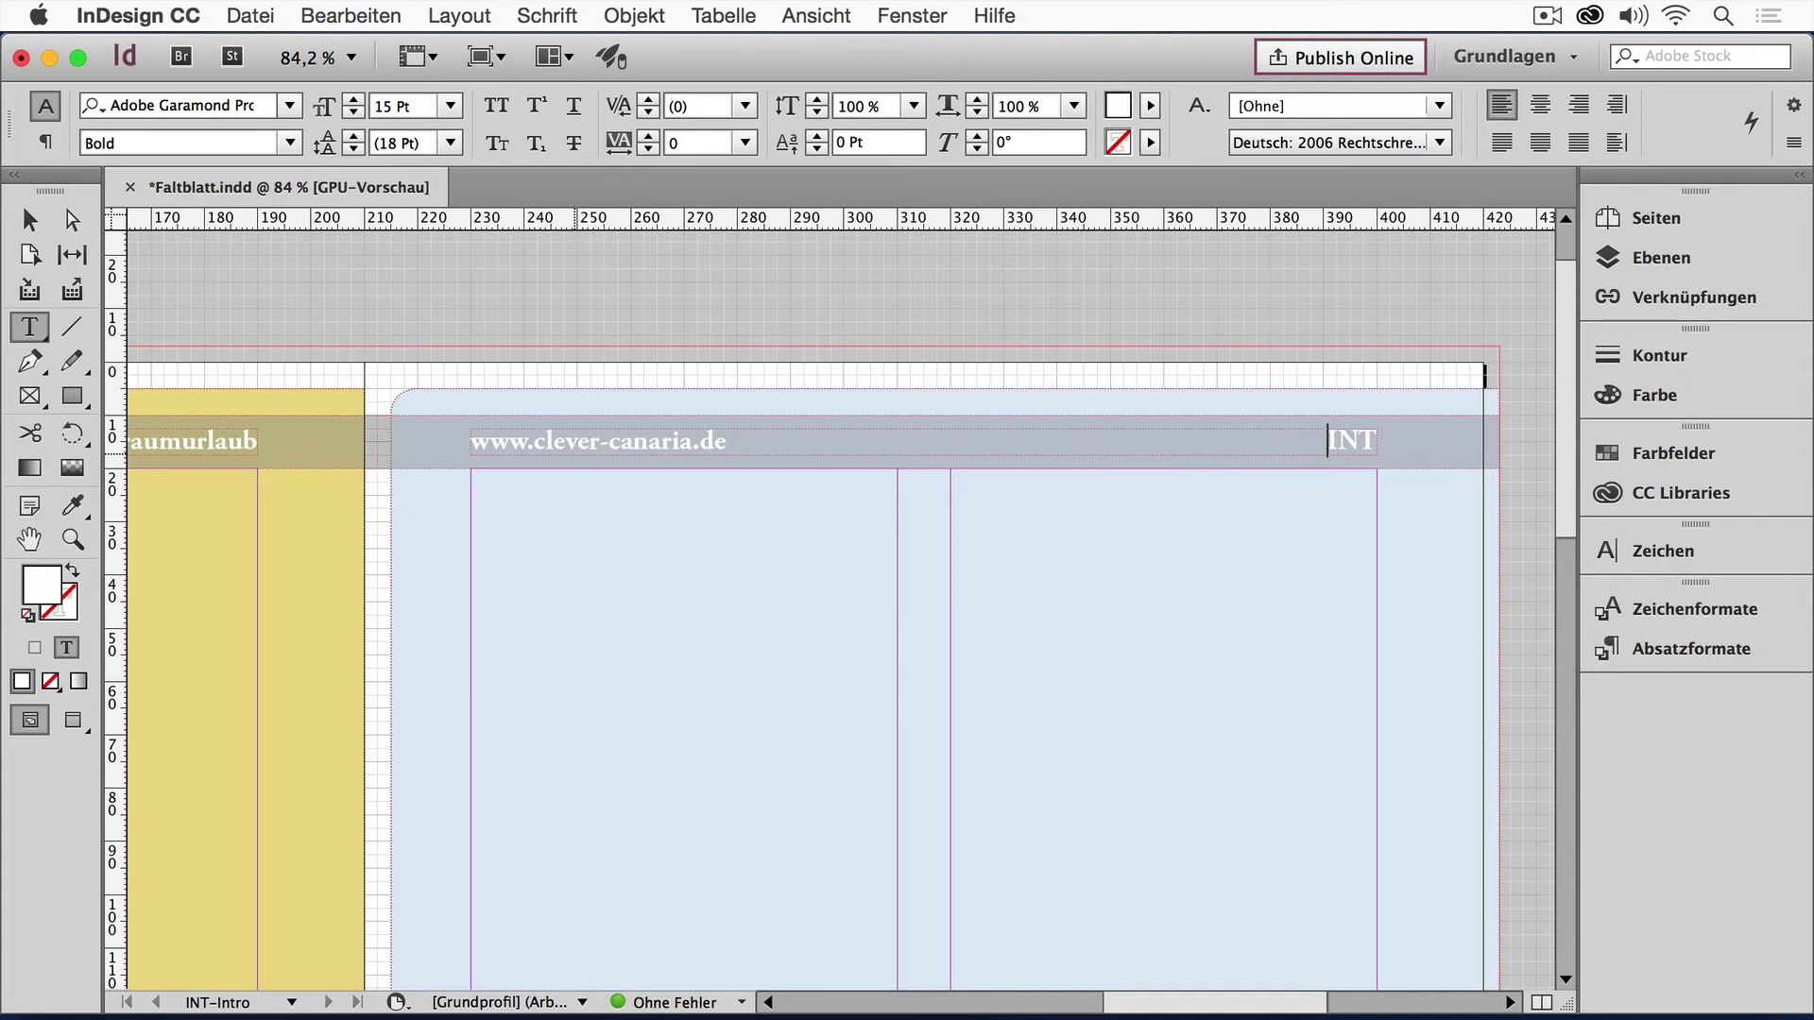
left_click(28, 220)
left_click(357, 253)
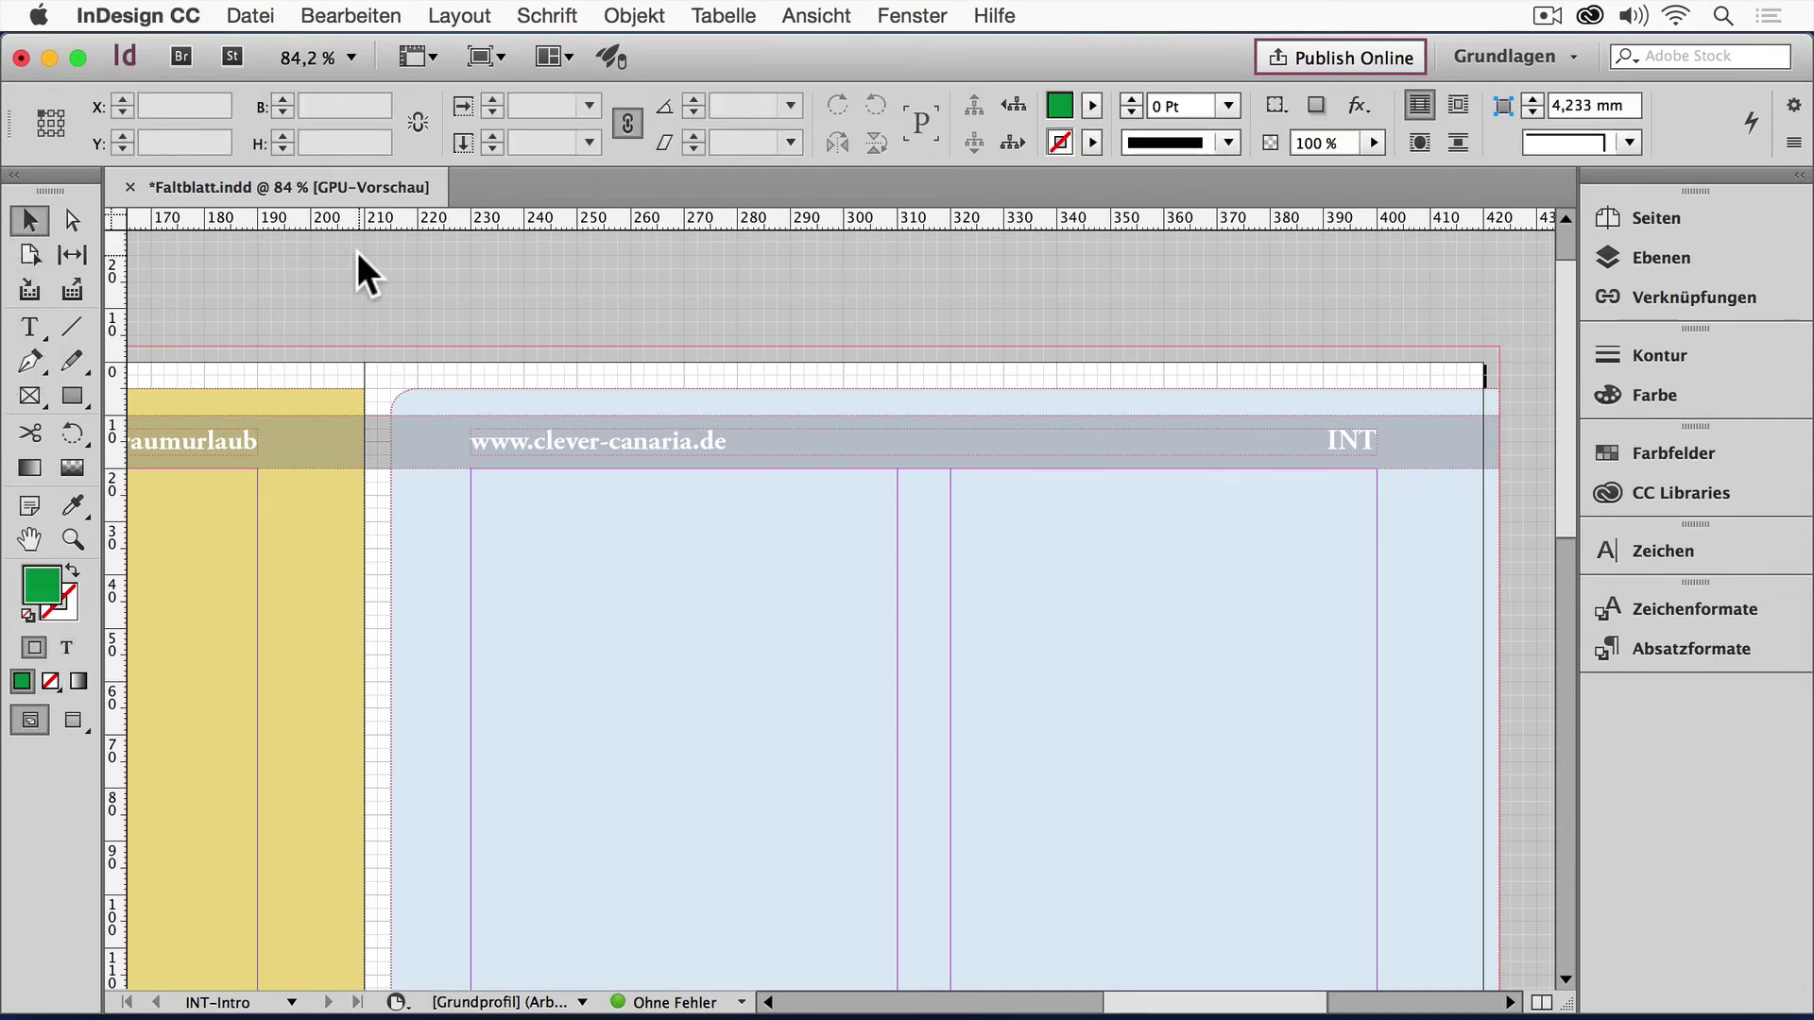
Step: Check the finished master spread, and examine the automatic page number in the header of document page 1
key("super+0")
left_click_drag(381, 404, 653, 412)
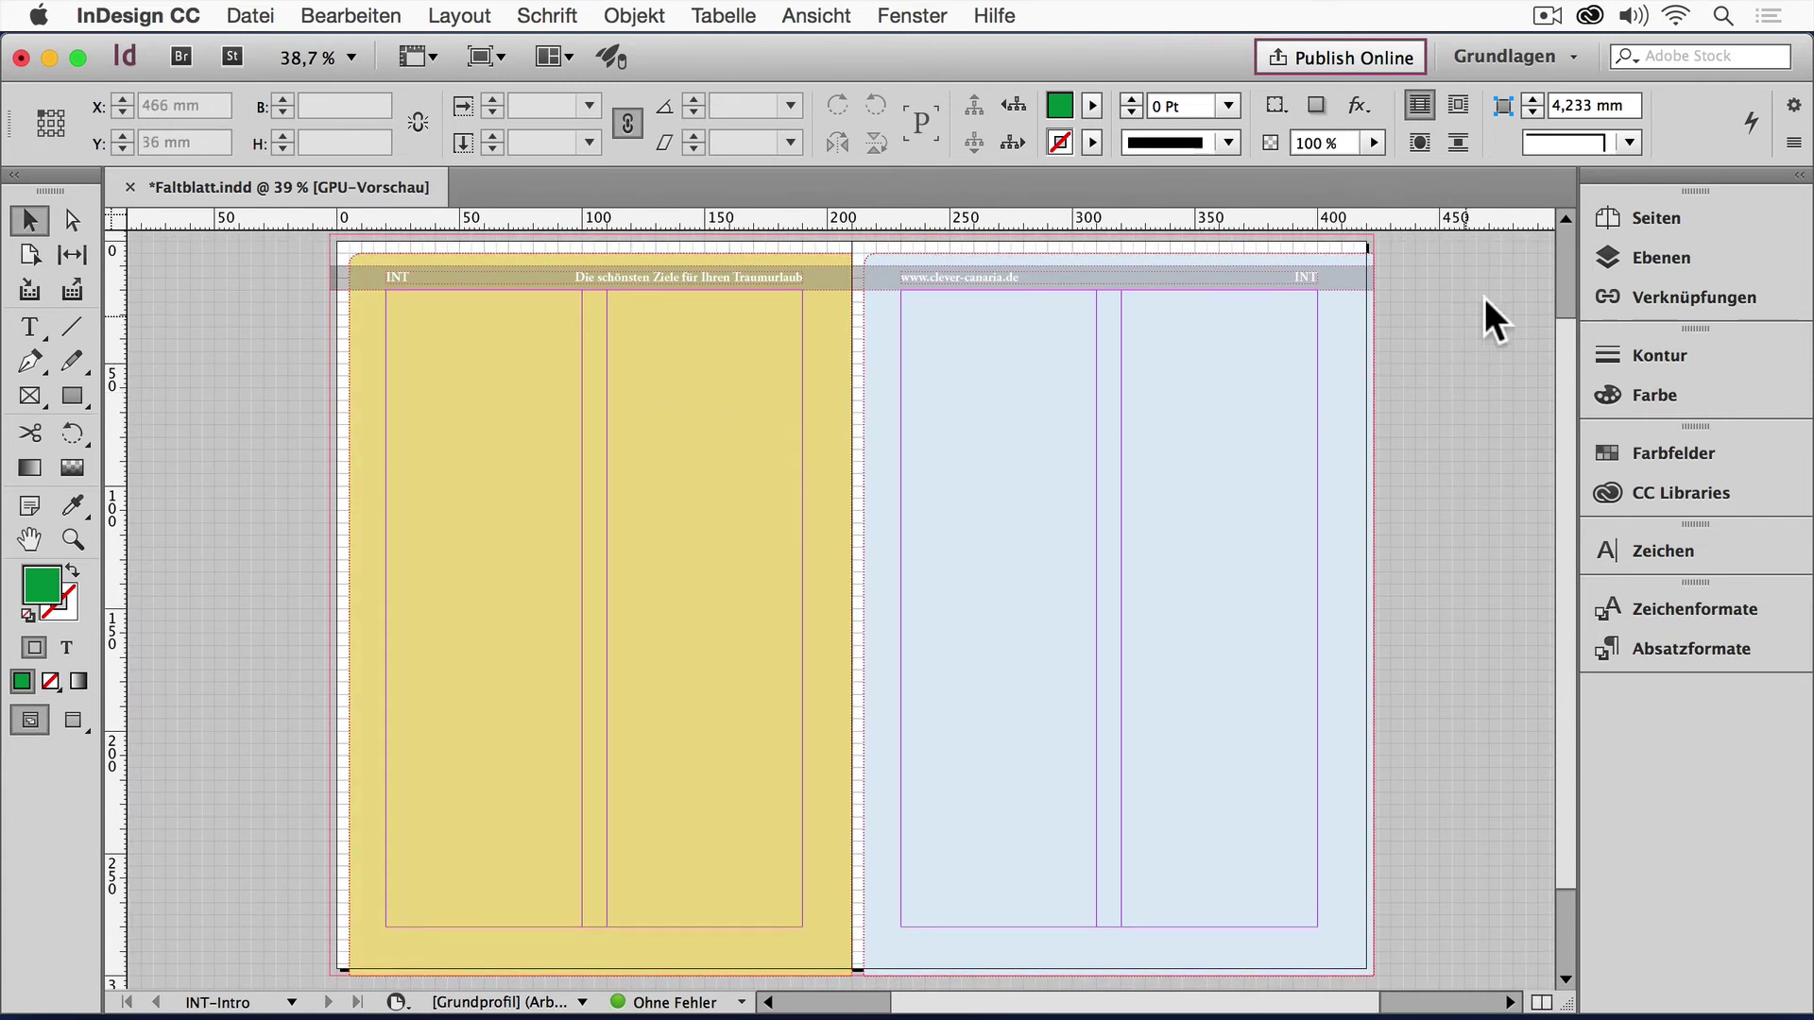
left_click(1667, 210)
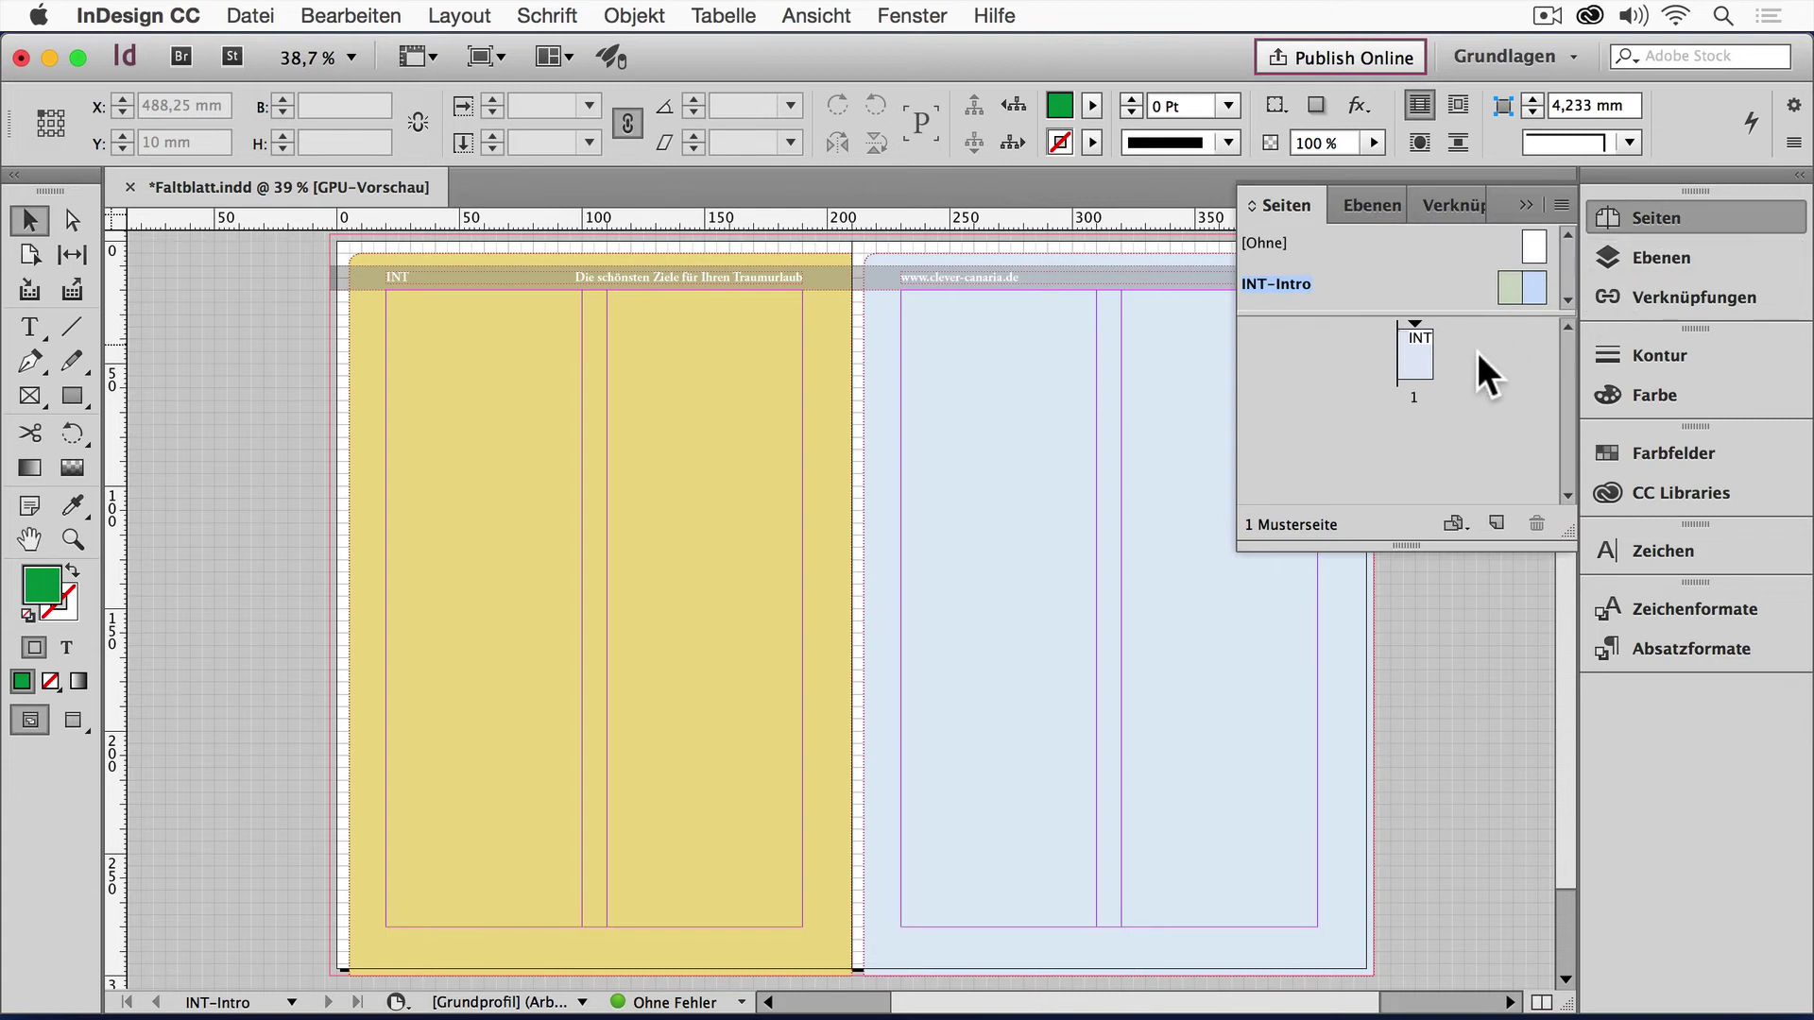
double_click(1416, 357)
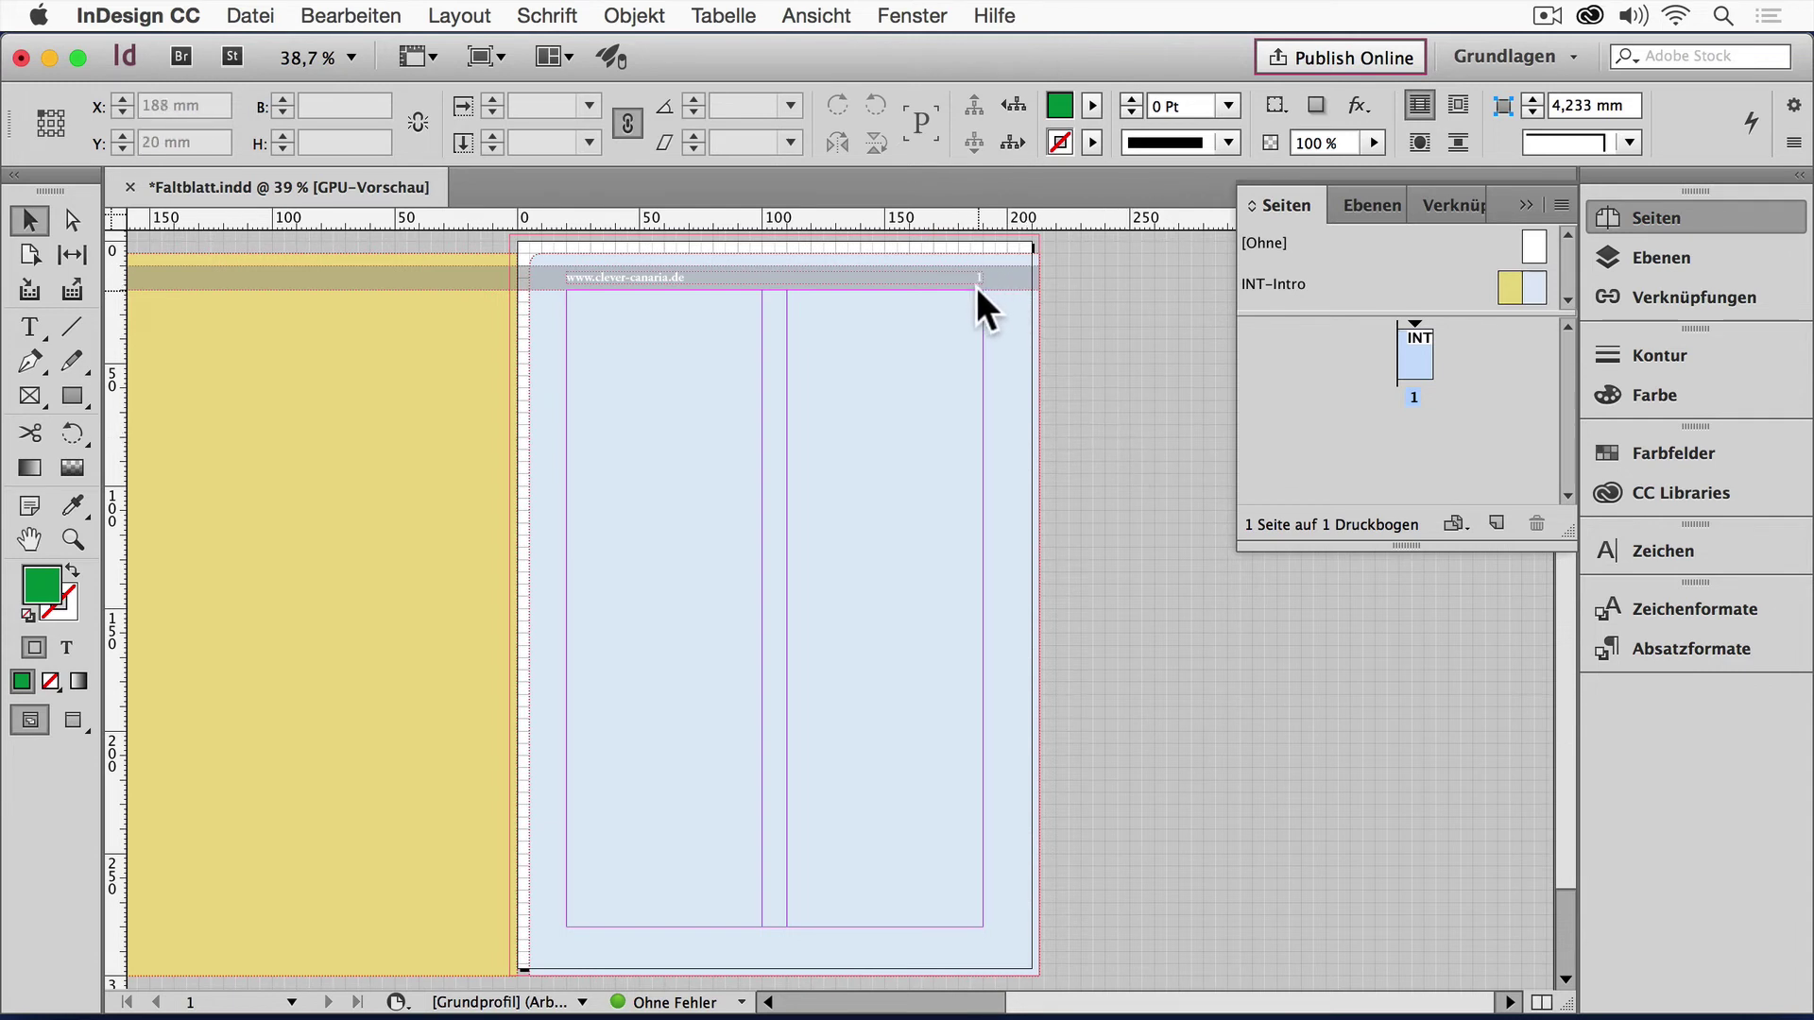
key("super+space")
left_click(834, 315)
left_click(1000, 445)
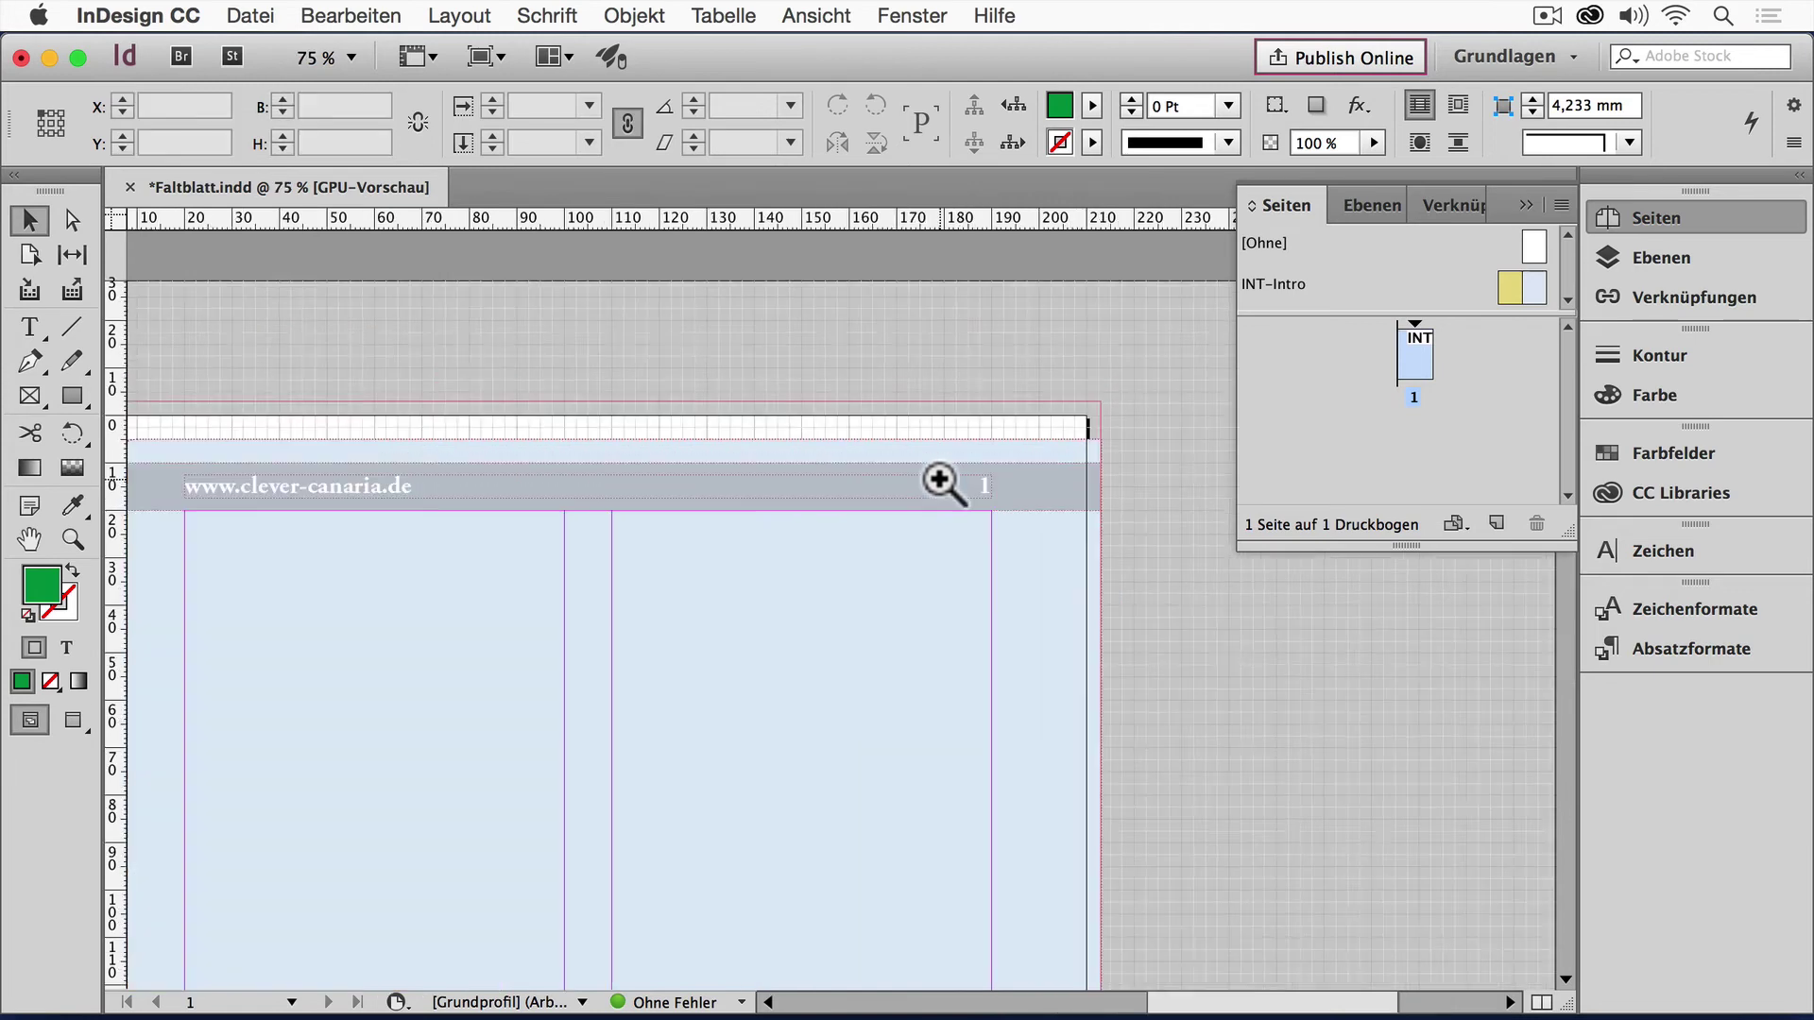
left_click(942, 484)
left_click_drag(672, 677, 846, 479)
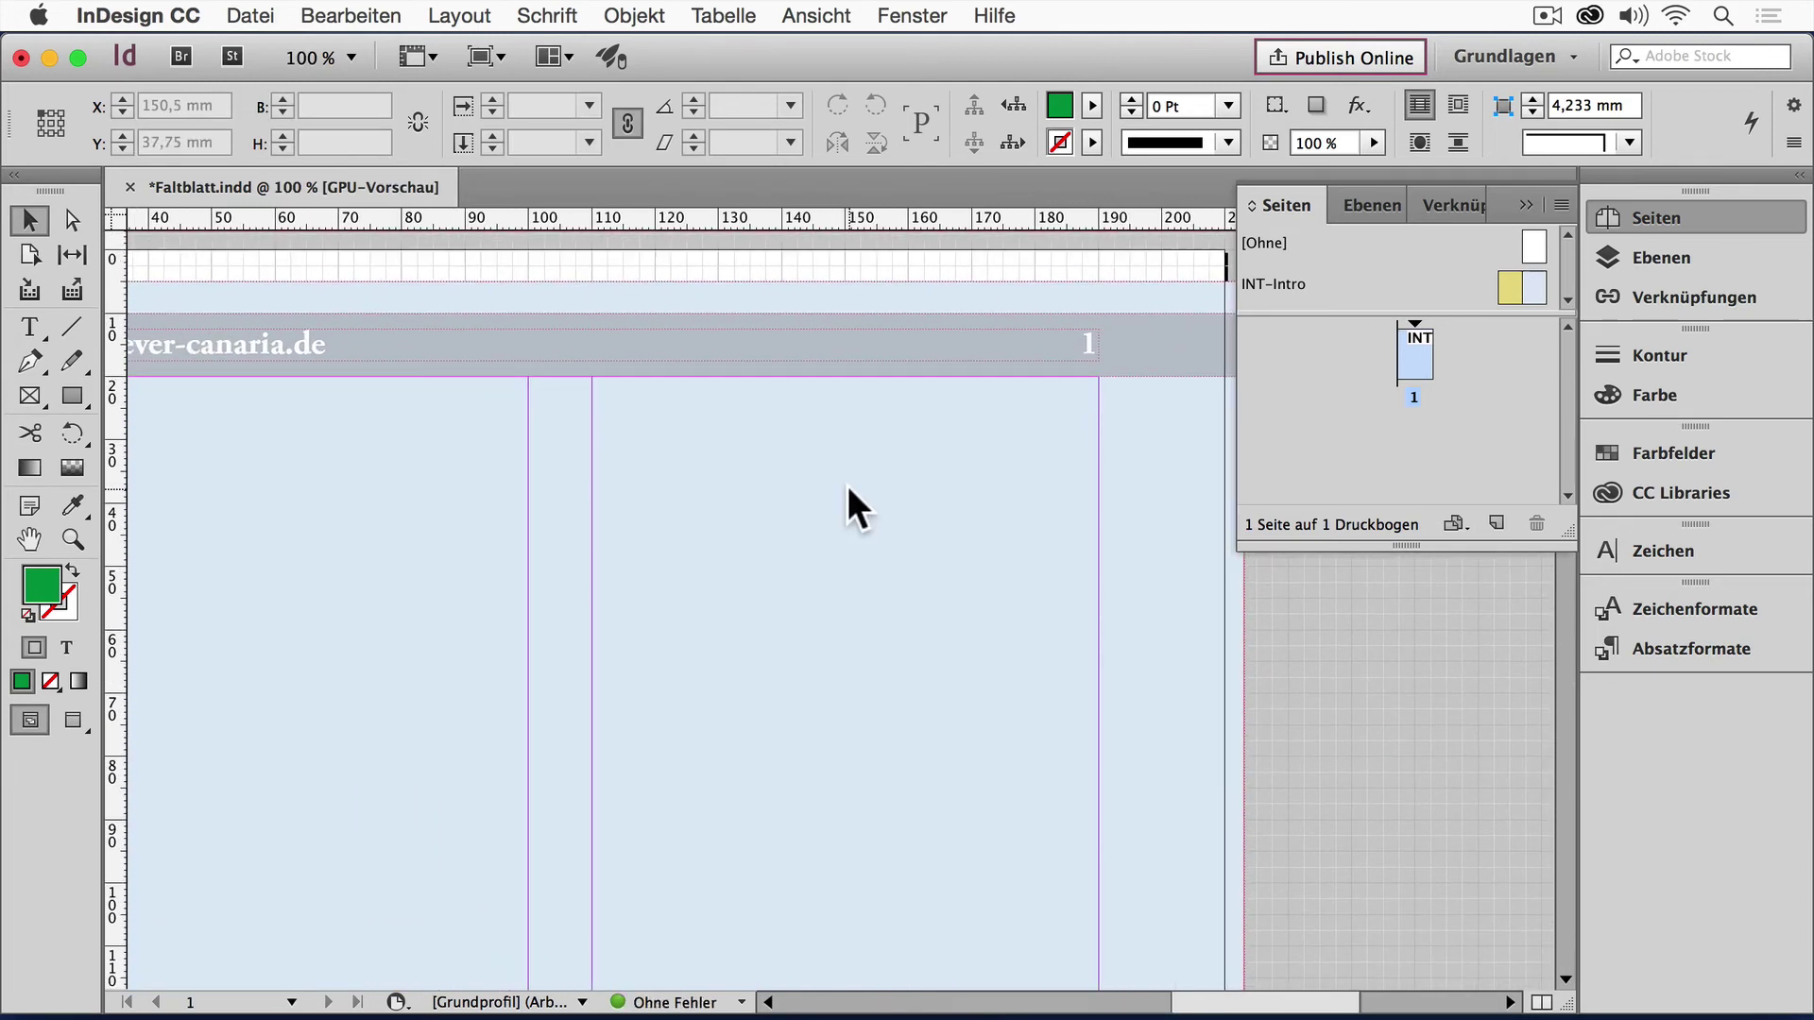
key("super+0")
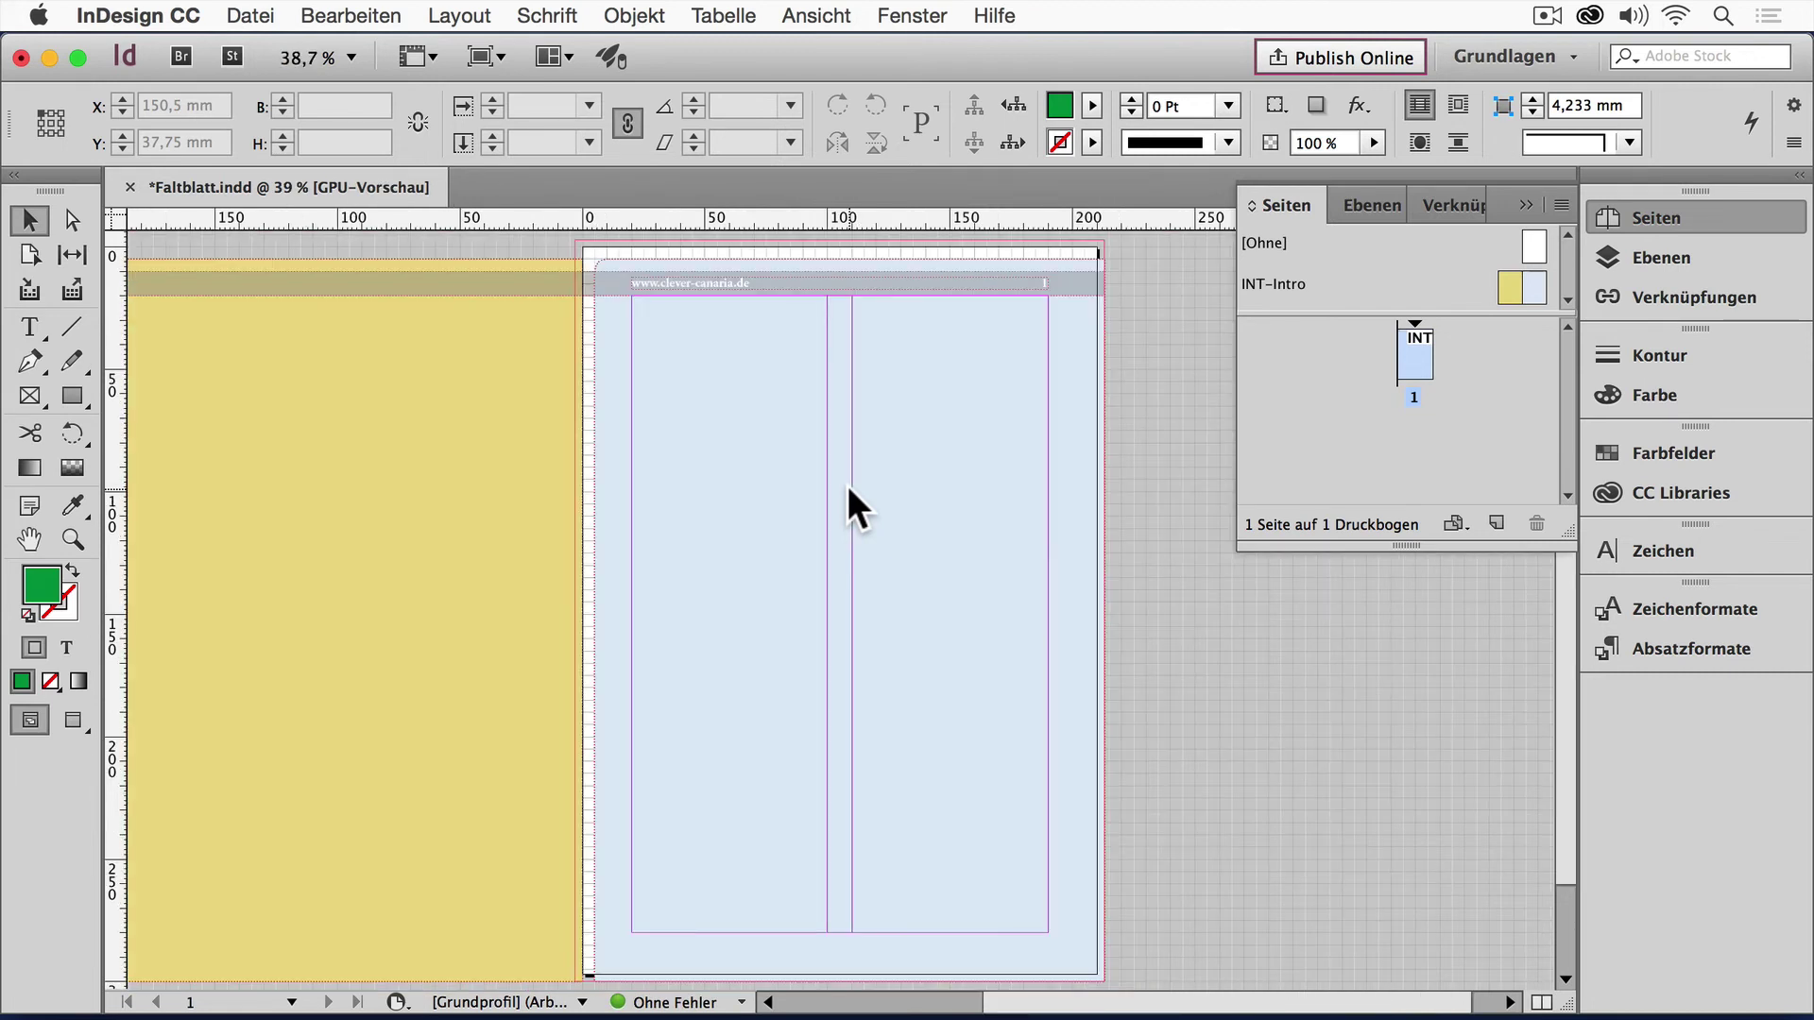
left_click_drag(769, 494, 863, 510)
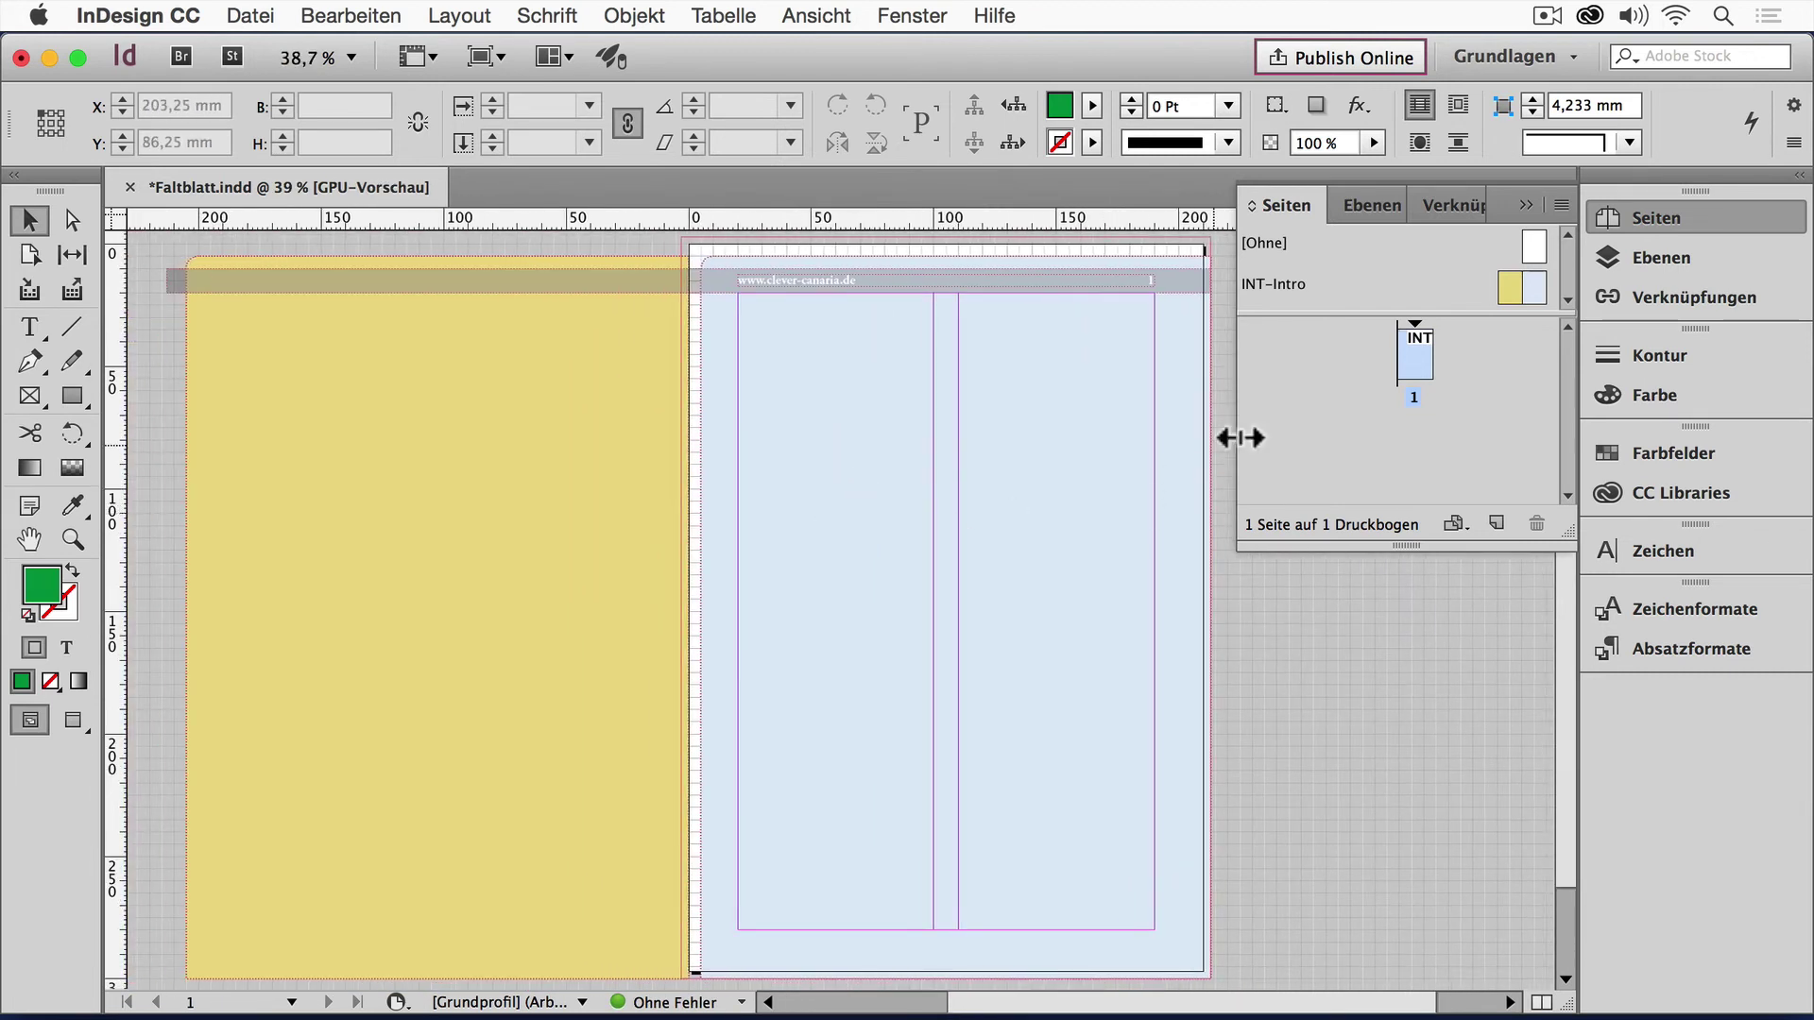
Step: Enlarge the master page area of the page overview and duplicate the INT-Intro master spread
left_click_drag(1360, 315, 1365, 375)
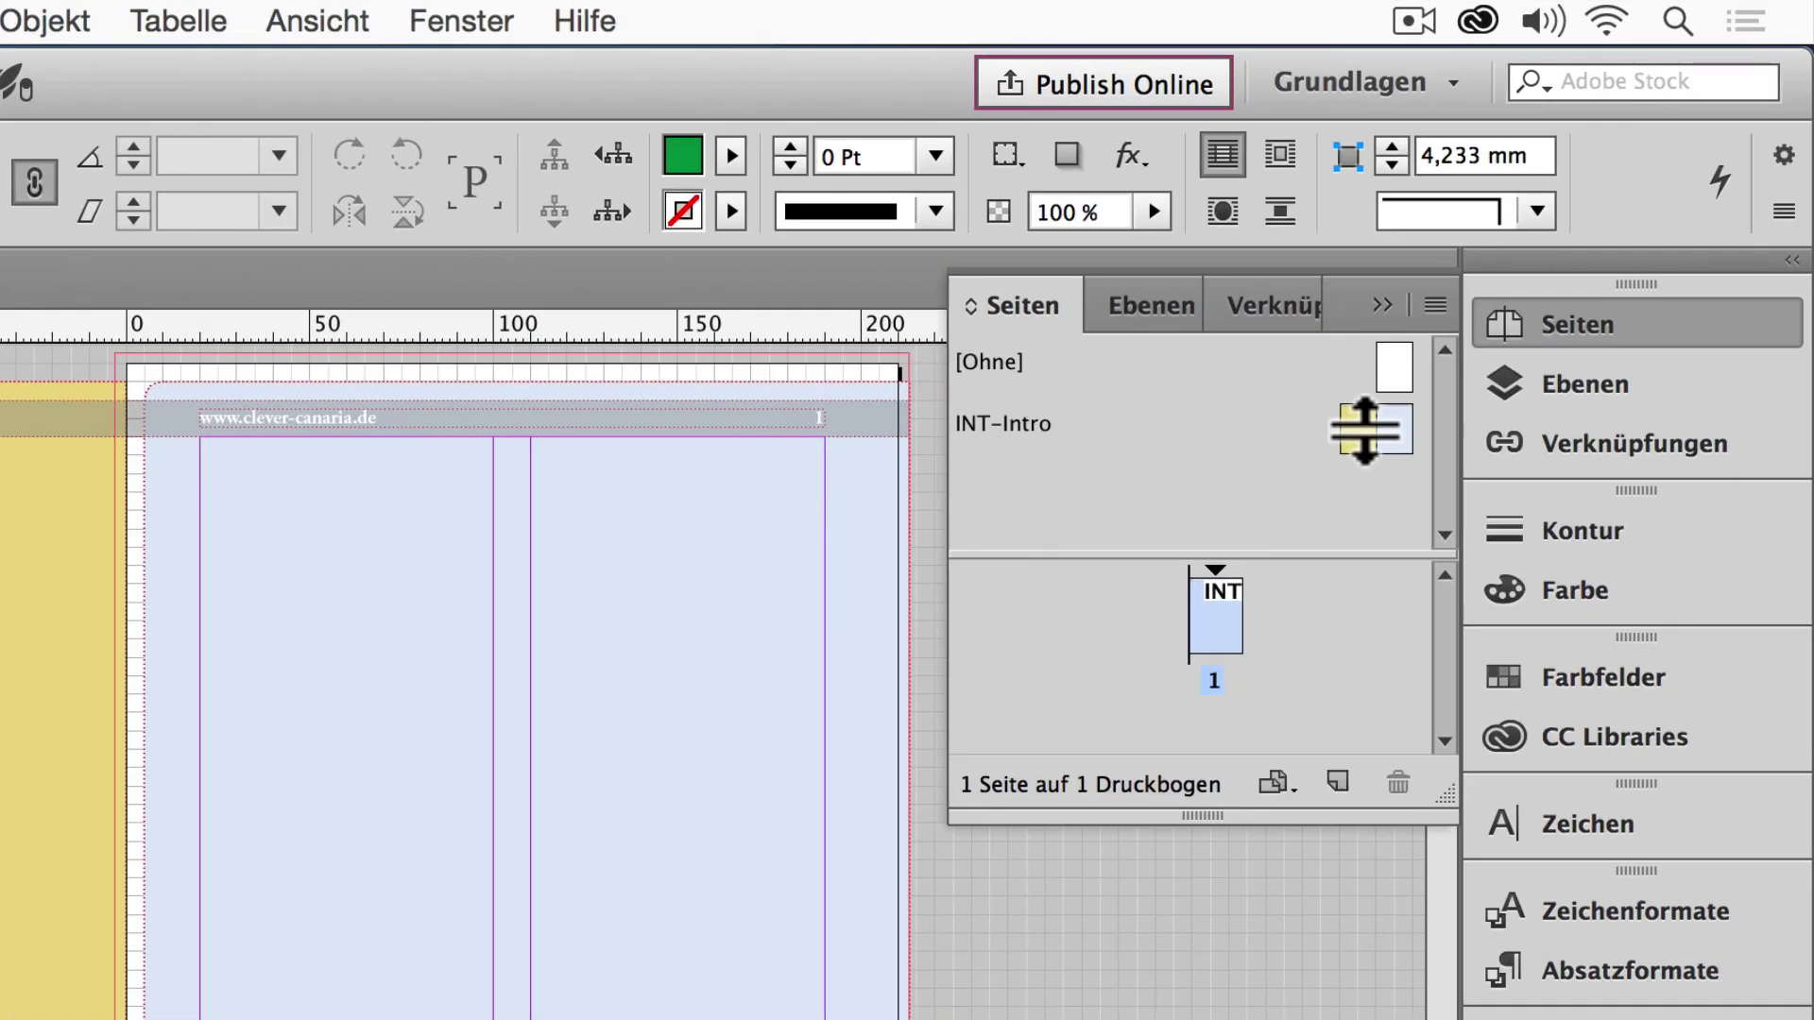
left_click_drag(1364, 432, 1369, 445)
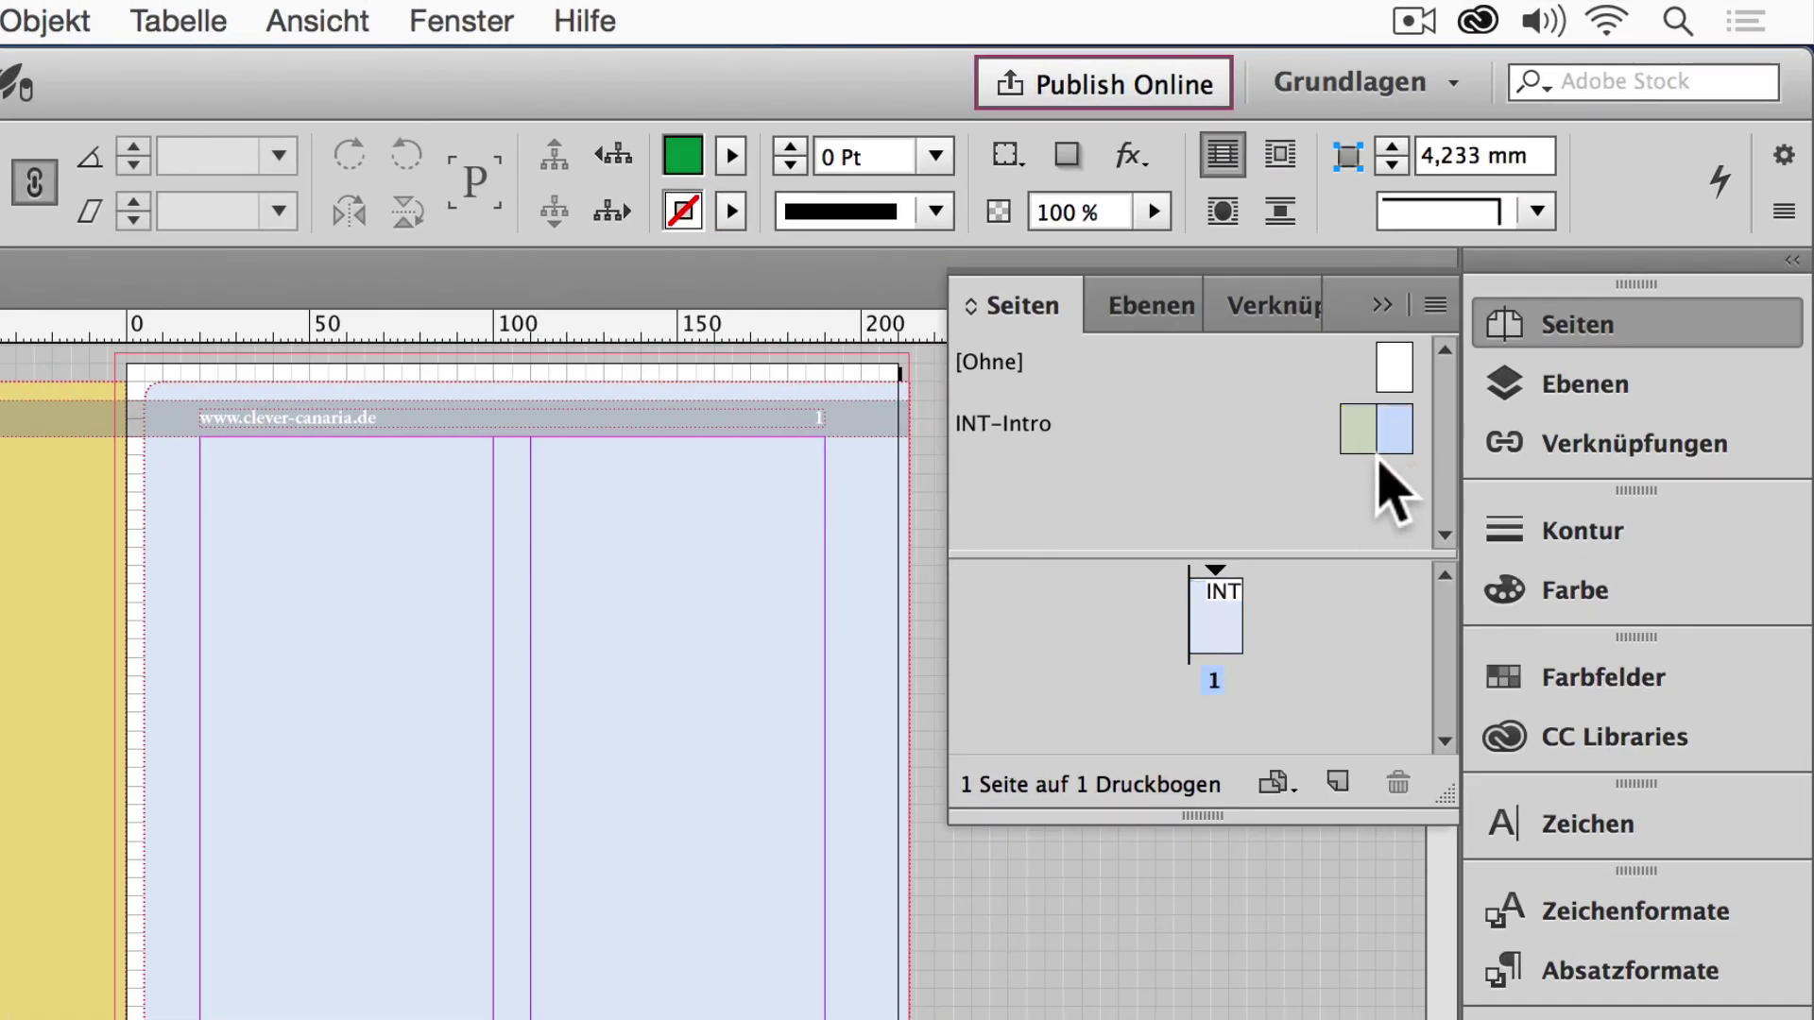
left_click_drag(1396, 425, 1342, 784)
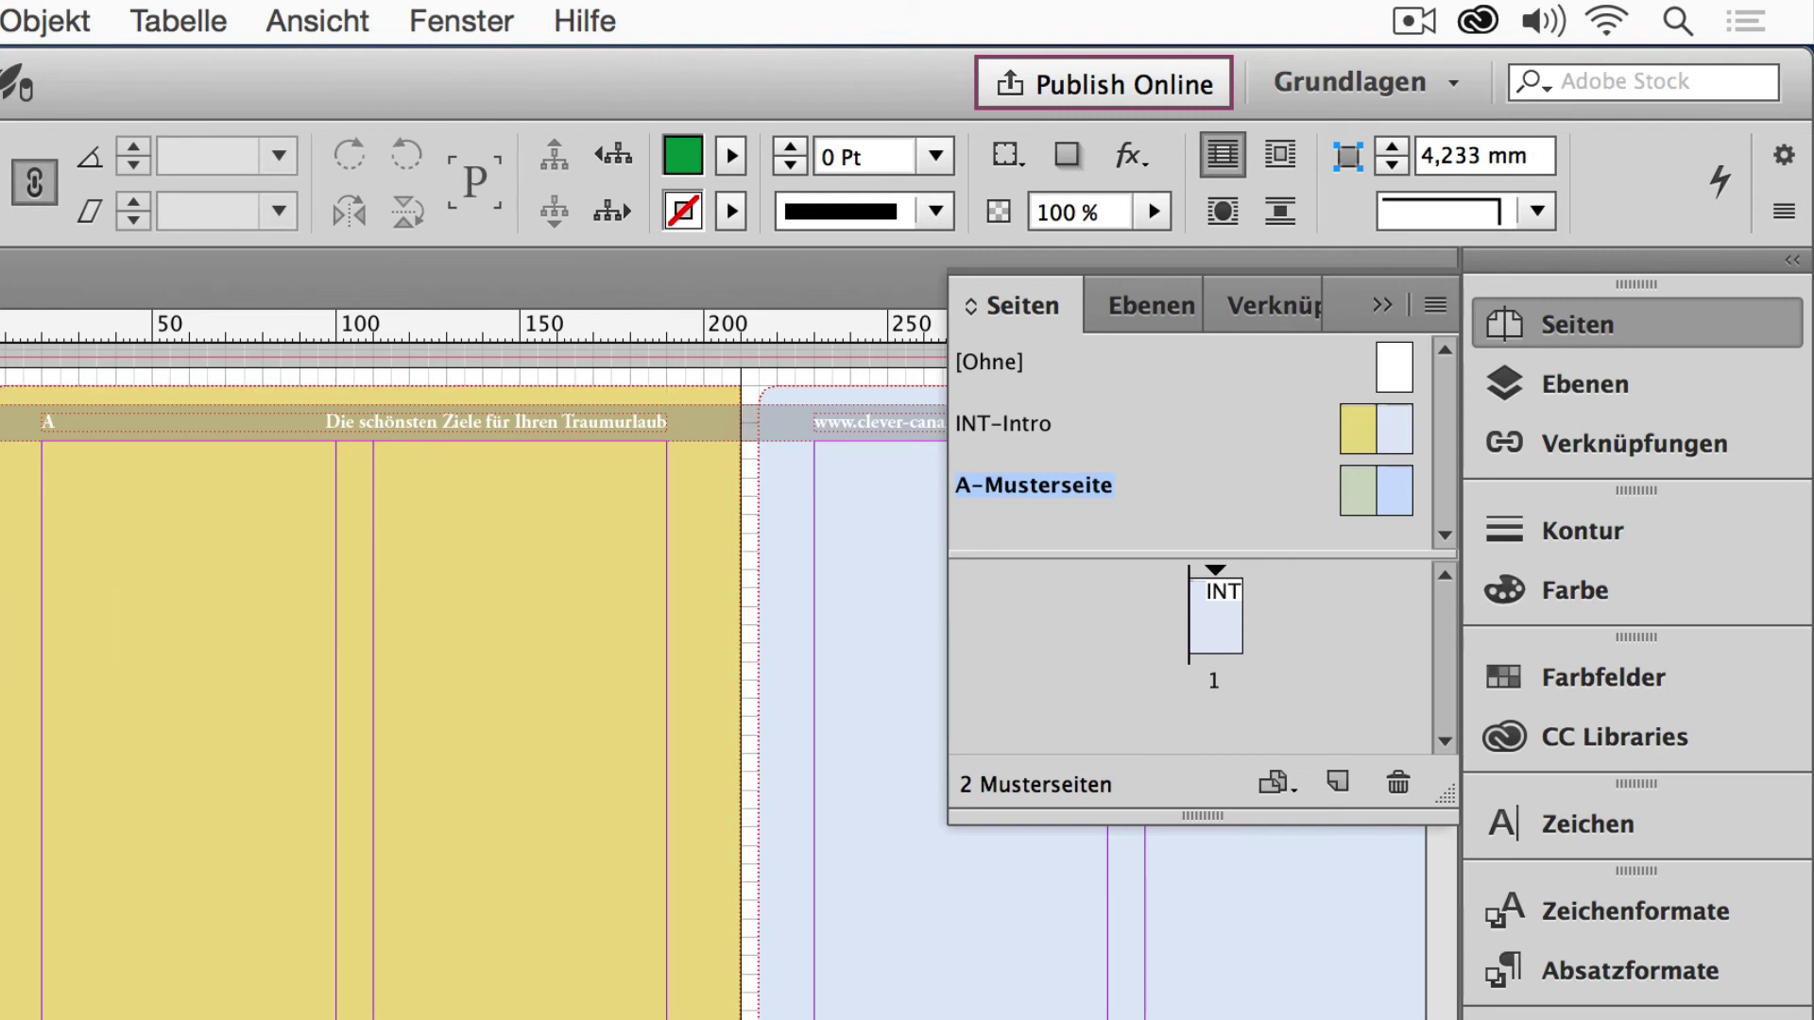
key("space")
left_click_drag(668, 696, 180, 694)
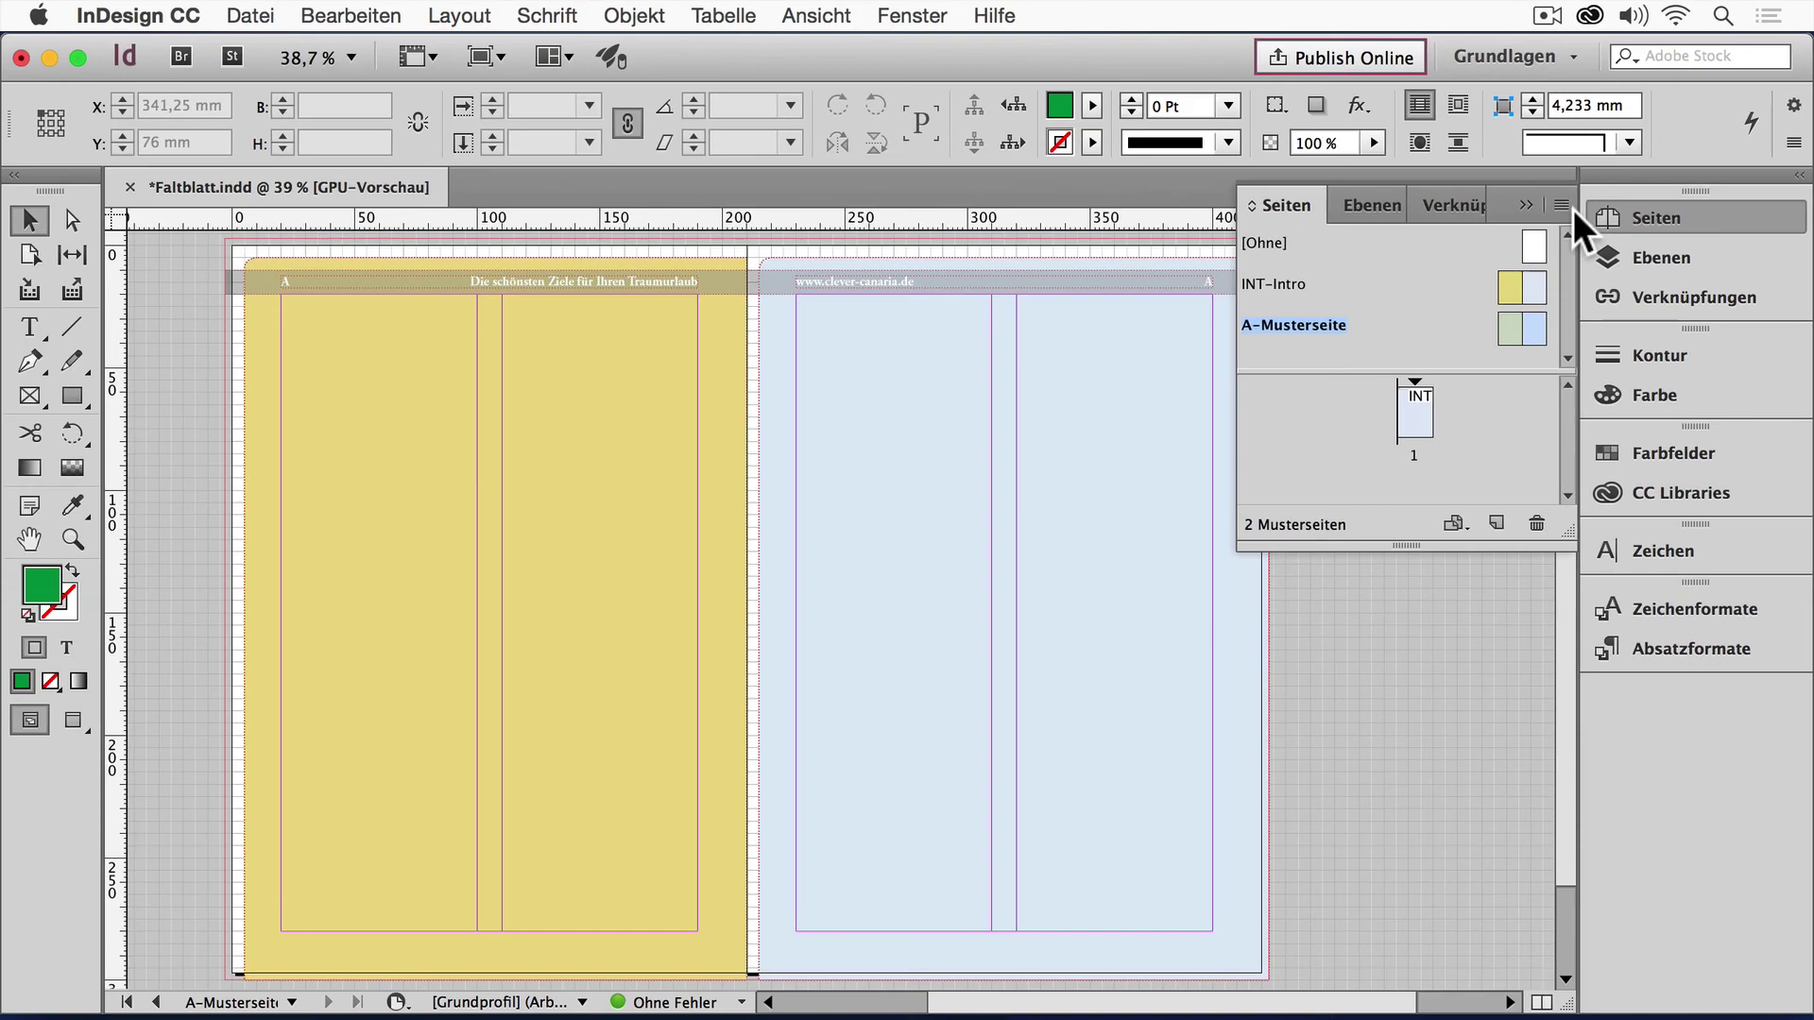
Step: Give the duplicated master spread the prefix TXT and the name Text in its master page options
left_click(1561, 207)
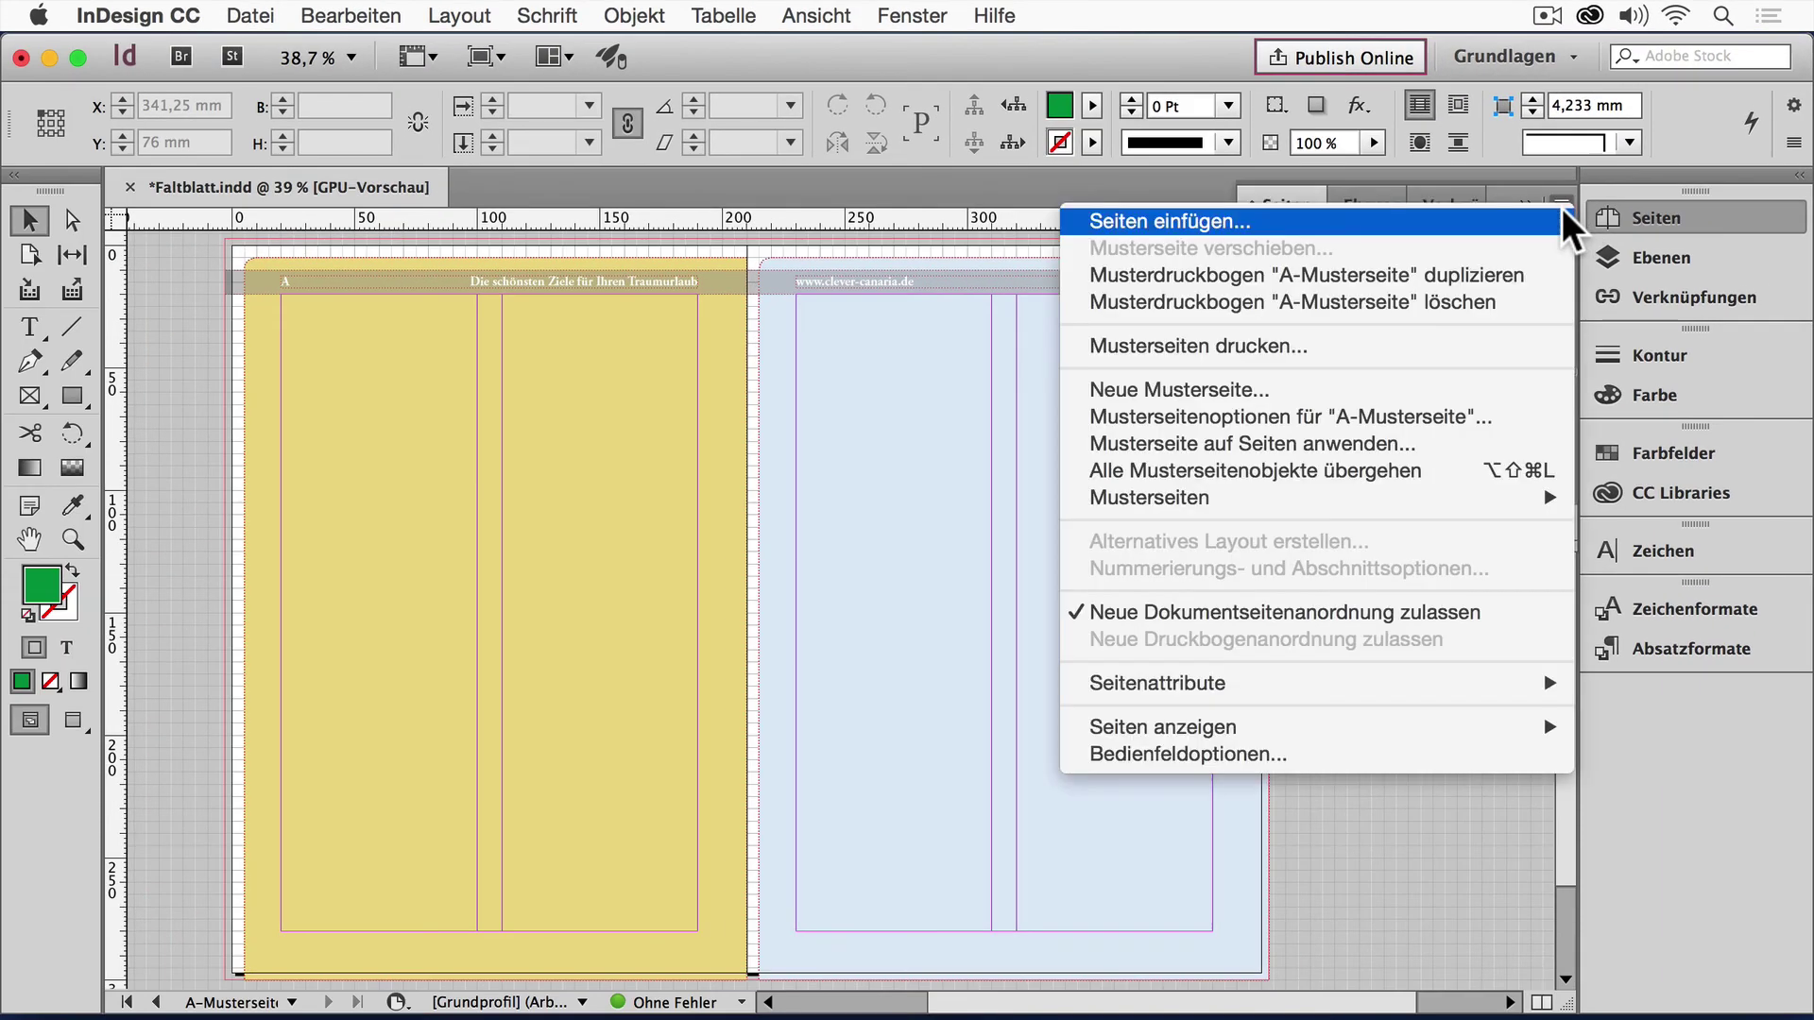
left_click(1393, 418)
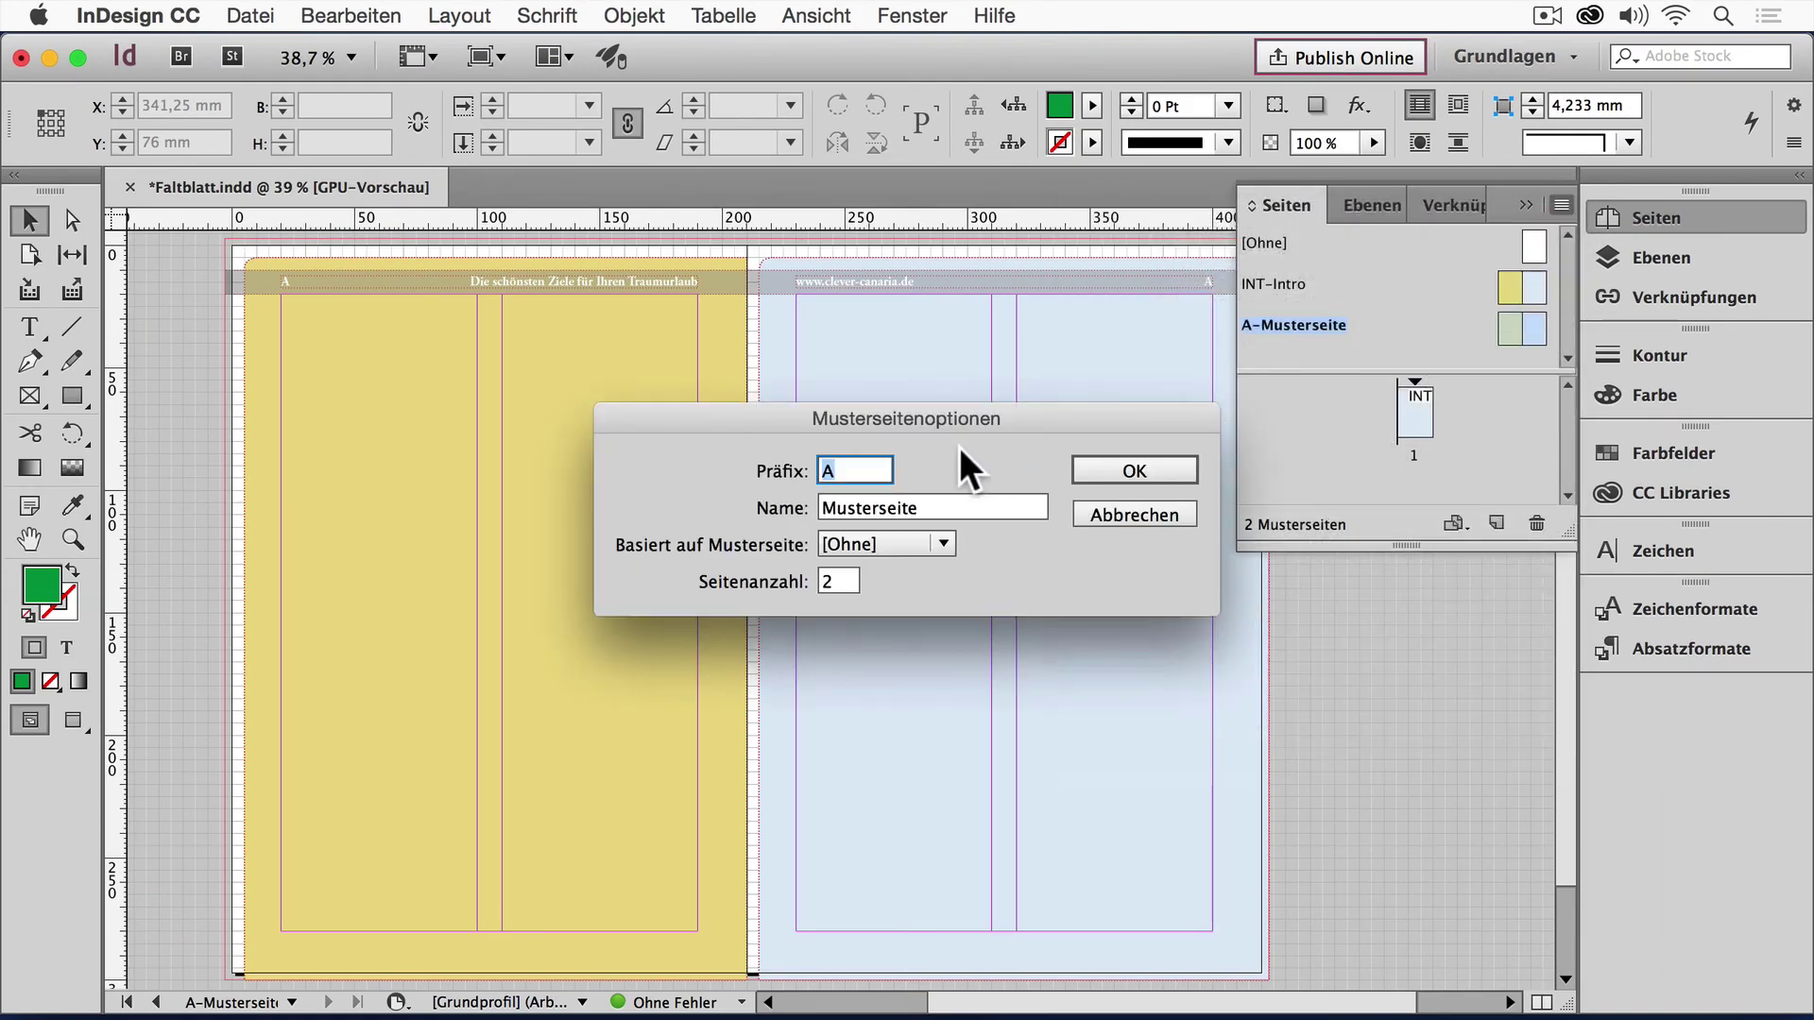
key("Tab")
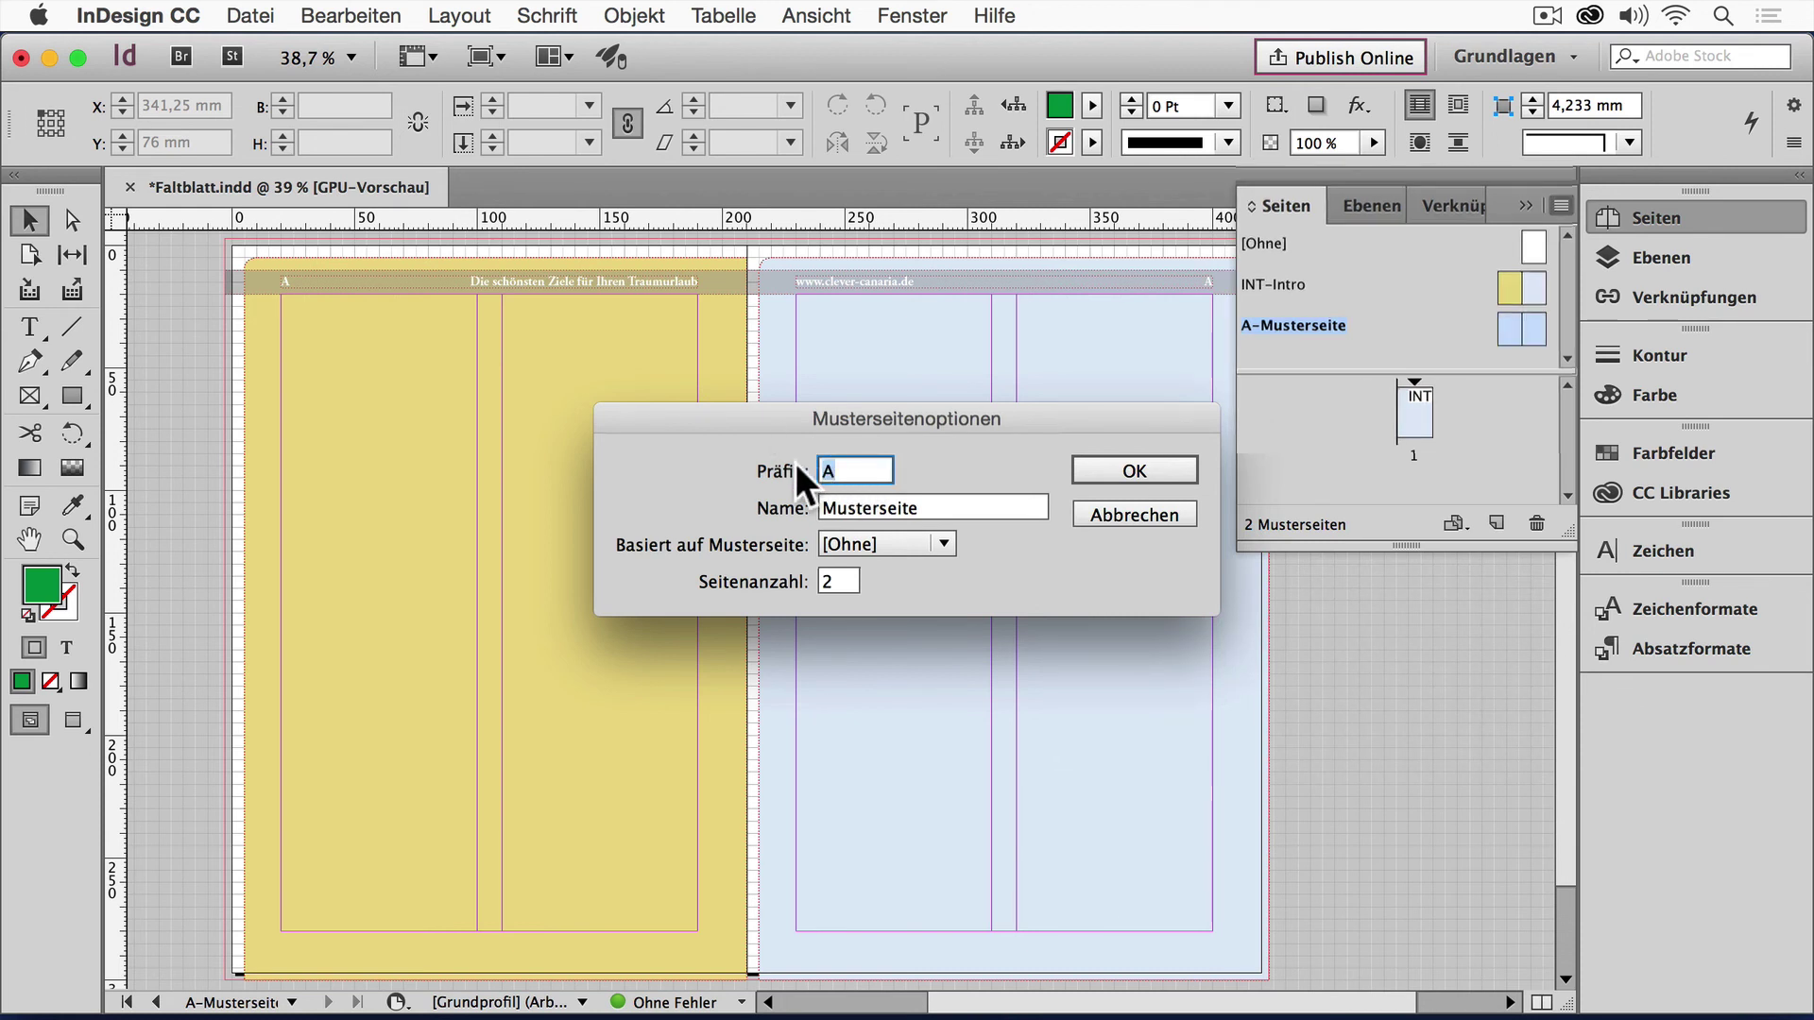
type("TXT")
left_click_drag(919, 508, 805, 495)
type("Text")
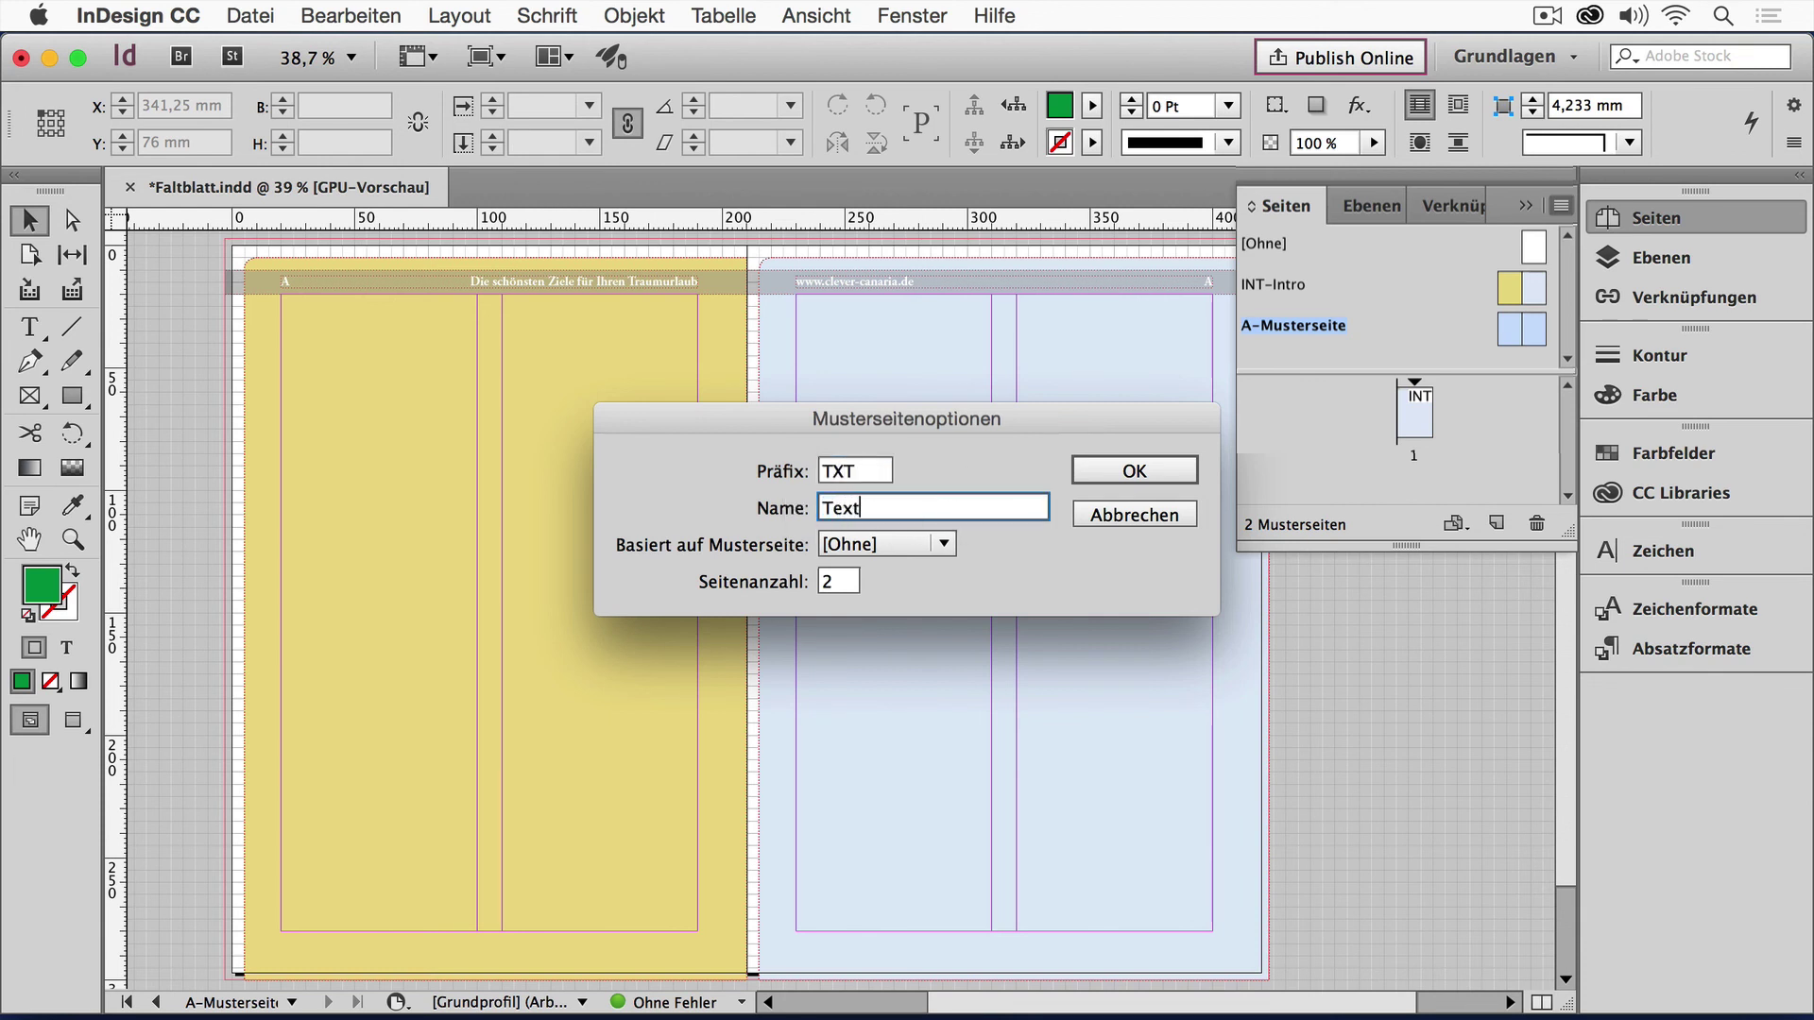
key("Return")
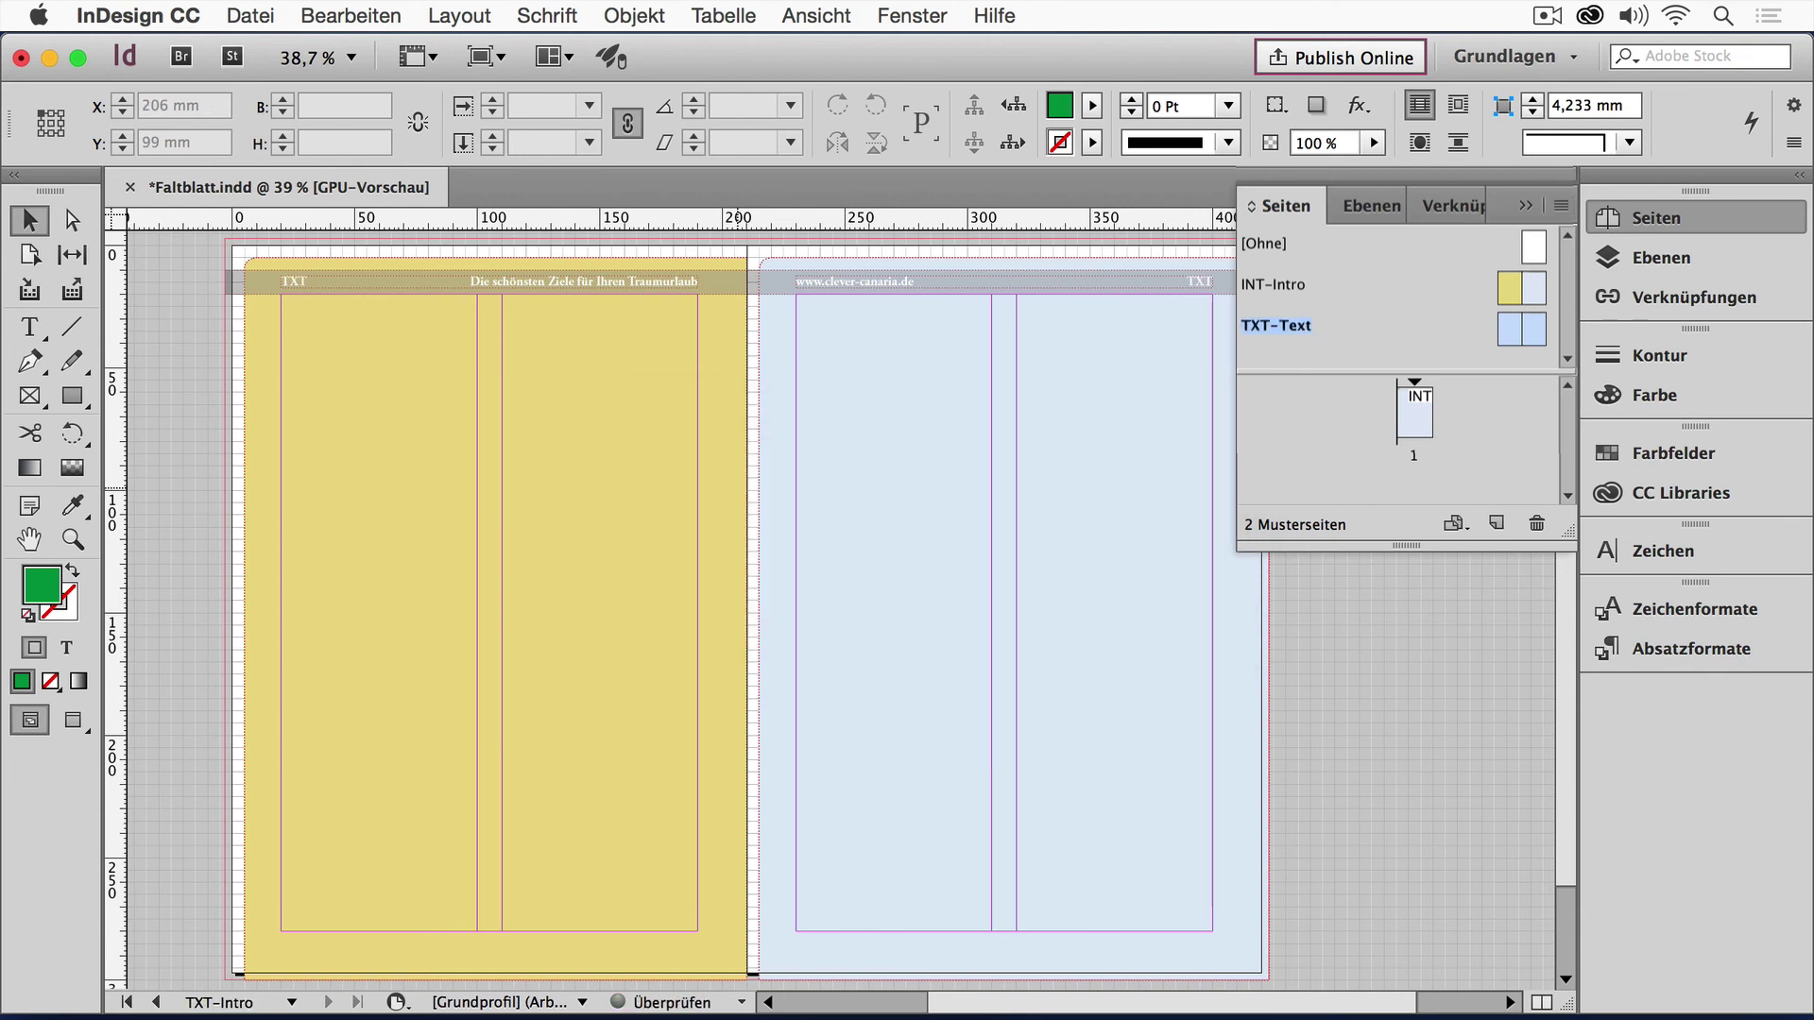
Step: Fill the left page's background rectangle on the TXT-Text master with the swatch CP-1507 Alice White
left_click(625, 514)
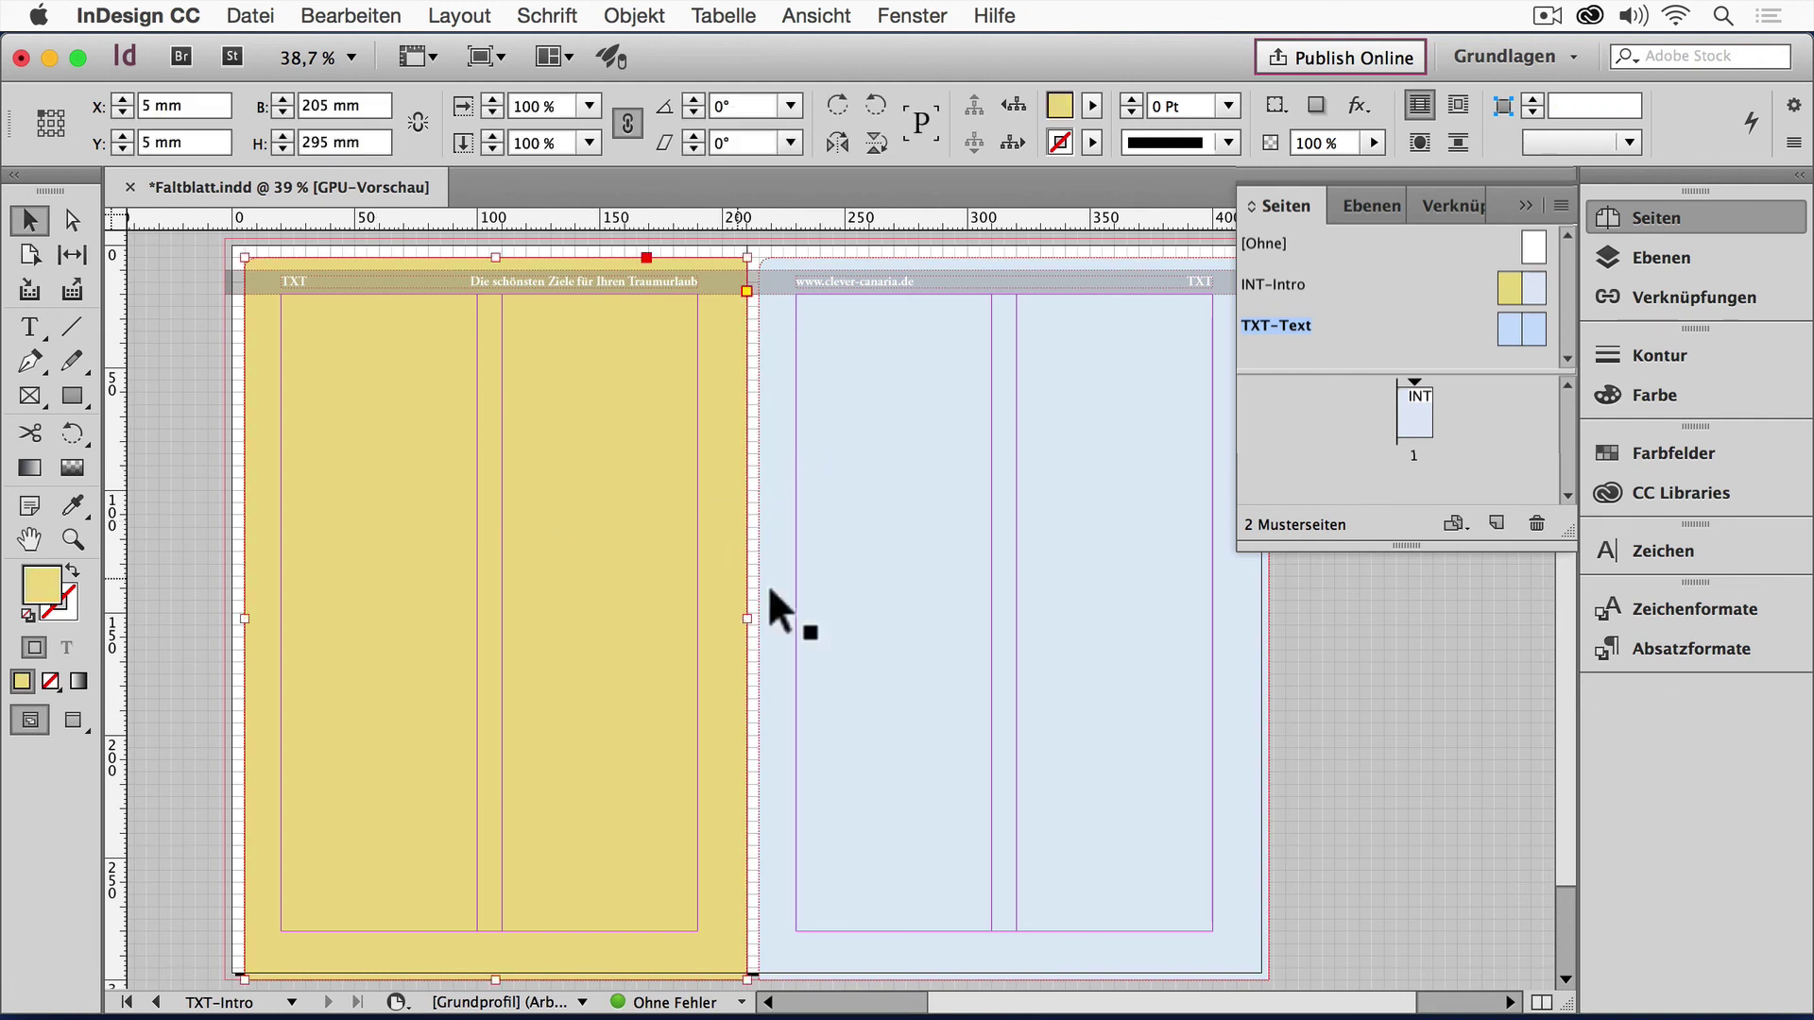
left_click(1654, 457)
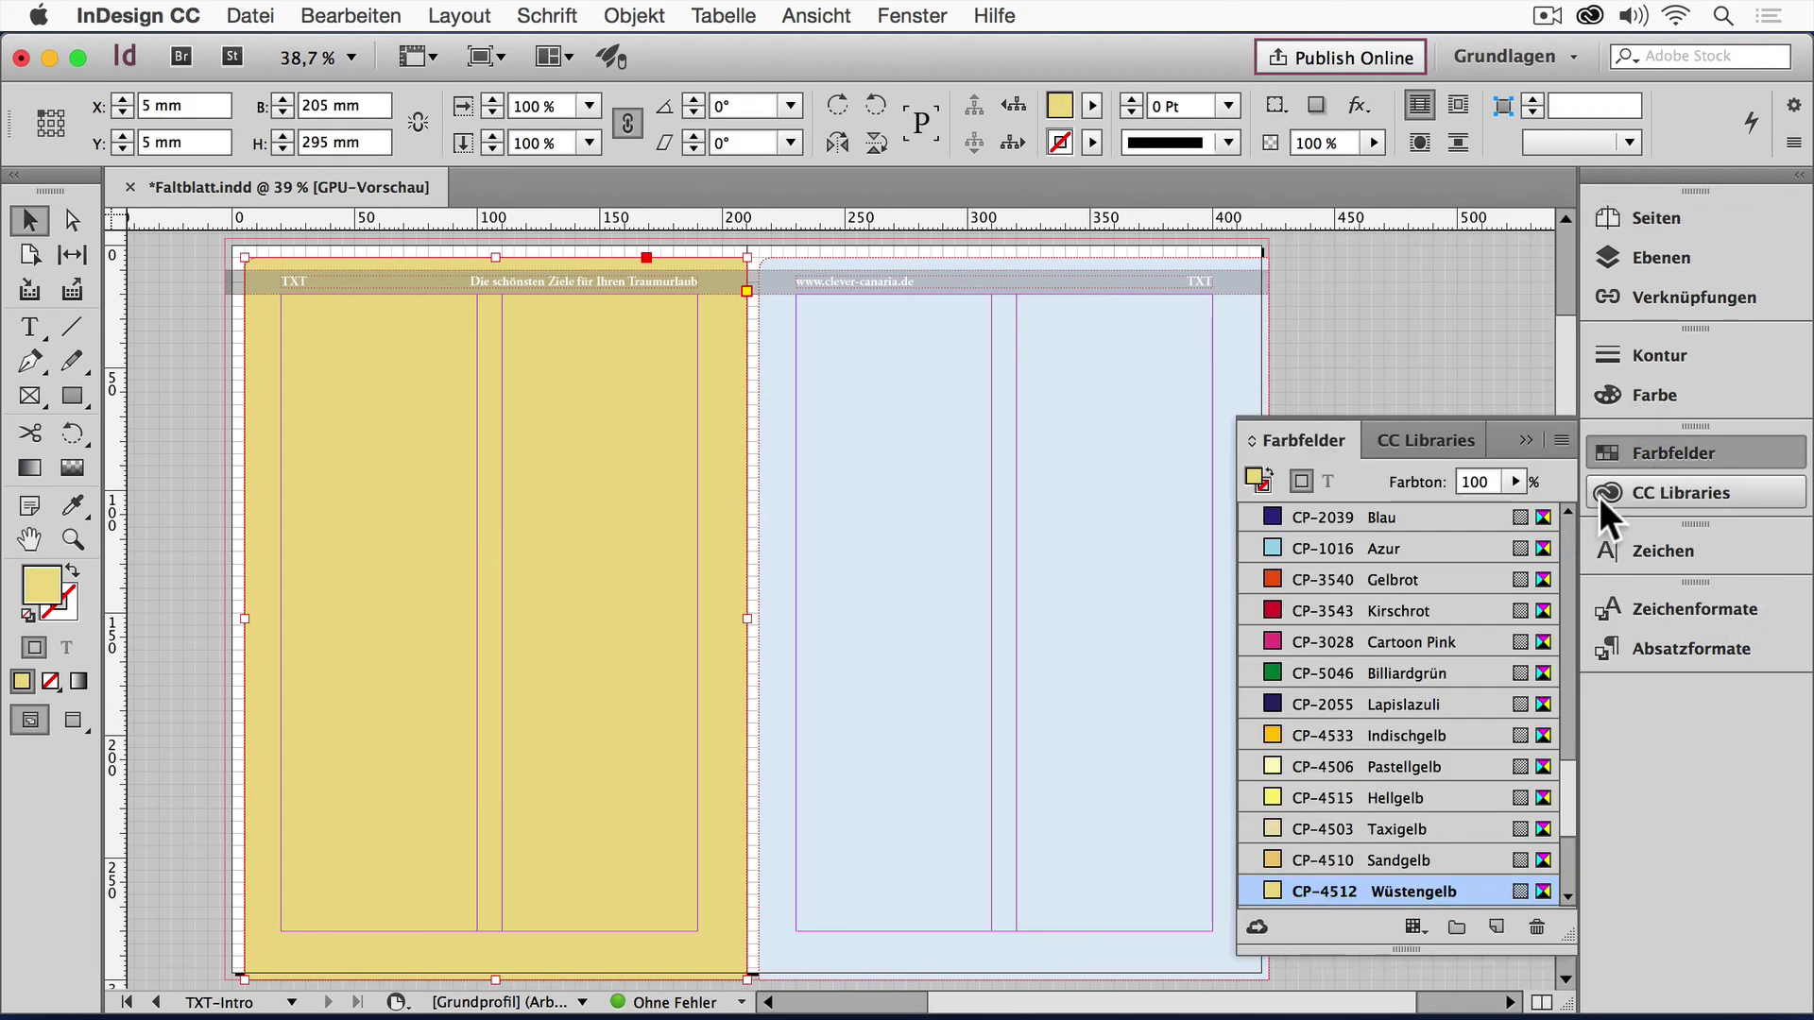
scroll(1459, 792, "up", 10)
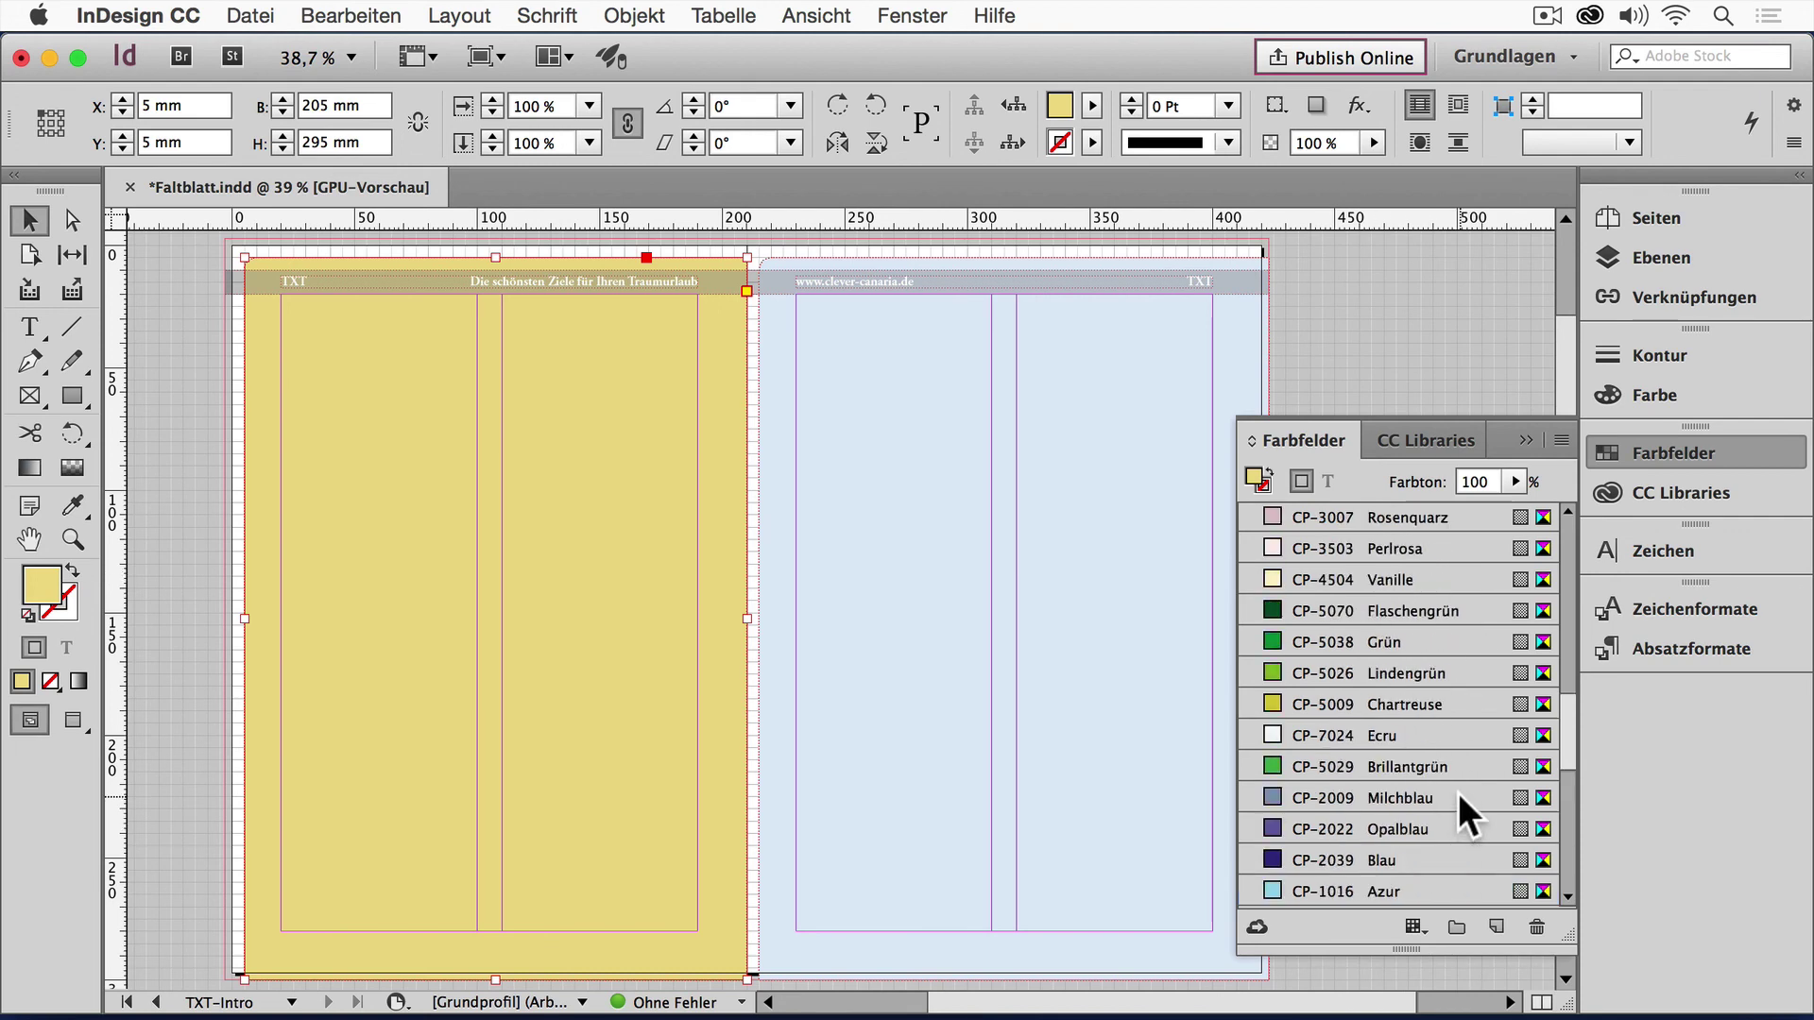
scroll(1466, 535, "up", 3)
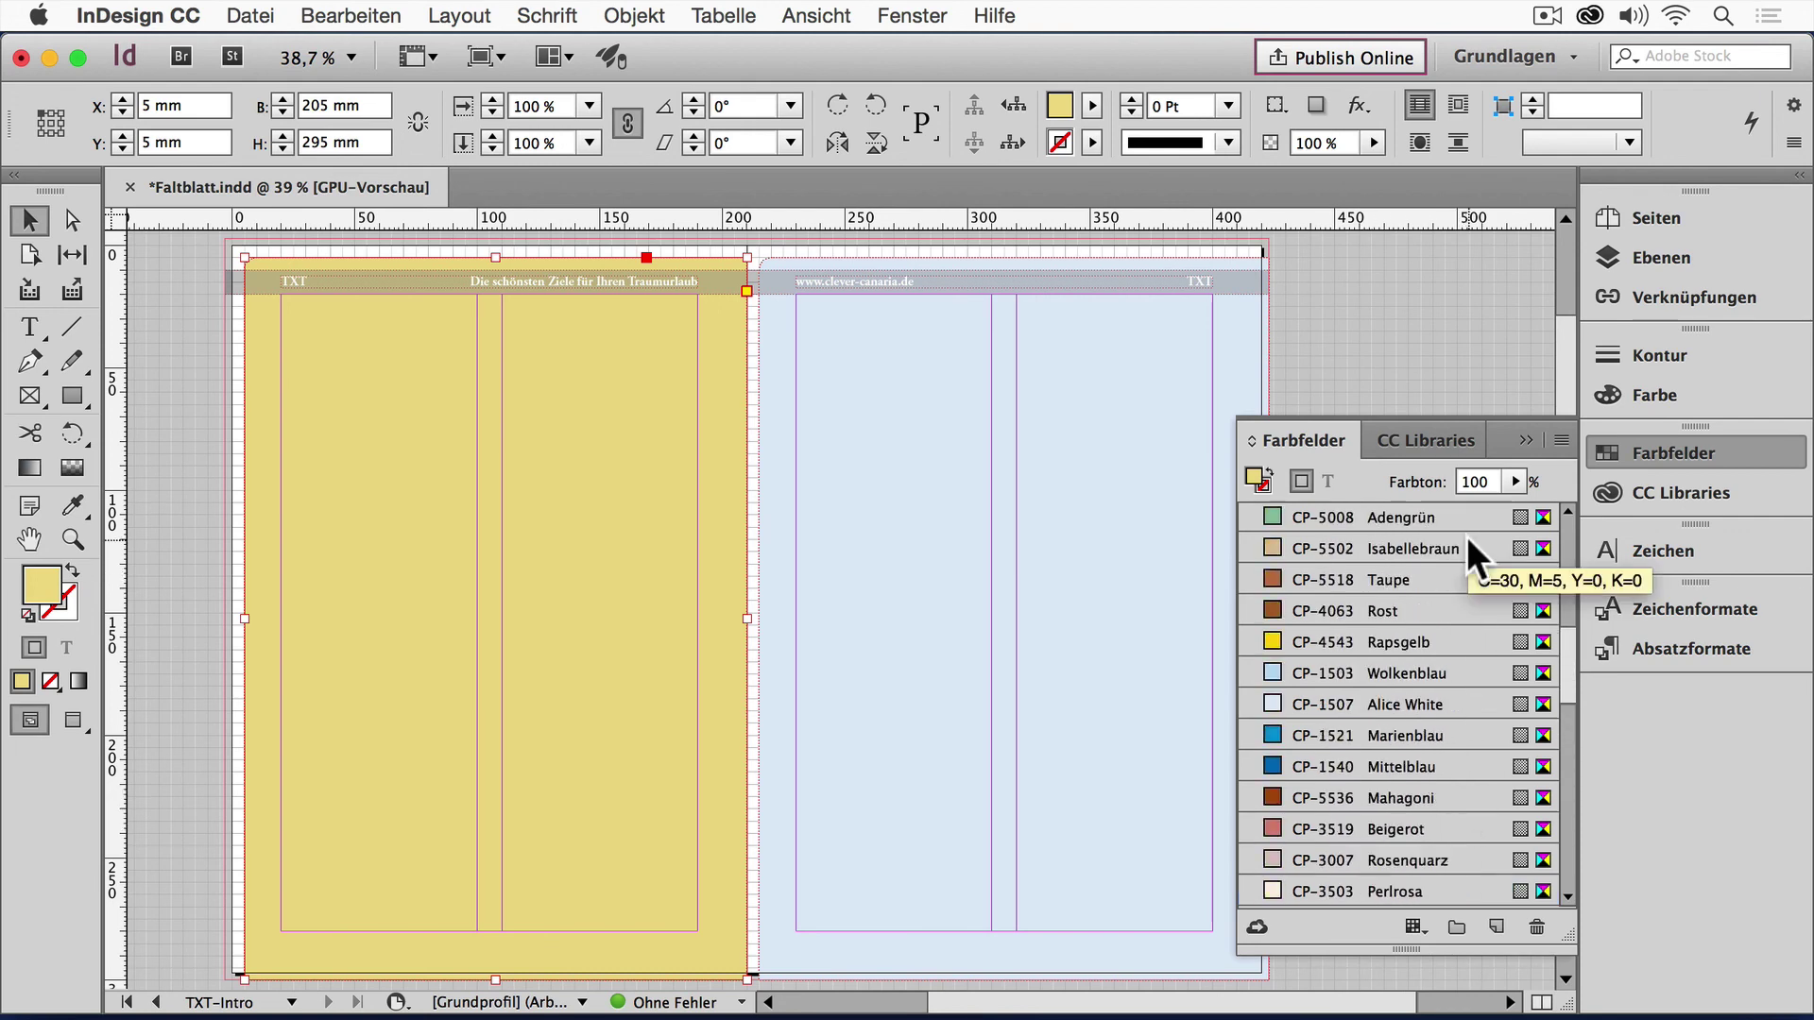
left_click(1448, 765)
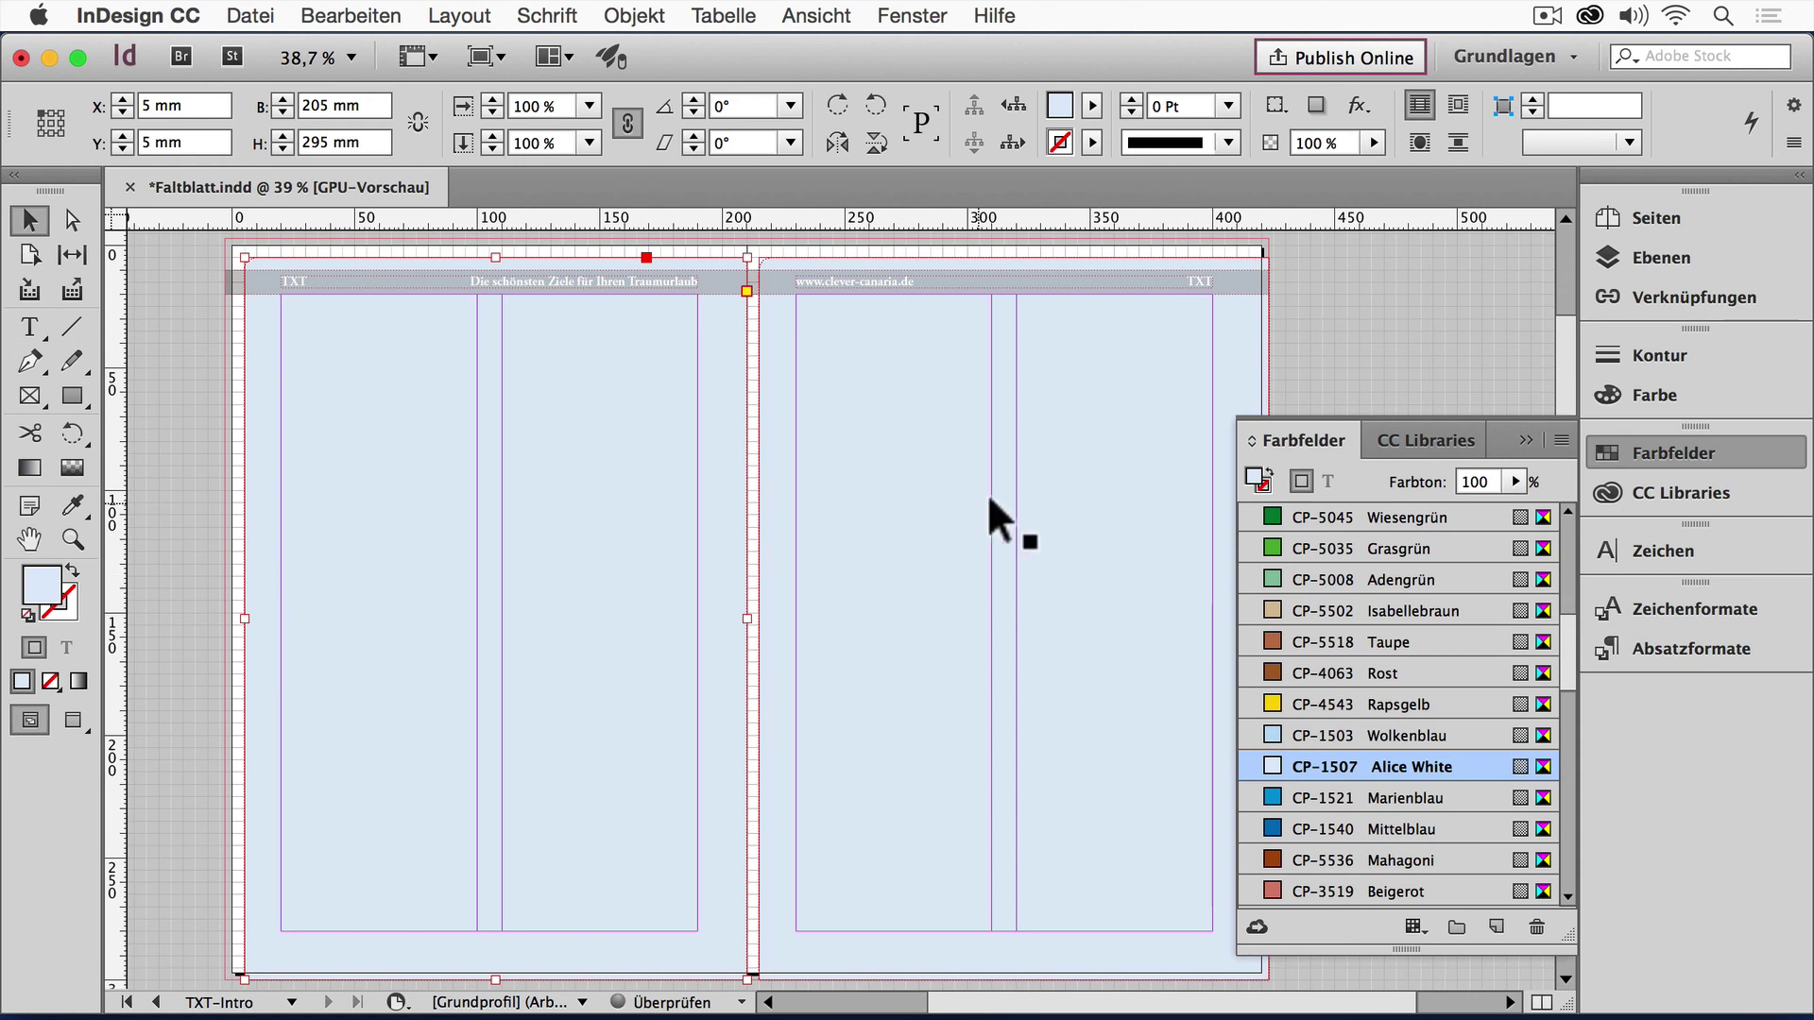
left_click(1533, 436)
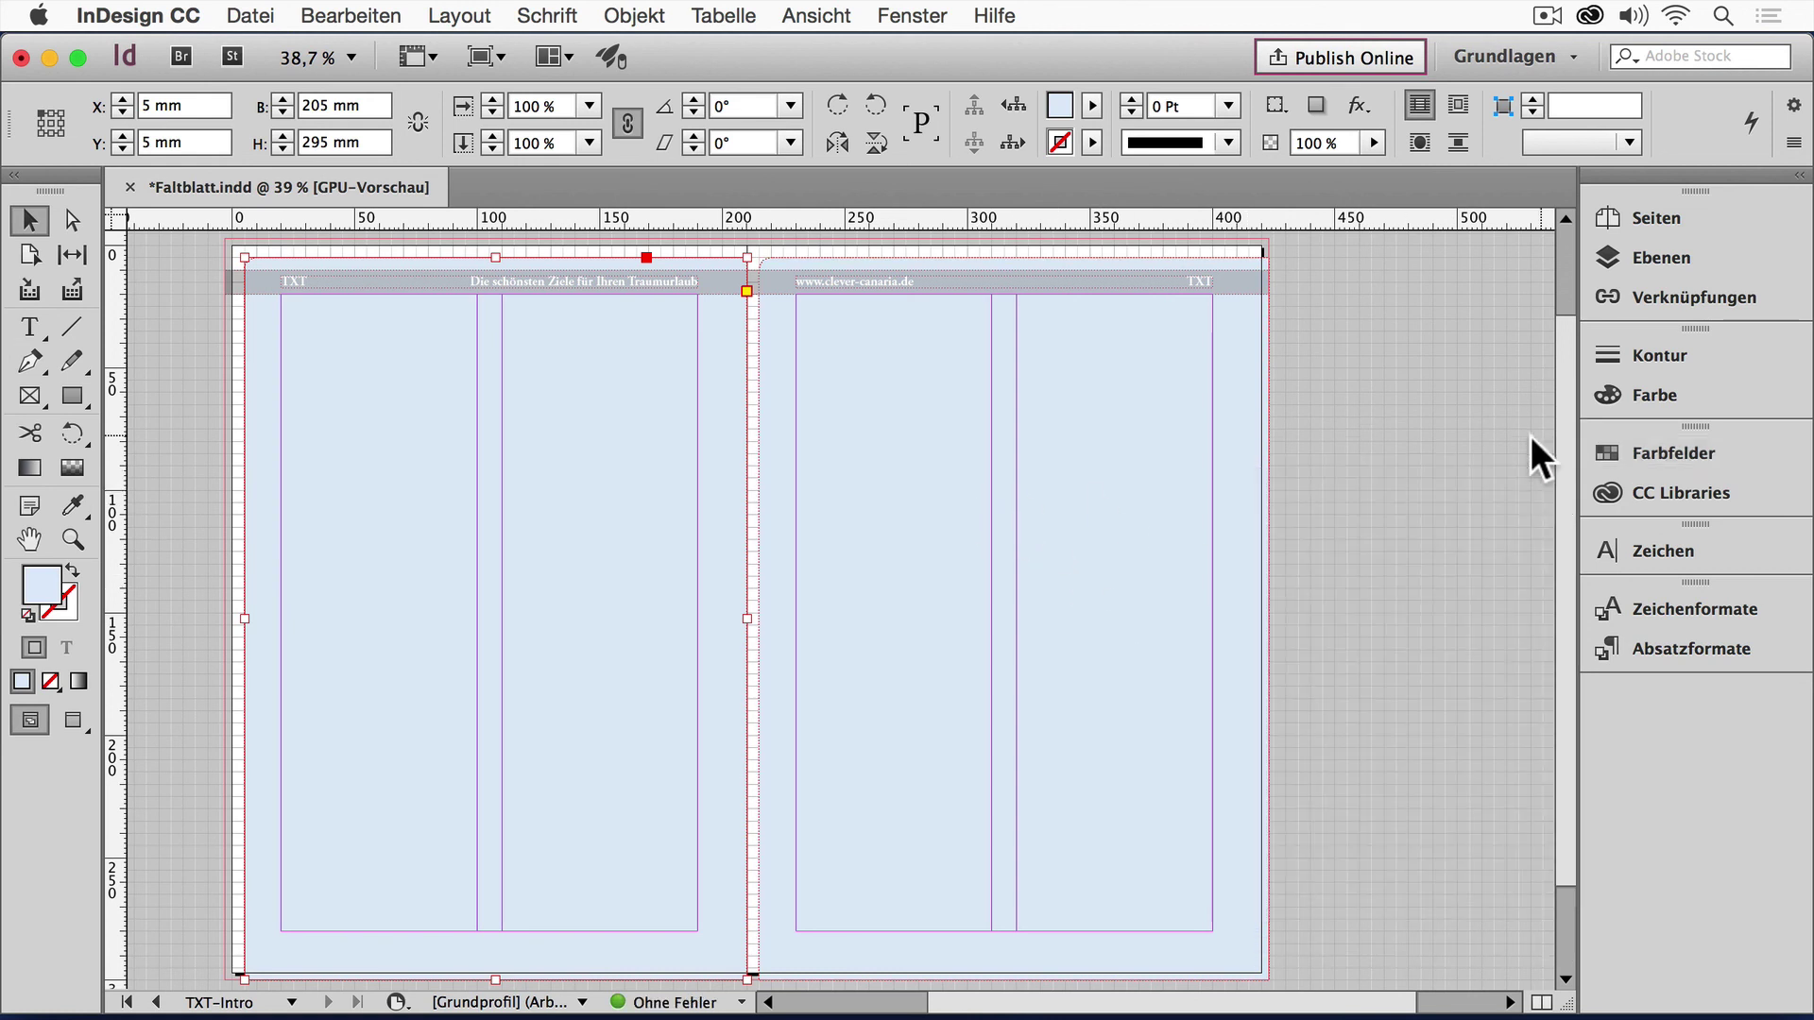
Step: Extend the right page's background rectangle to the spine at X 210 mm and set its upper-left corner shape to Ohne
left_click(880, 471)
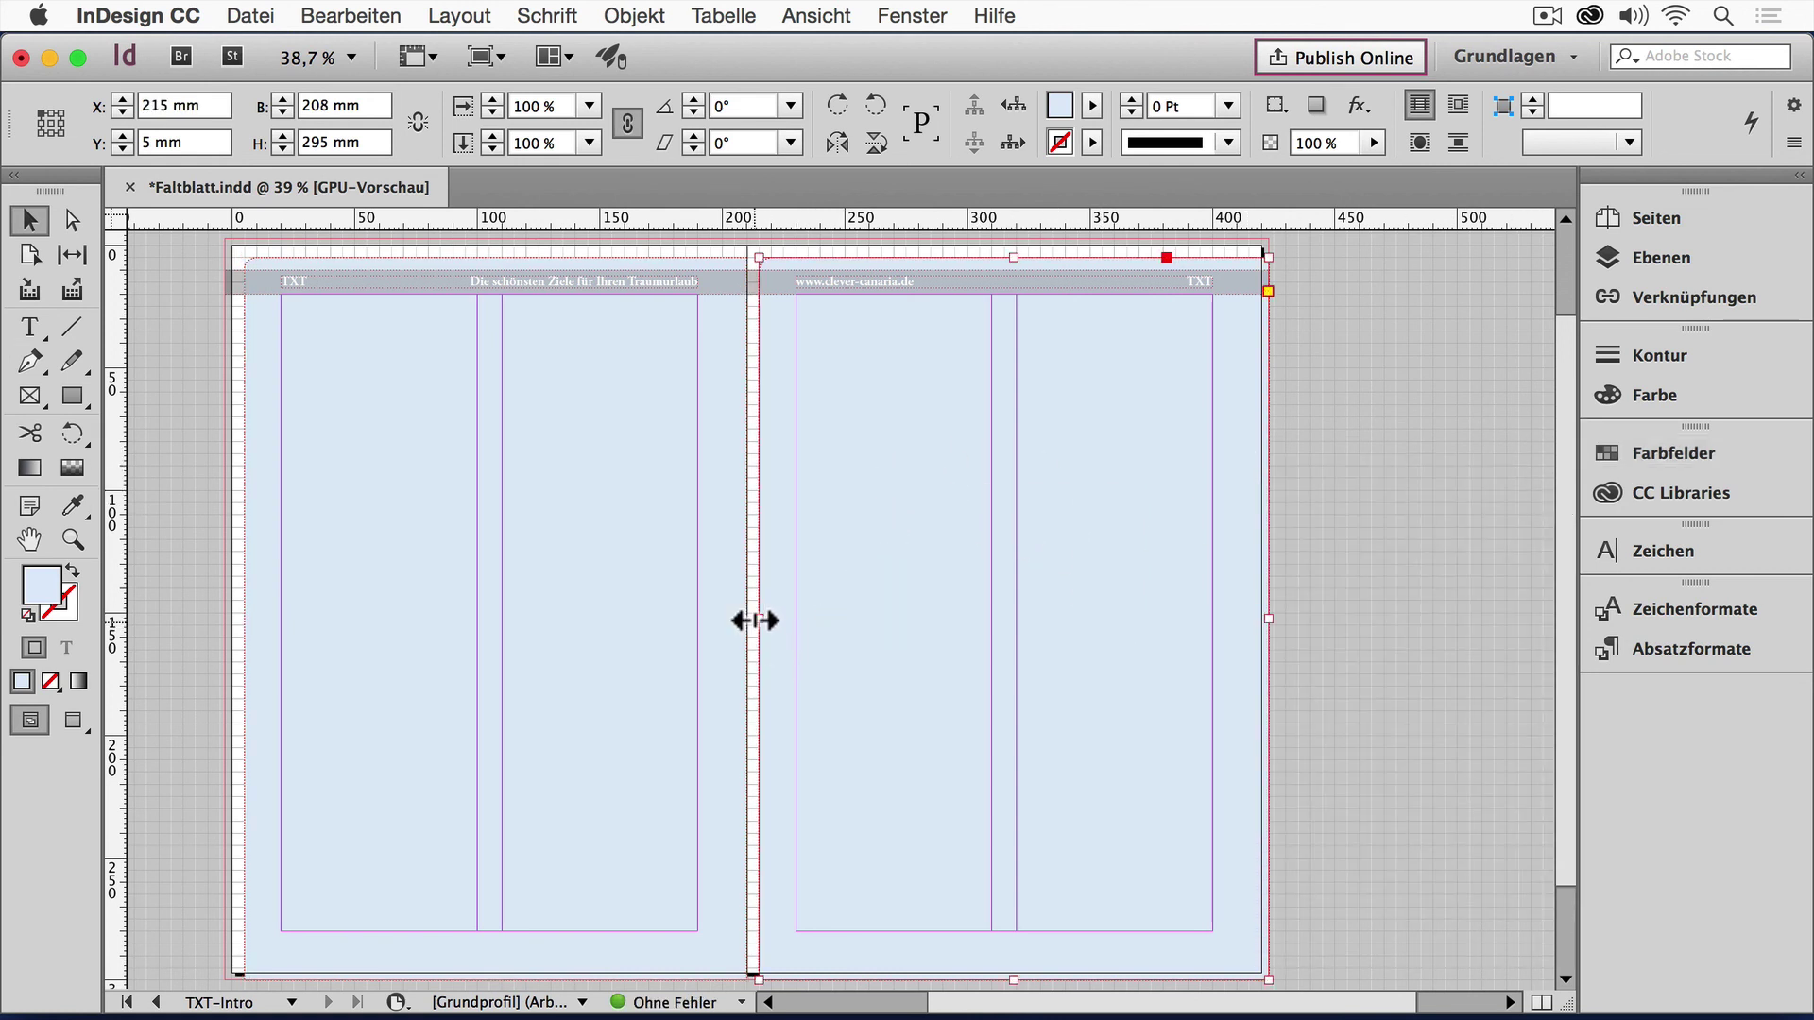
left_click_drag(760, 620, 746, 622)
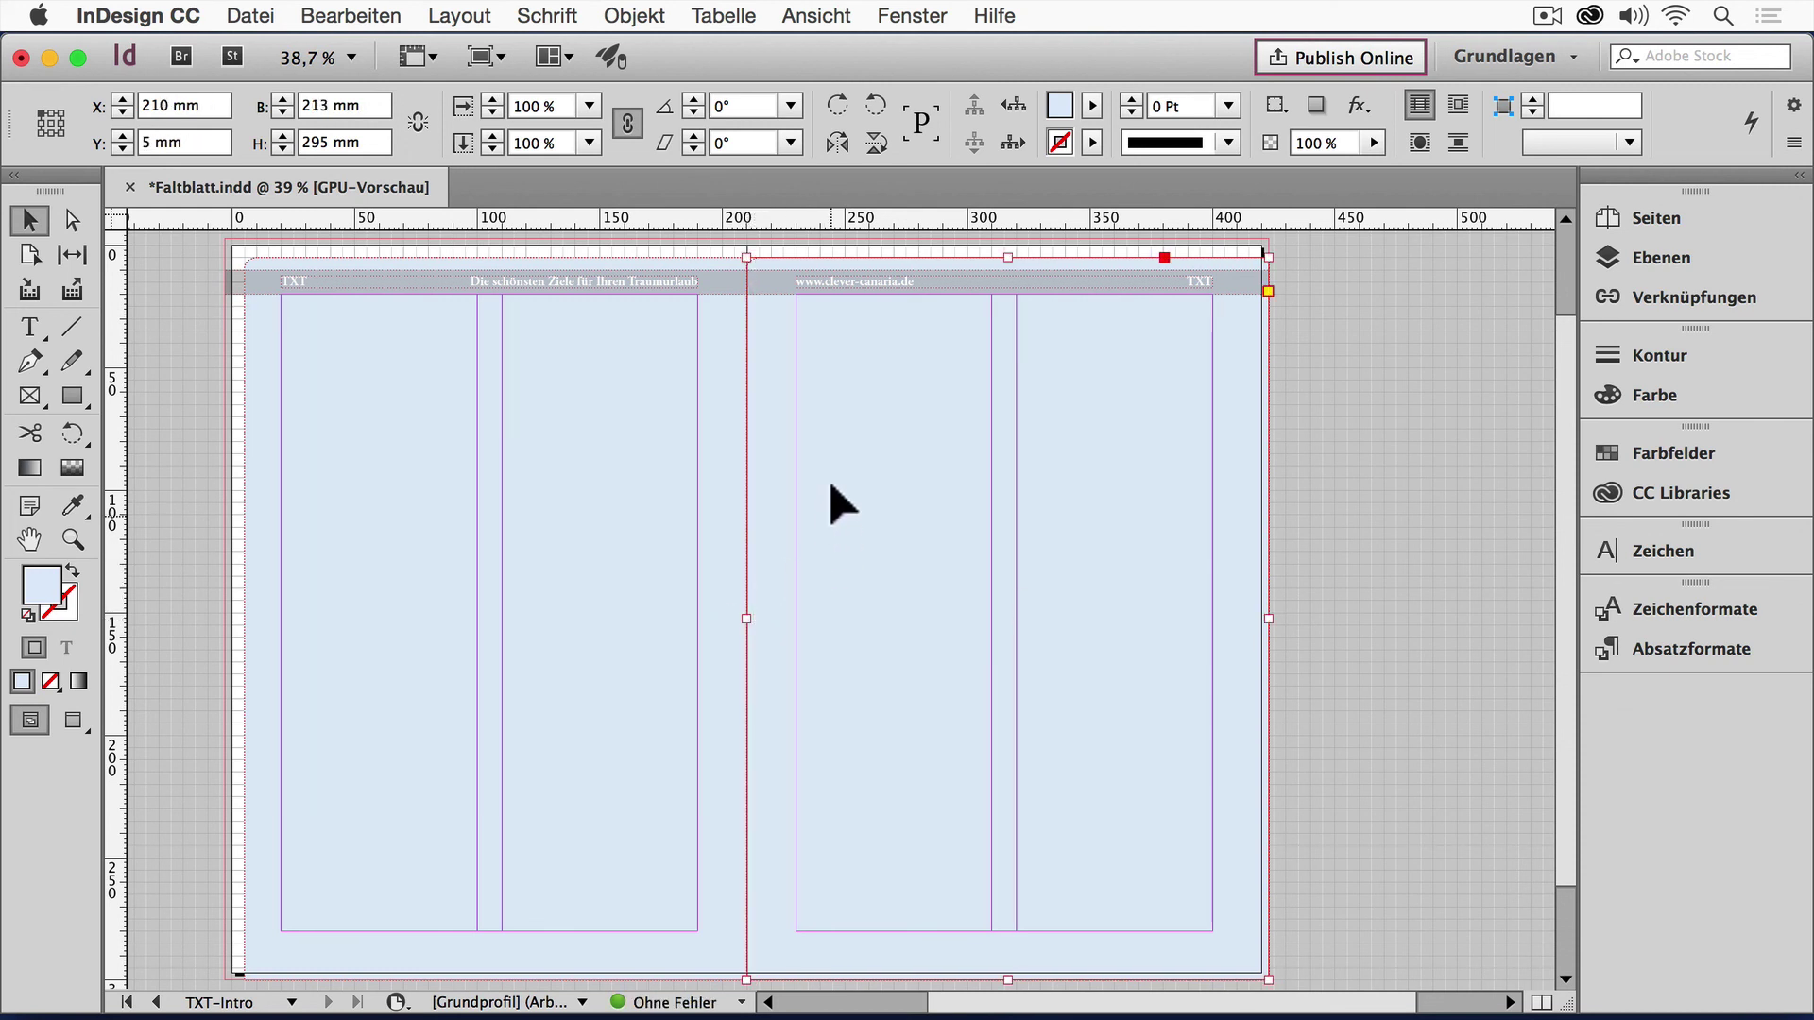
left_click(635, 16)
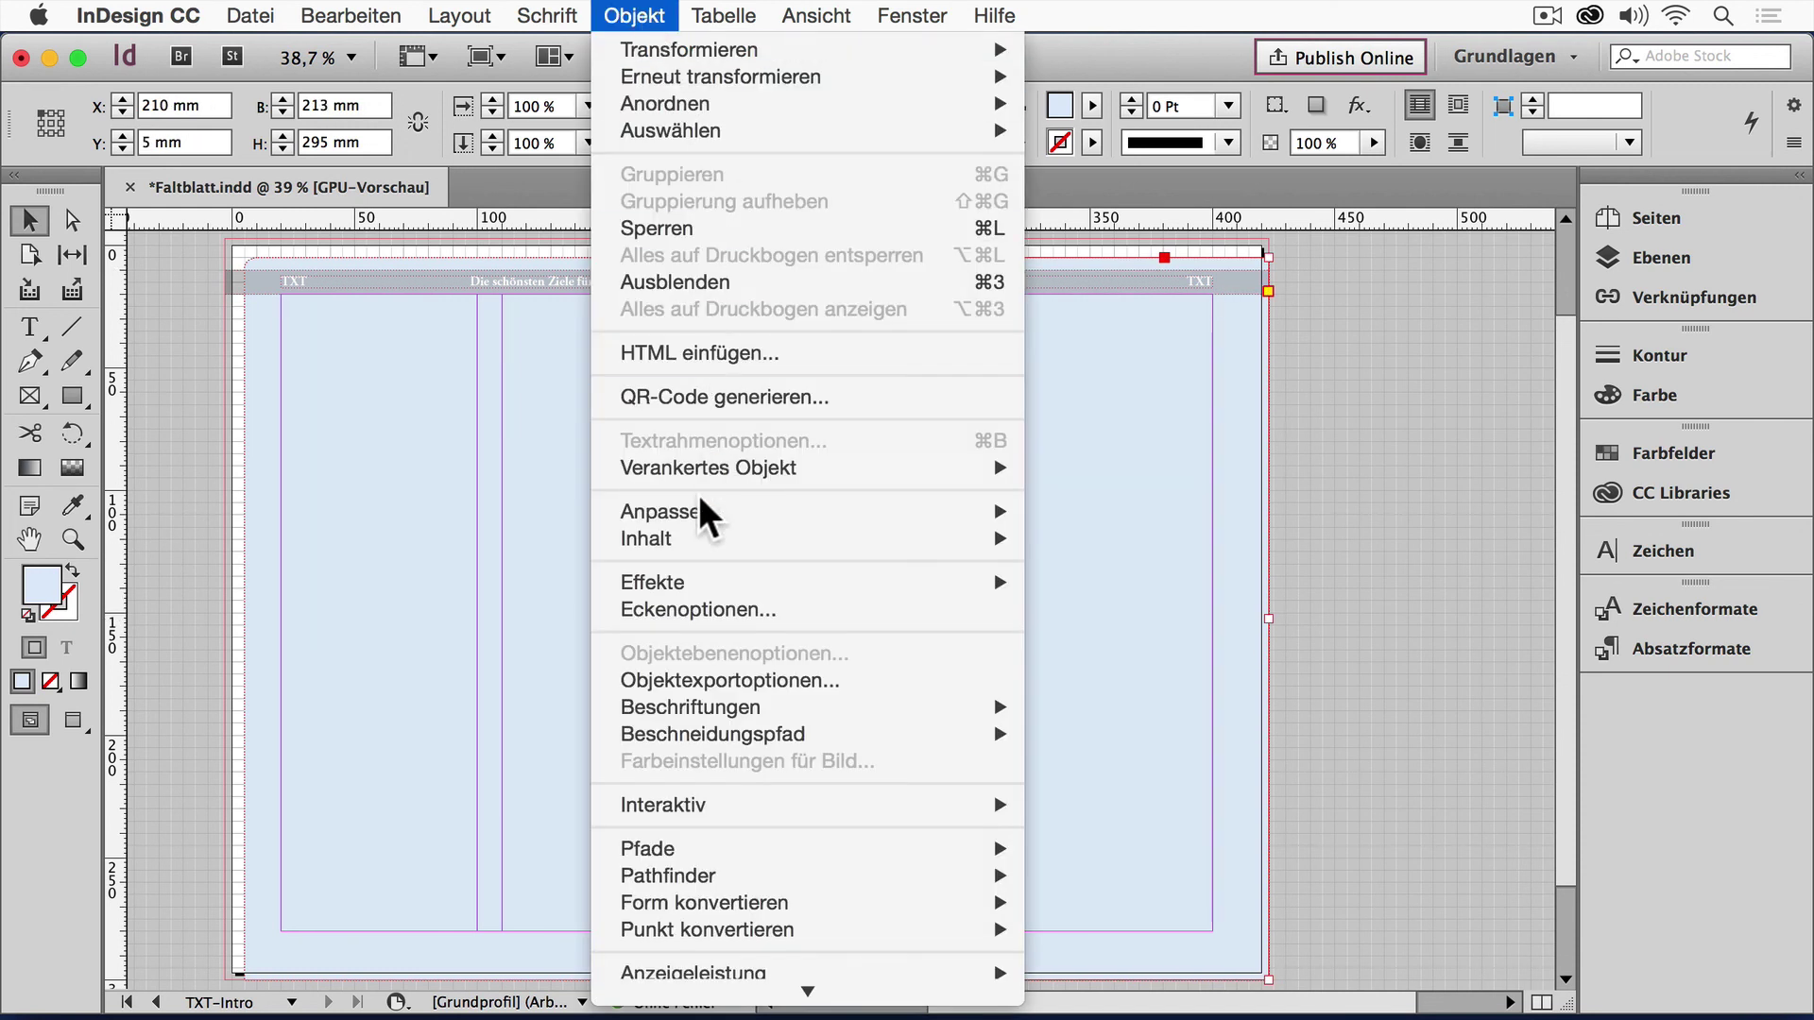
left_click(705, 606)
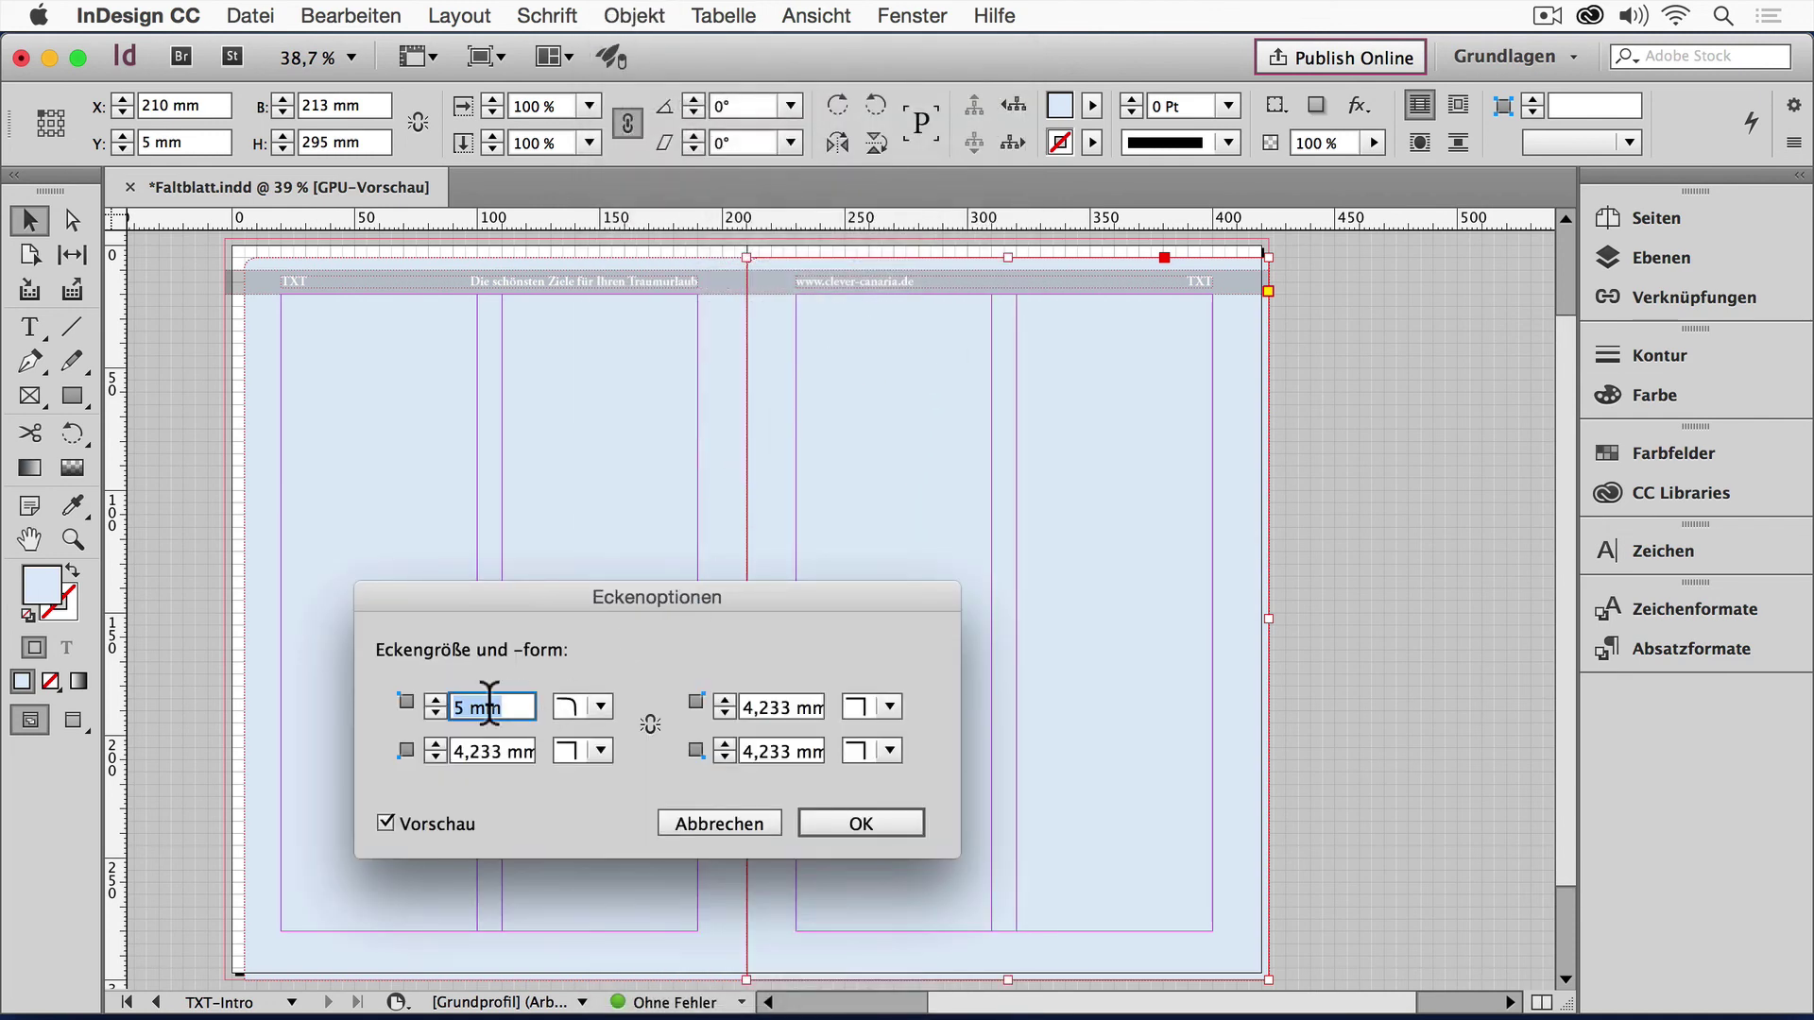
left_click(599, 700)
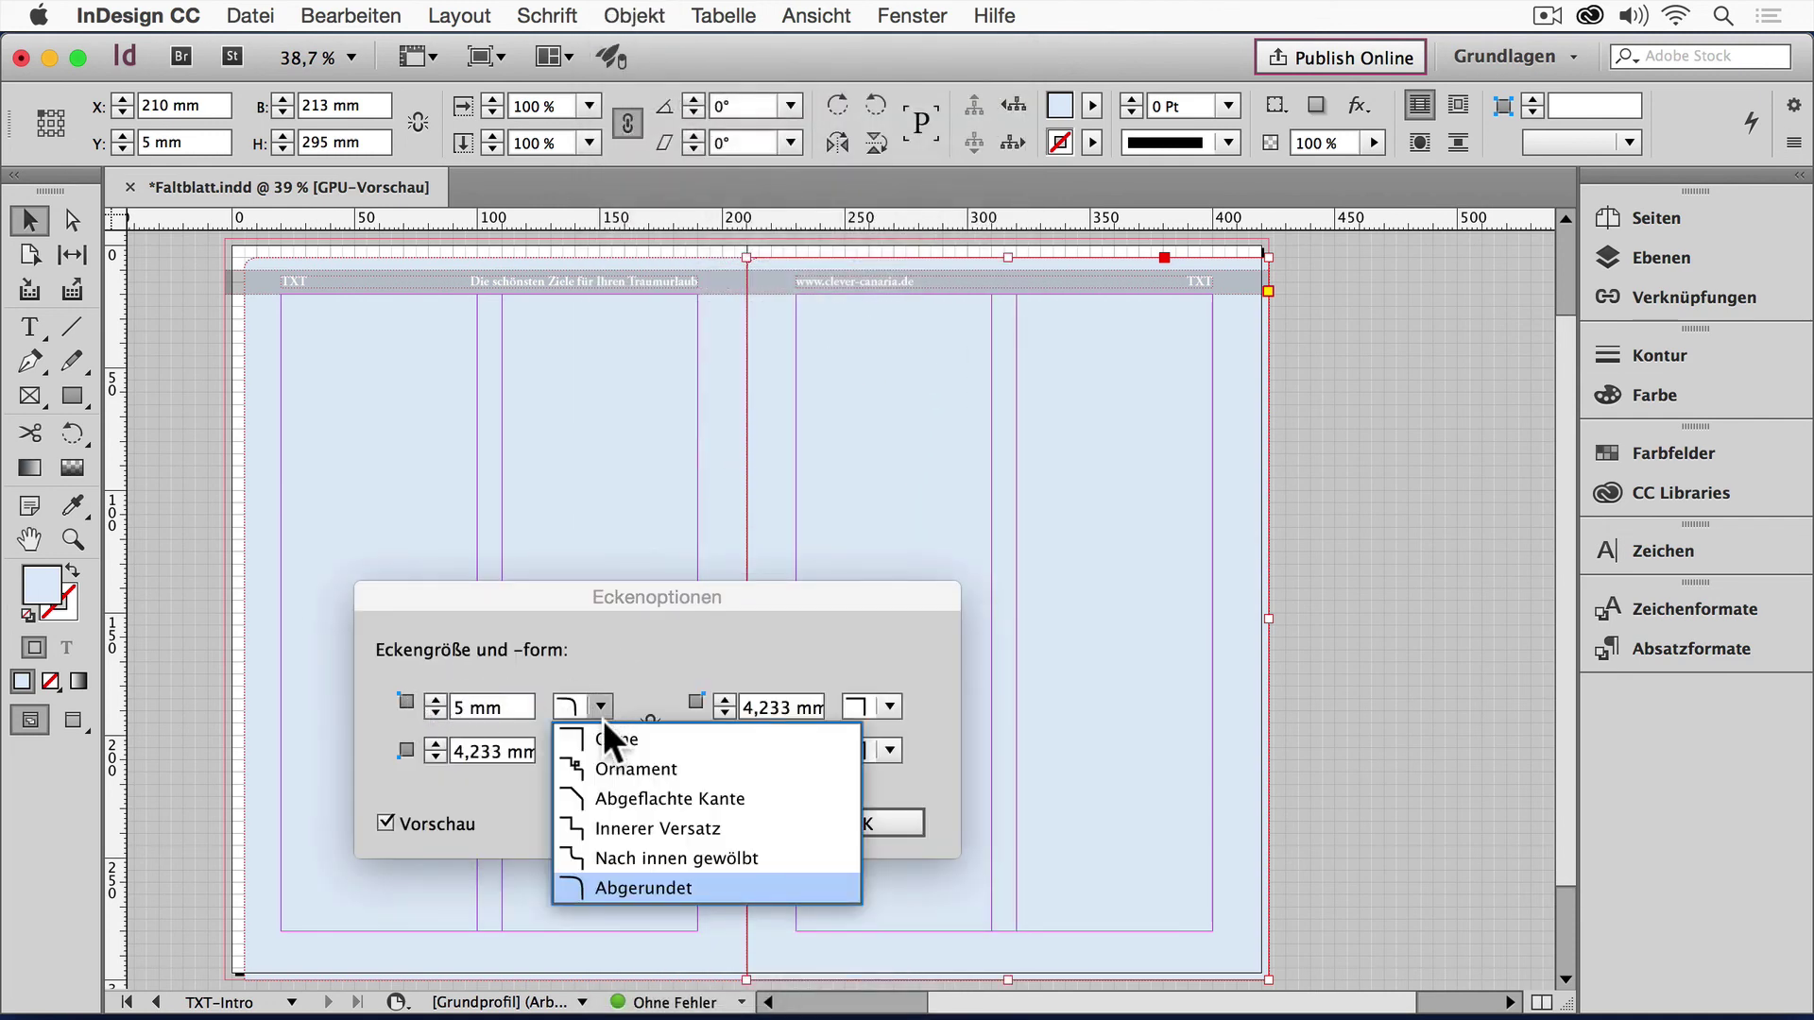
left_click(612, 739)
left_click(864, 822)
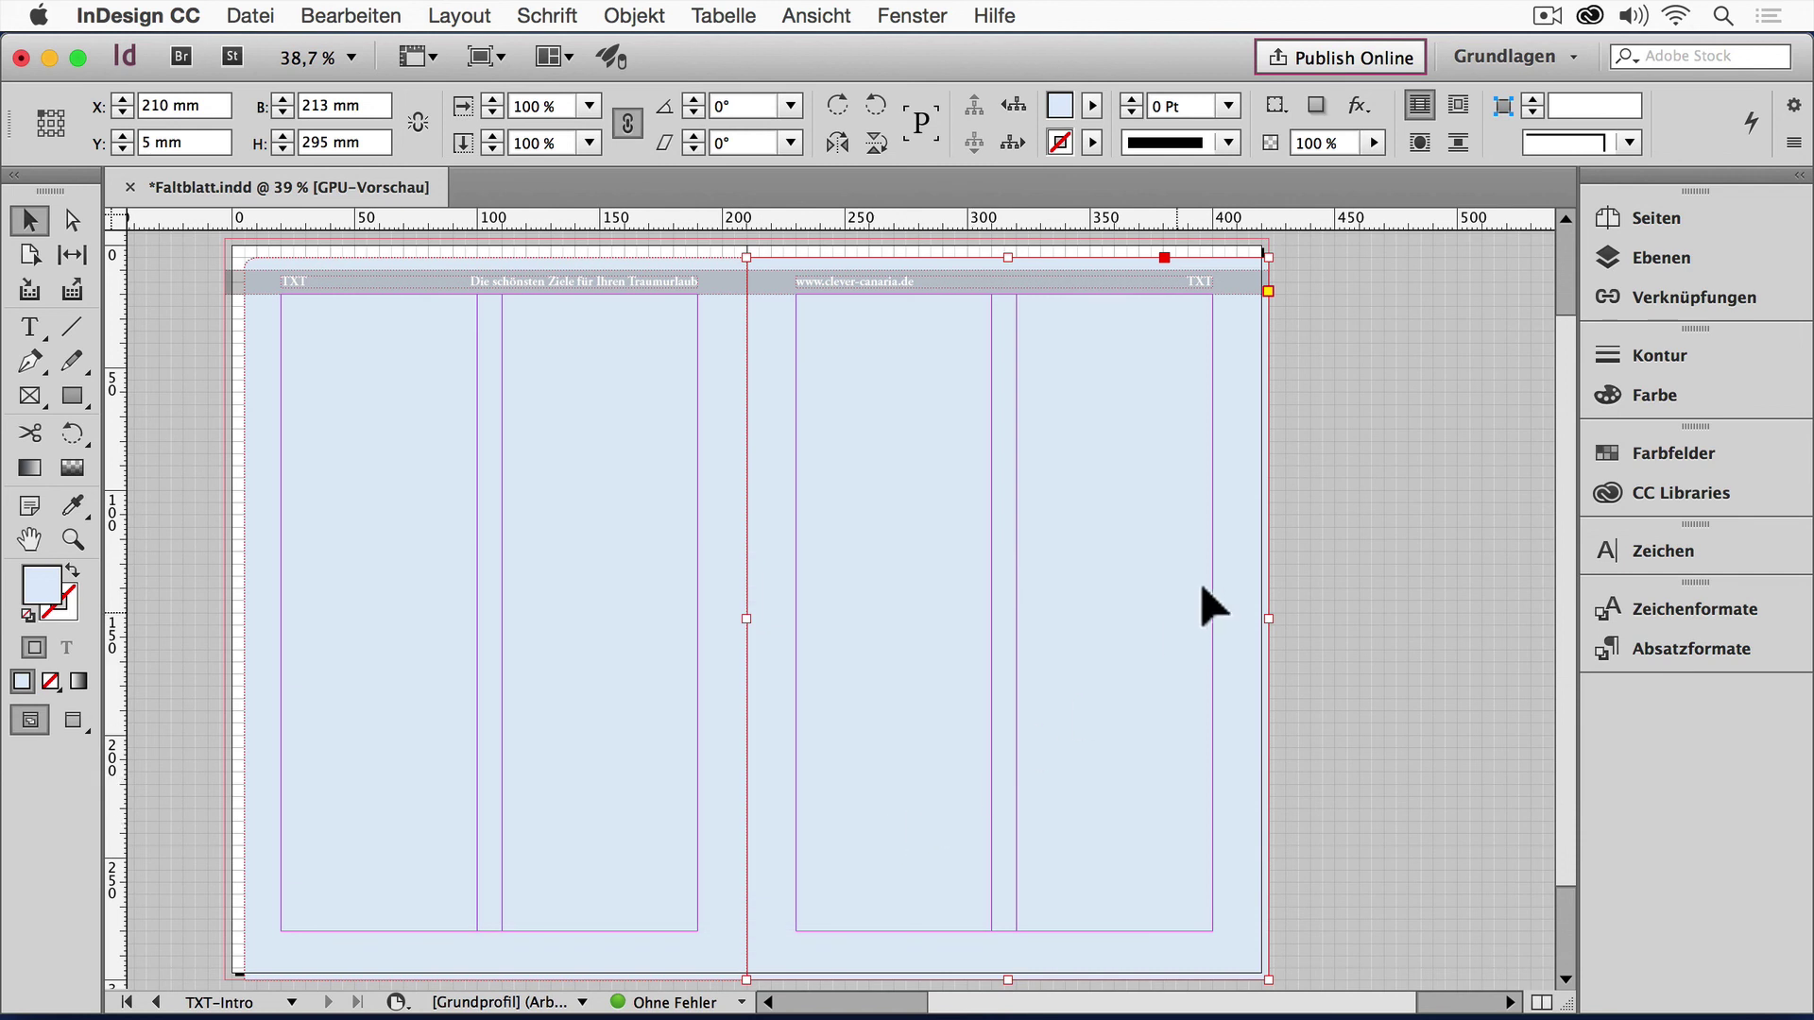
left_click(1404, 538)
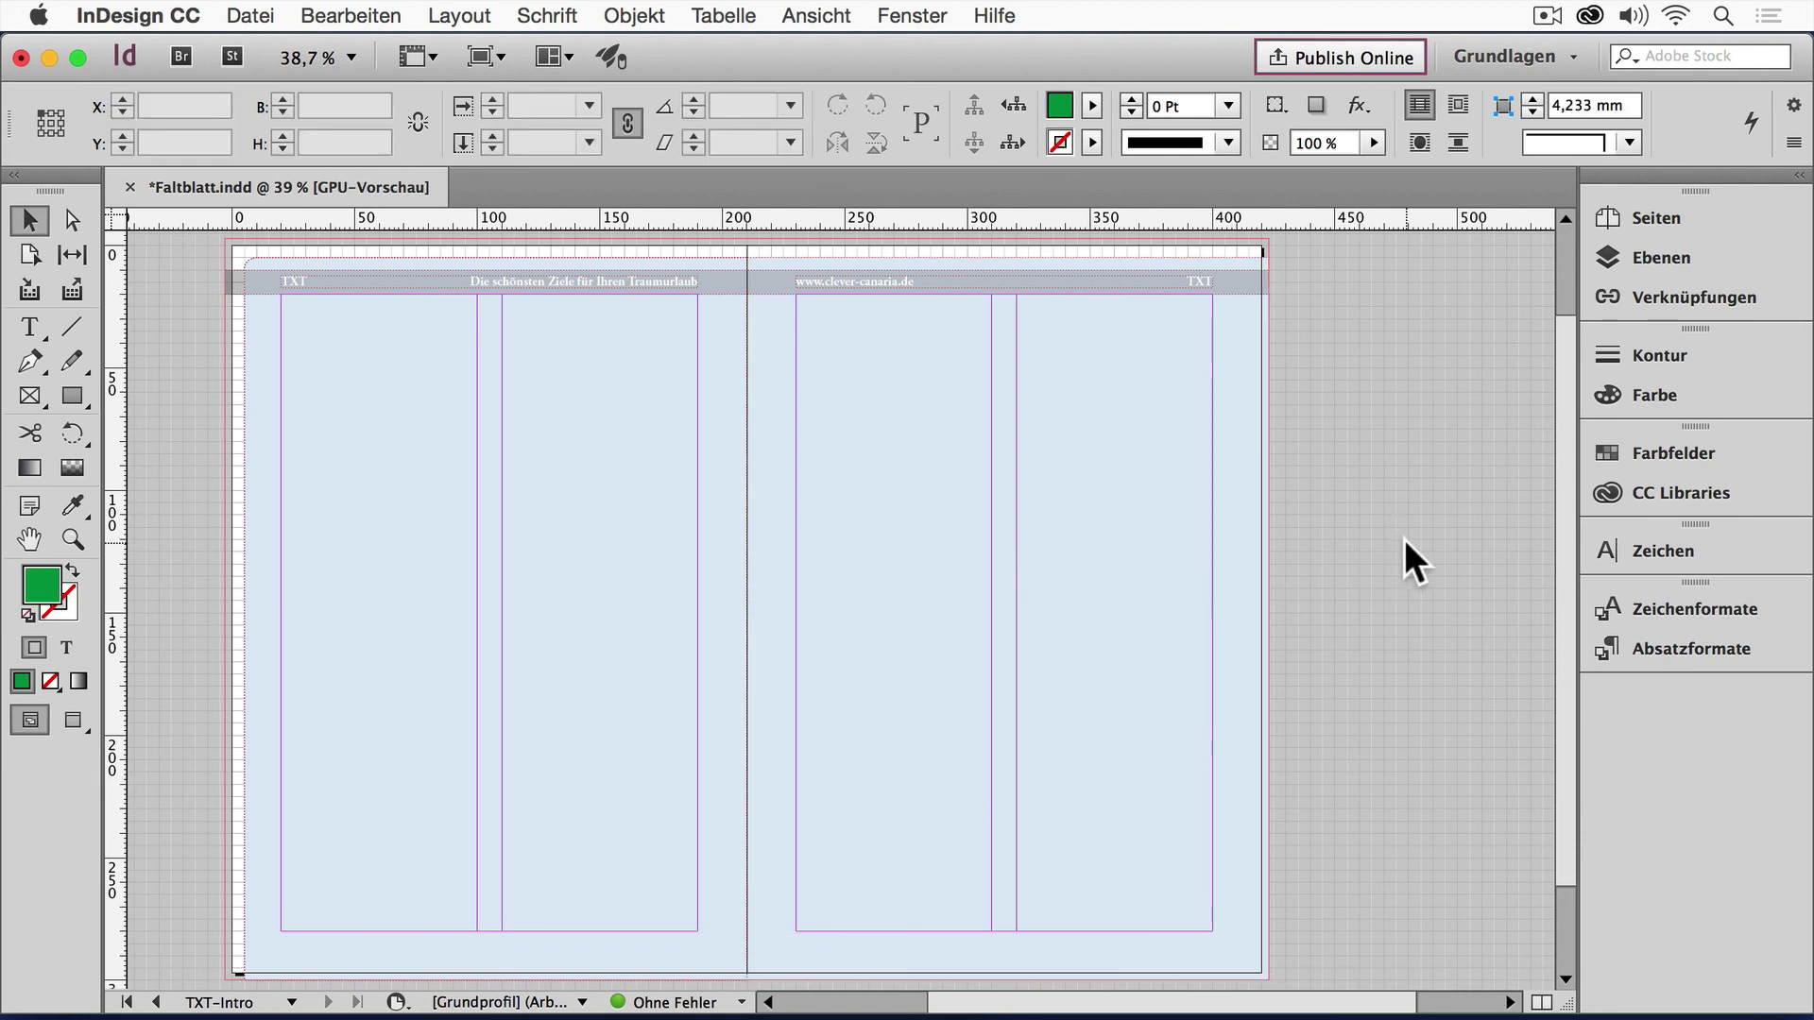